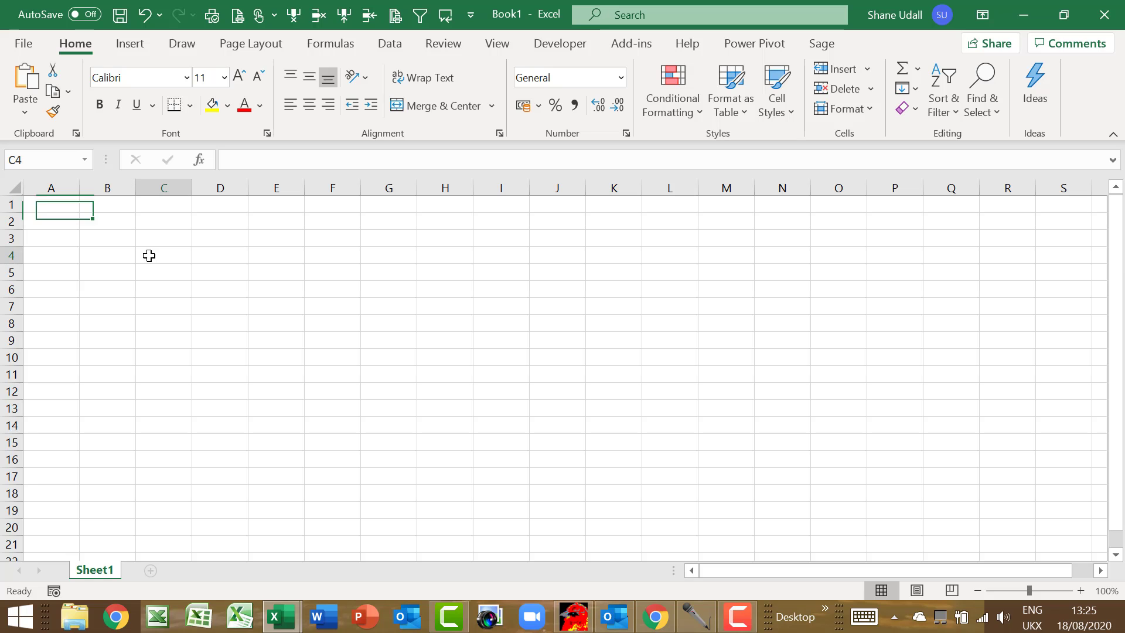
- Enter the headings Date, Type, Description, Ref, Analysis and Value across C4 to H4
click(149, 255)
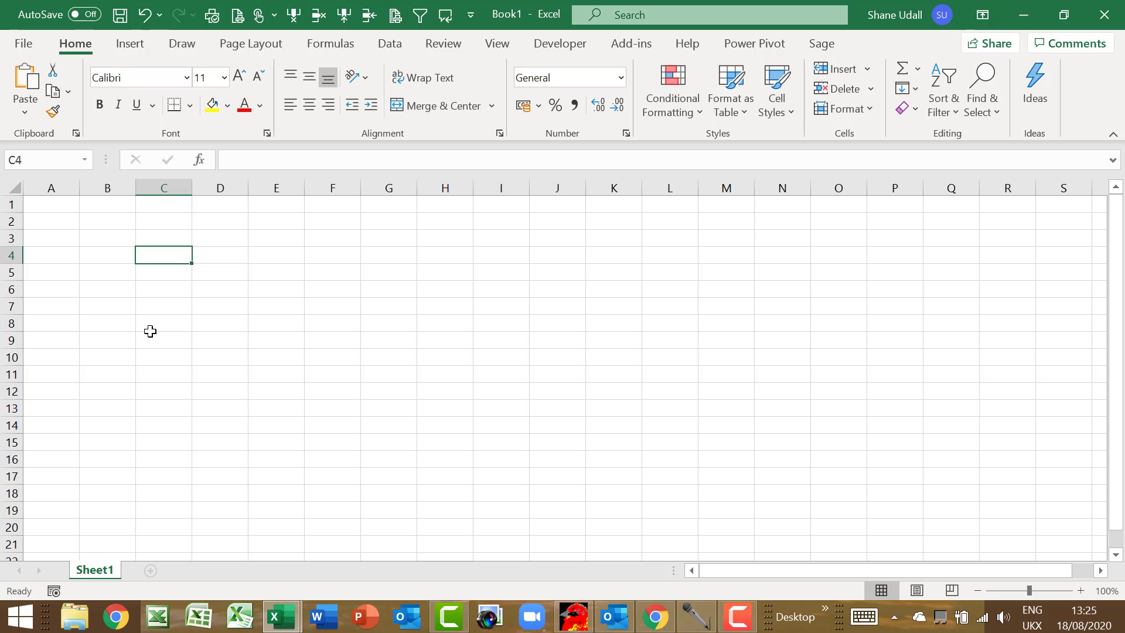
text(Date)
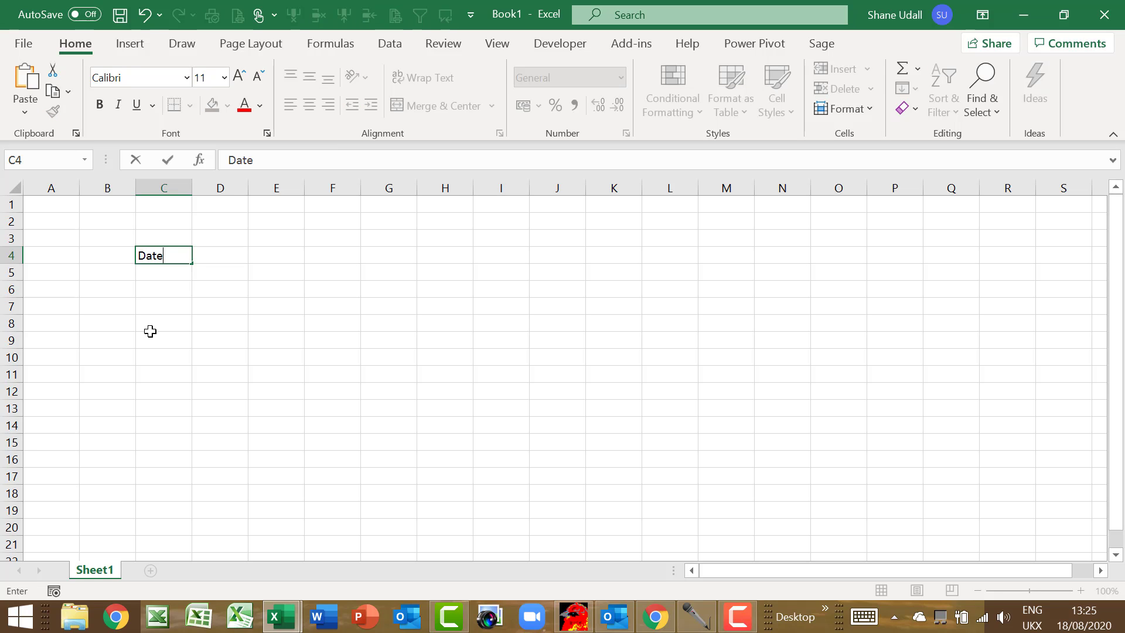
key(Tab)
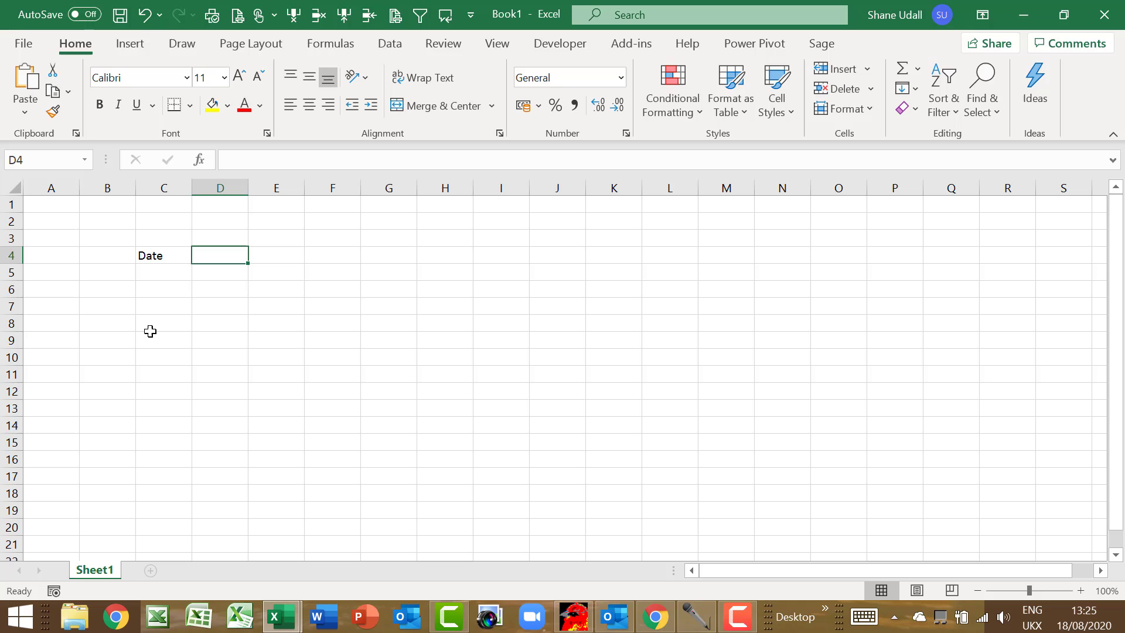
text(Type)
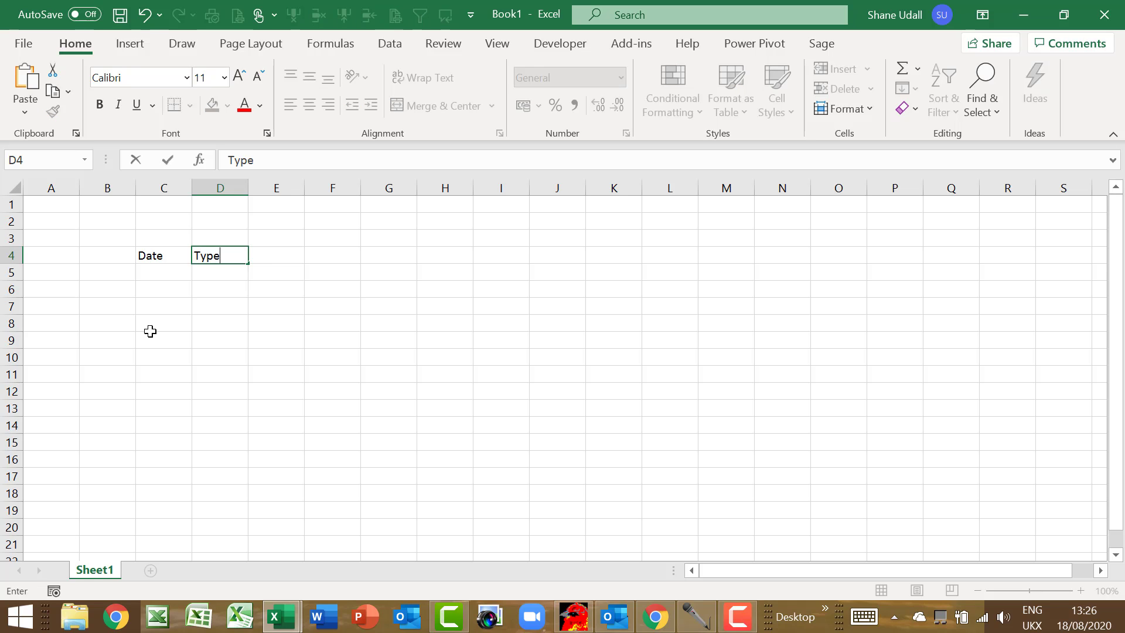
key(Tab)
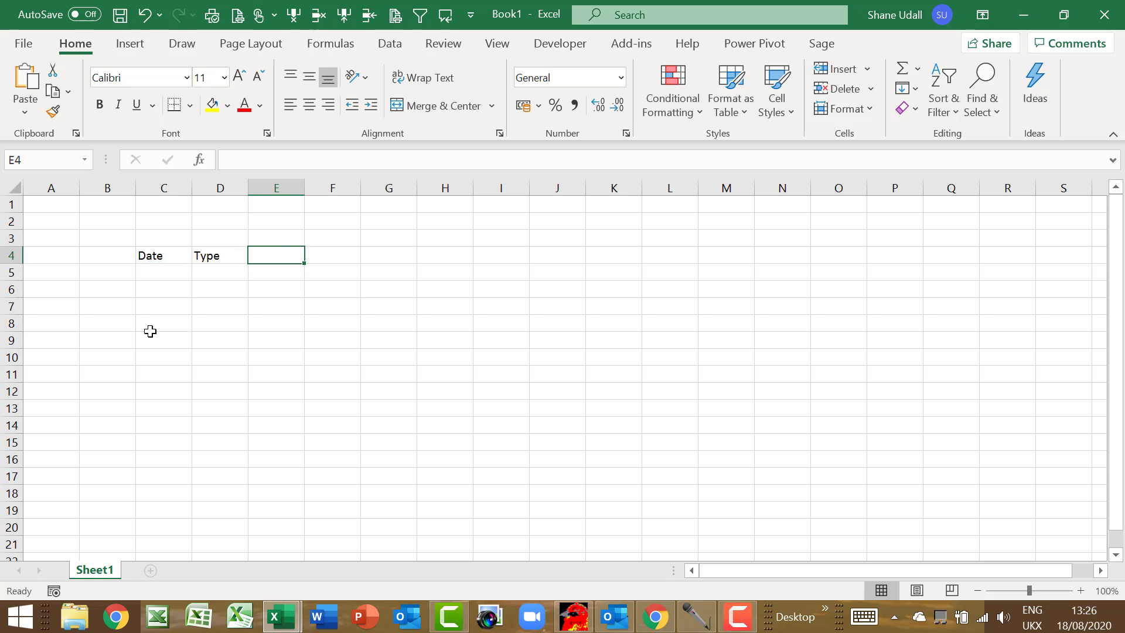
text(Desc)
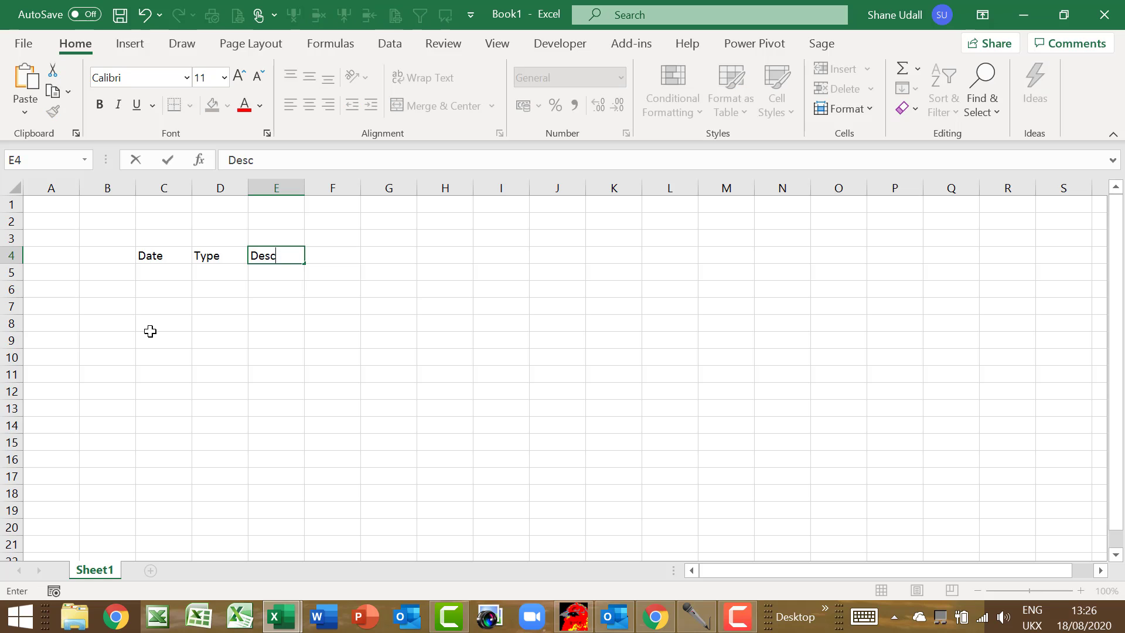
text(ription)
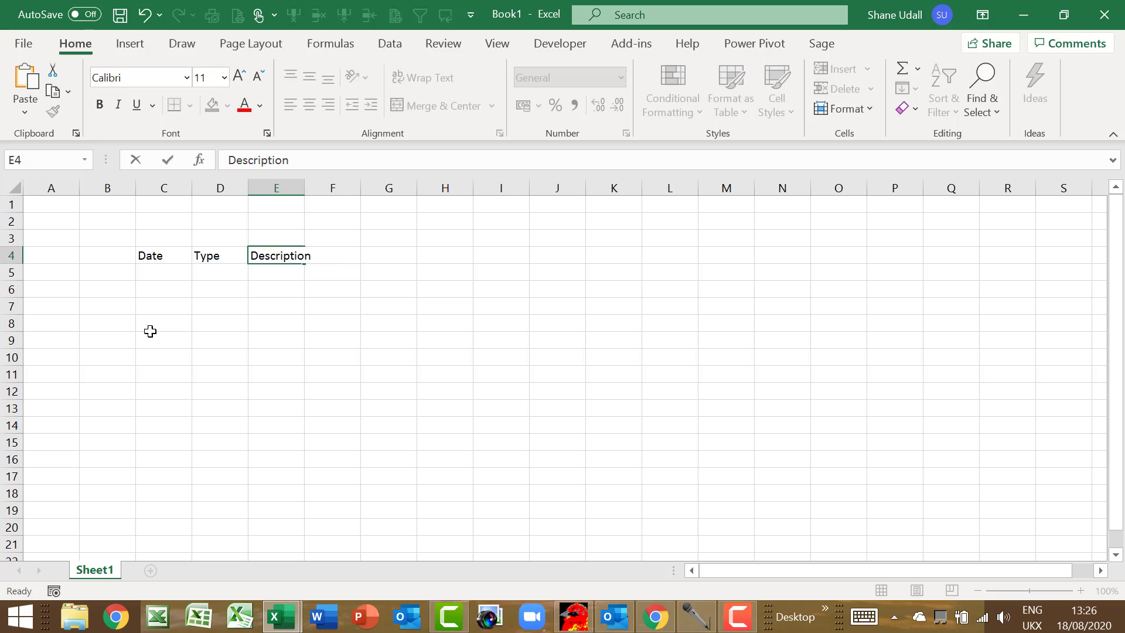
key(Tab)
text(Re)
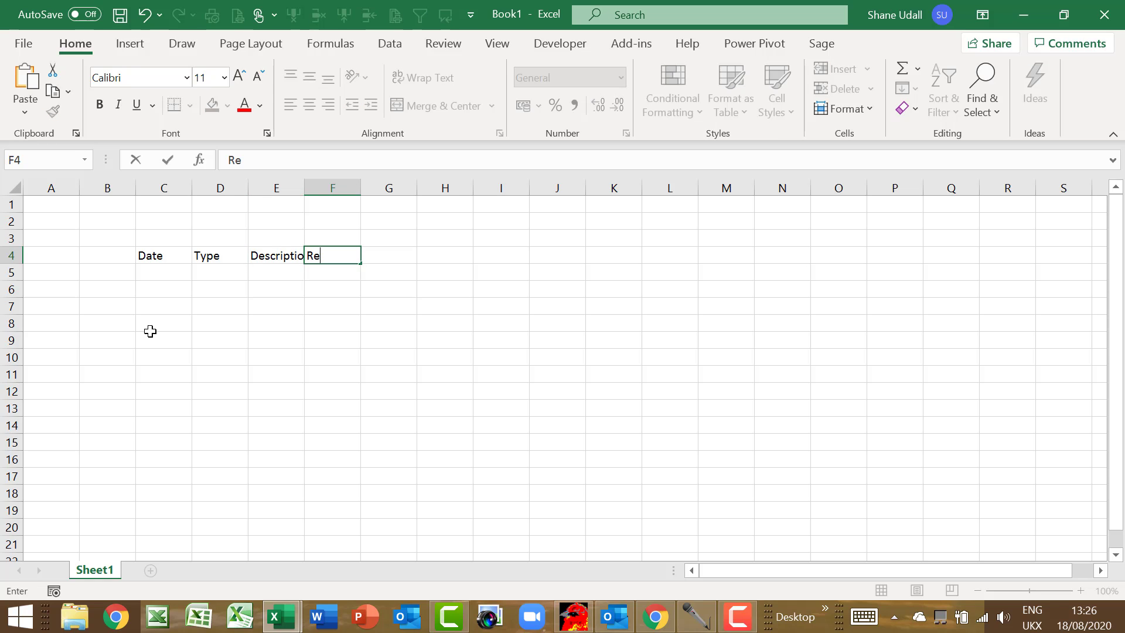
key(Tab)
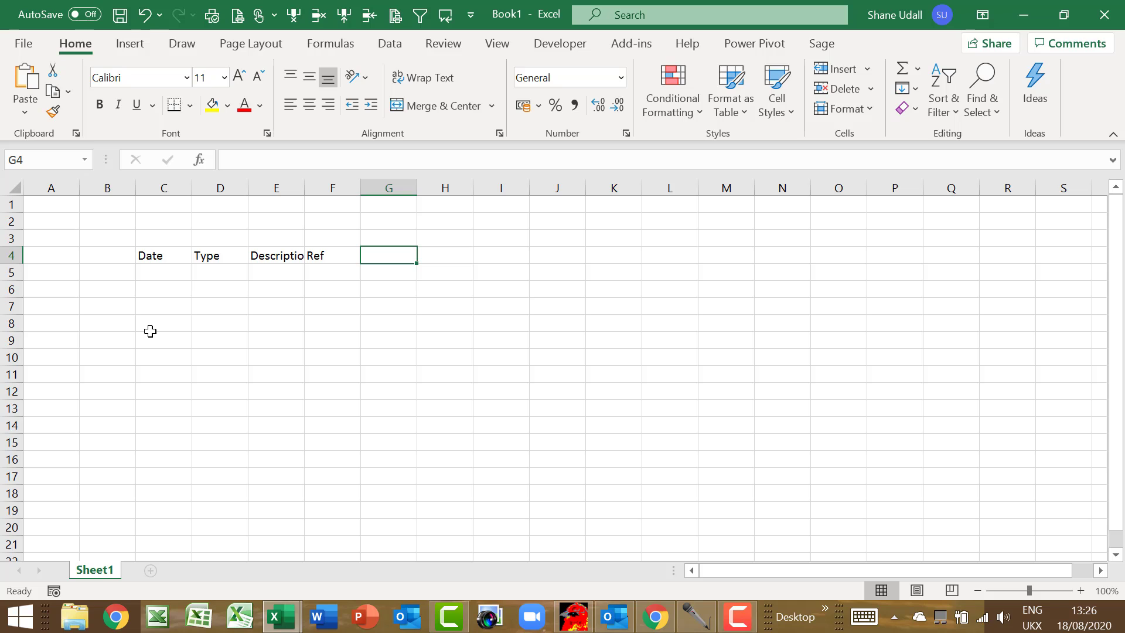
text(Analysis)
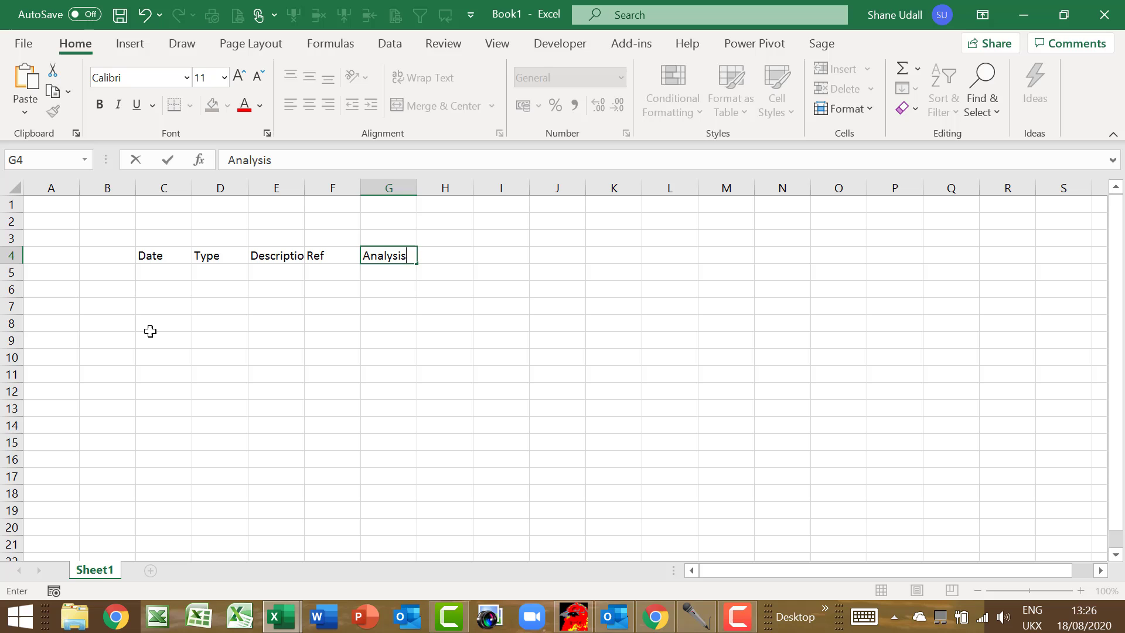
key(Tab)
text(V)
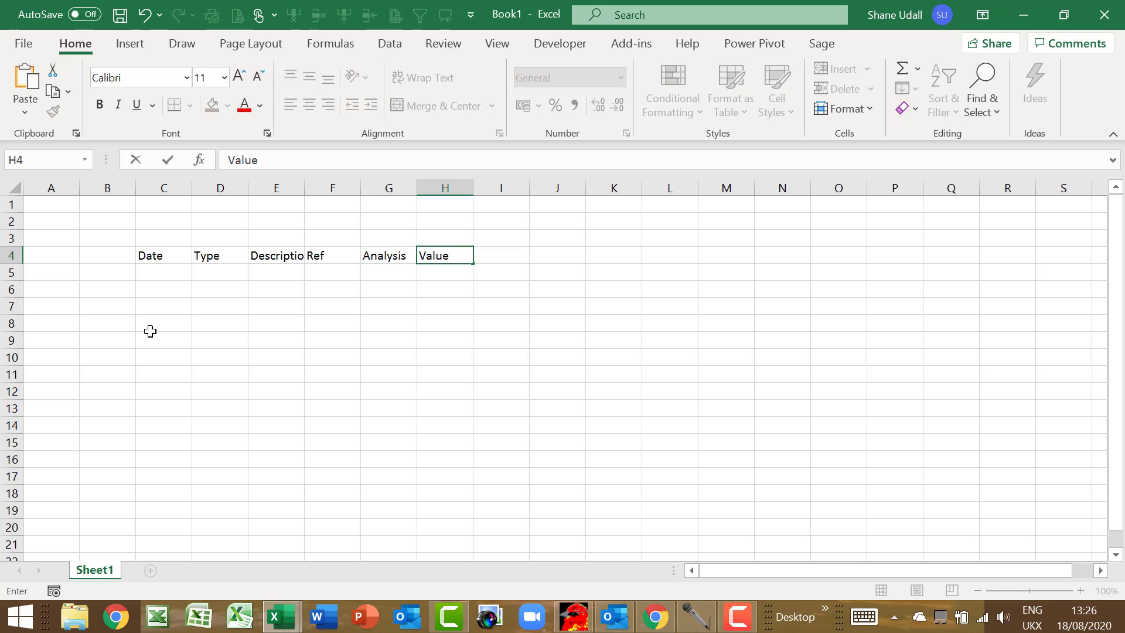
key(Return)
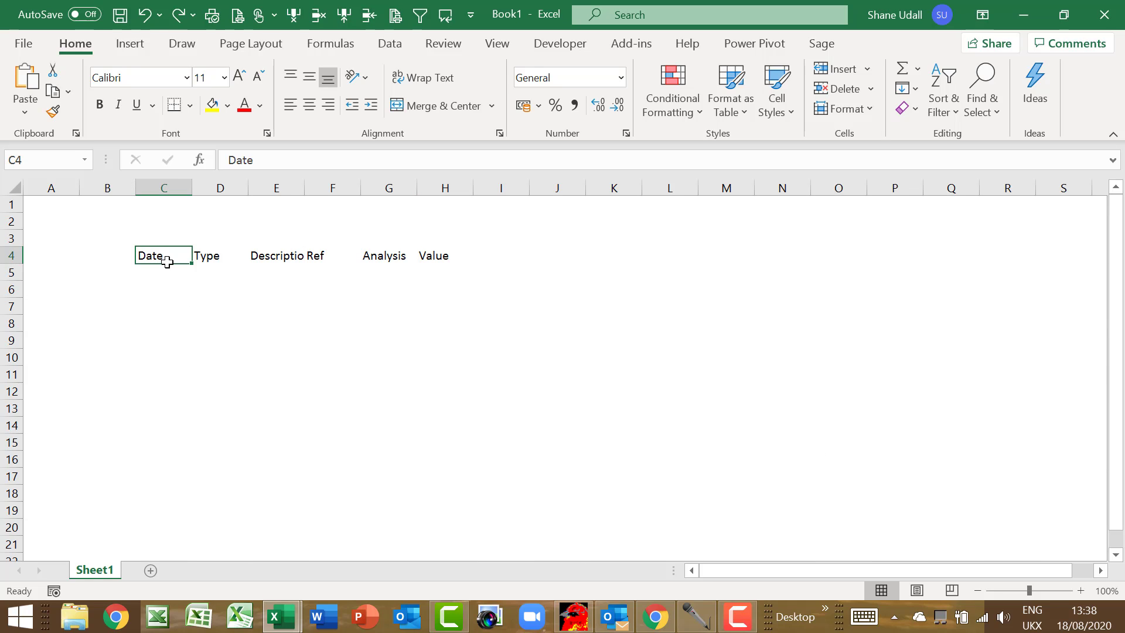
- Convert C4:H19 into a table whose first row is the headers
drag(165, 256, 423, 505)
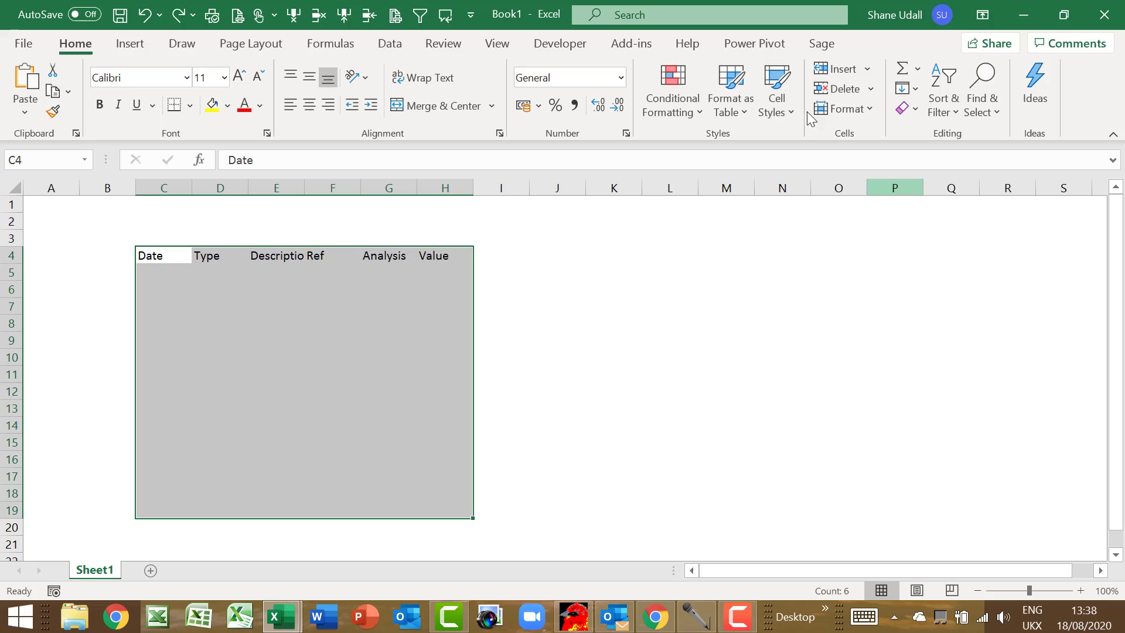
click(130, 47)
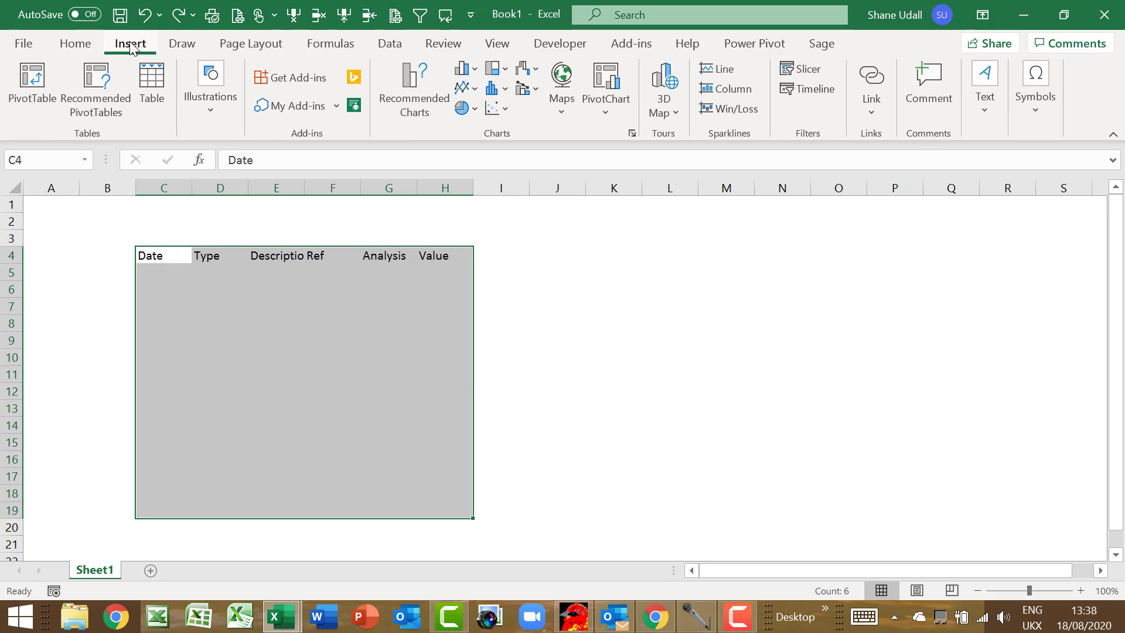
click(150, 82)
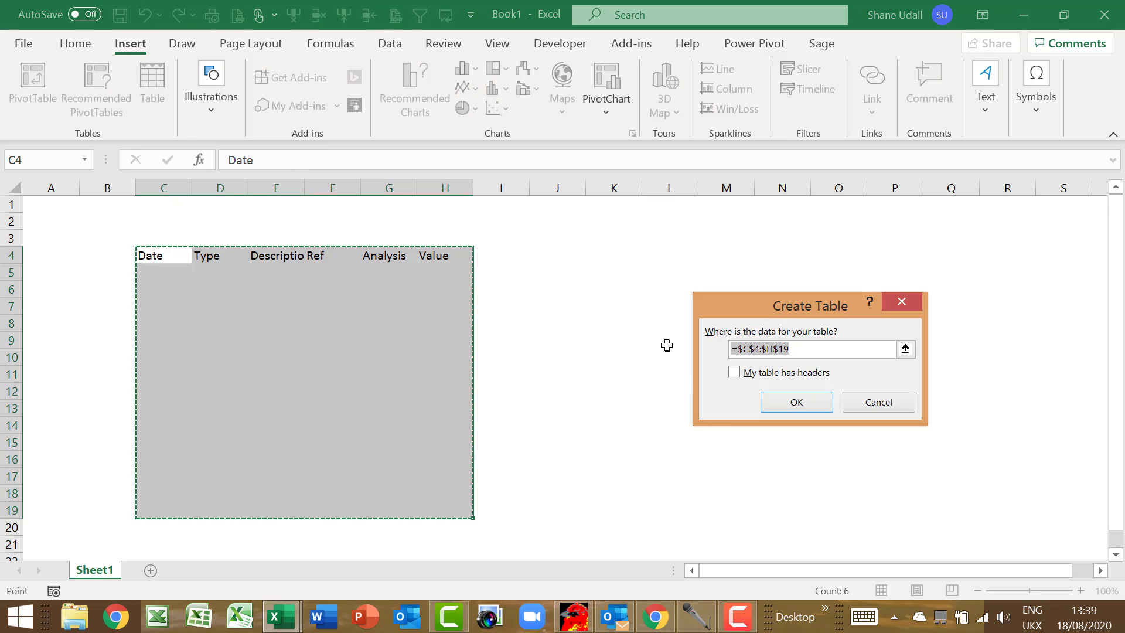
click(734, 372)
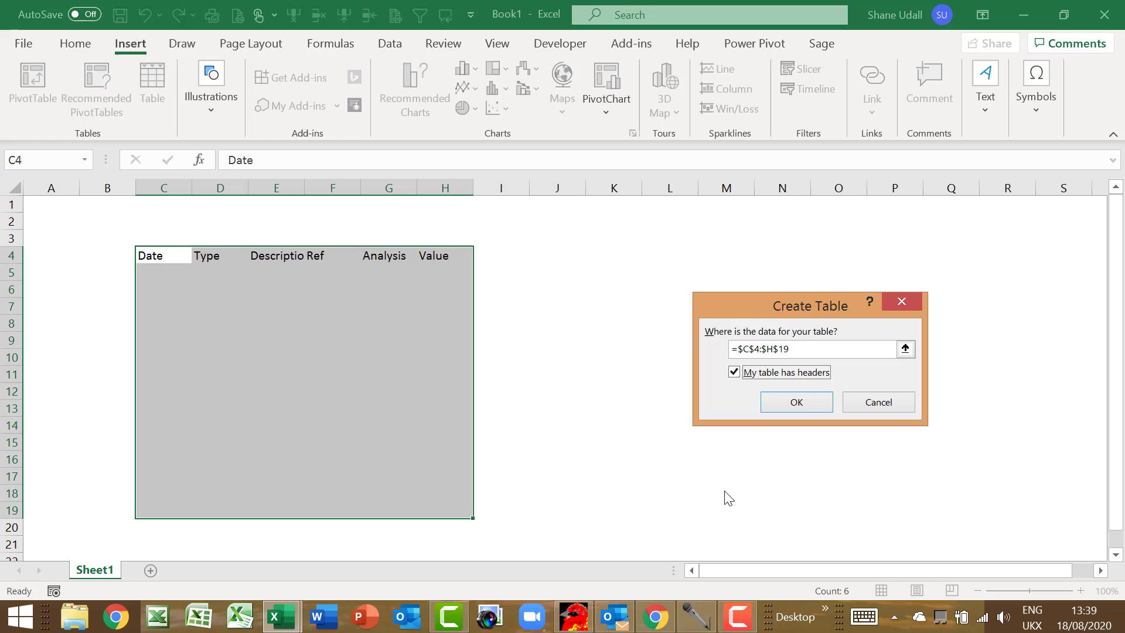
click(811, 405)
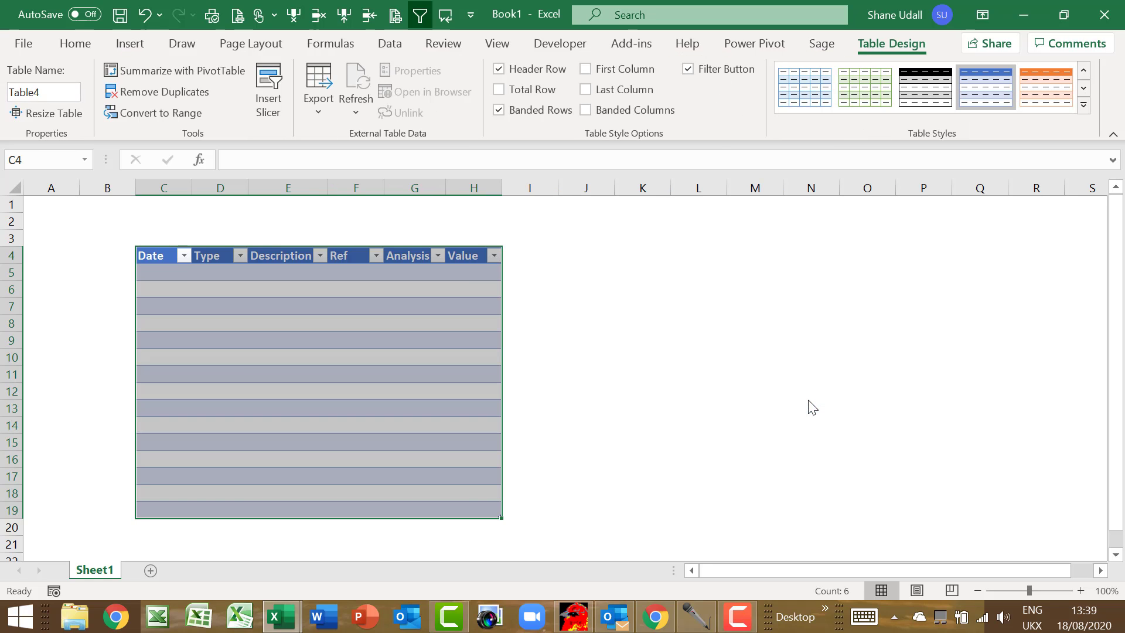
- Add a Total row and apply the green banded table style
click(502, 93)
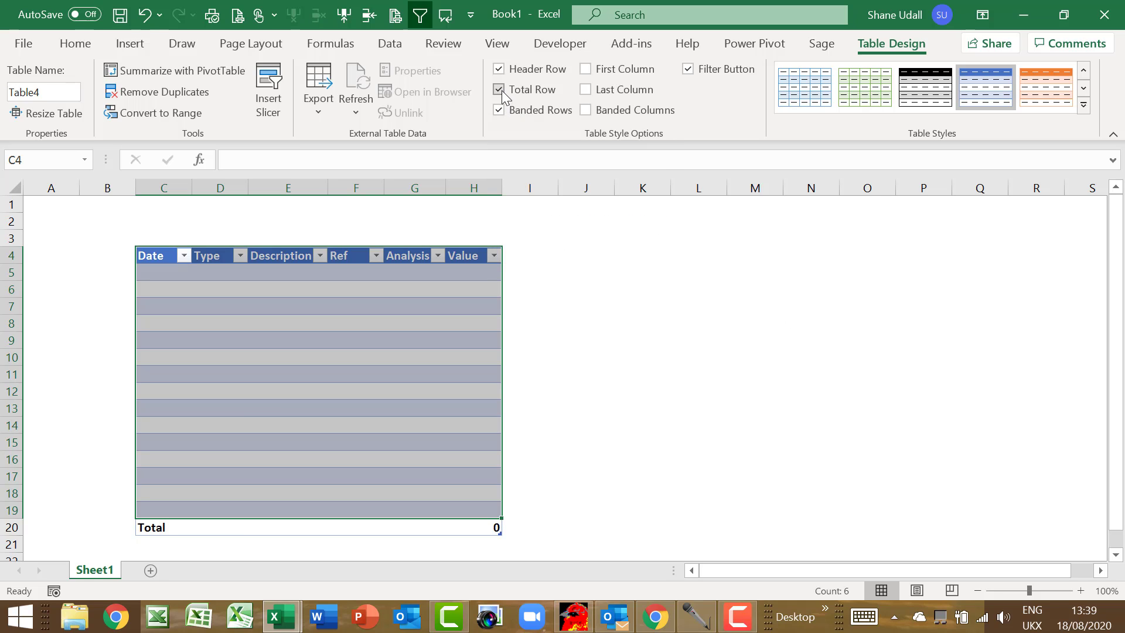
click(864, 89)
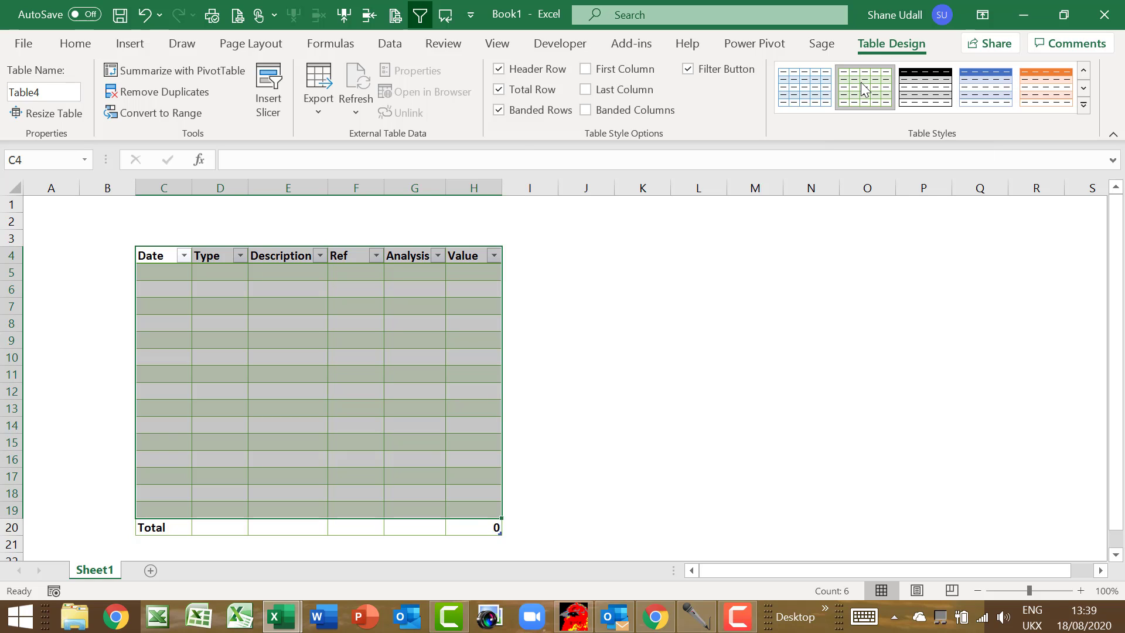
click(151, 270)
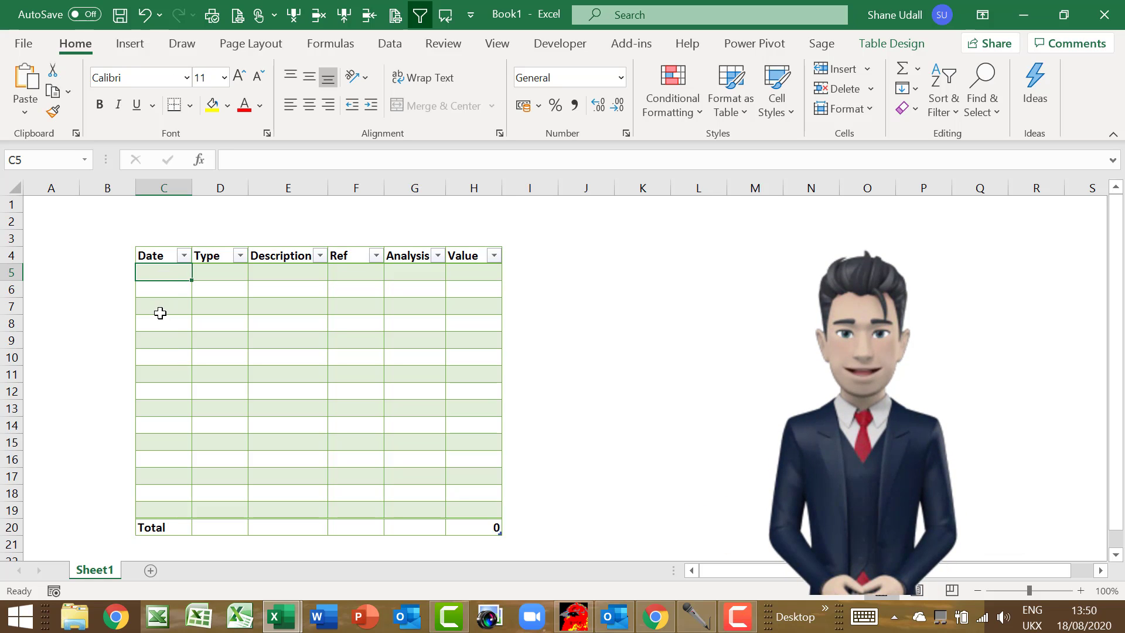
- Enter the first entry: date 1/1/21, description FRT & Co, value 3024.80
text(1/1/)
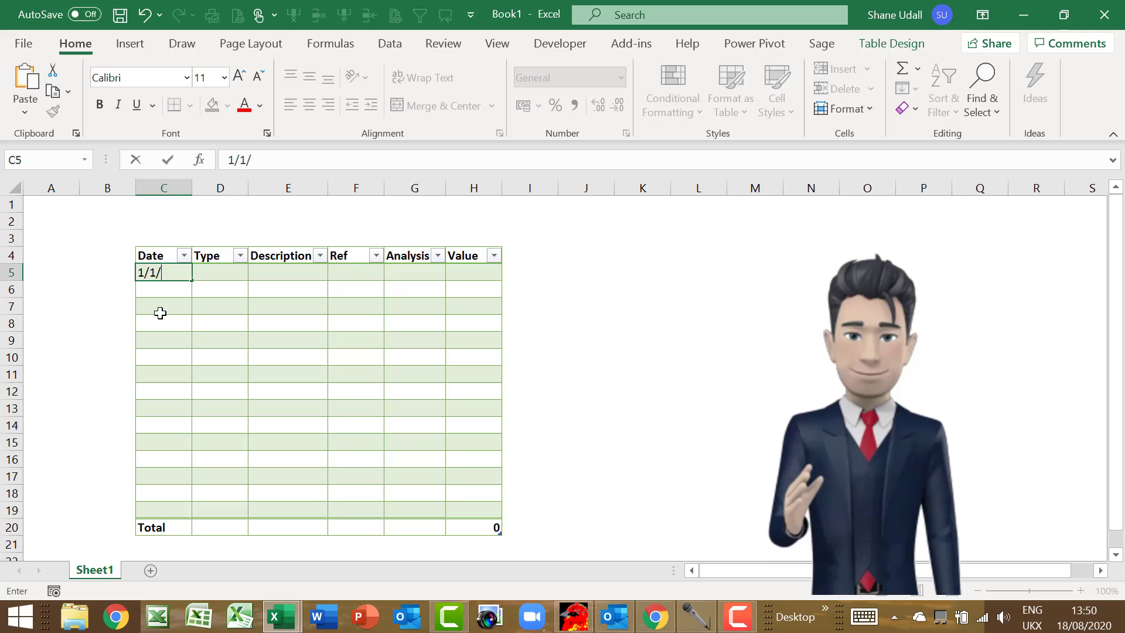
text(21)
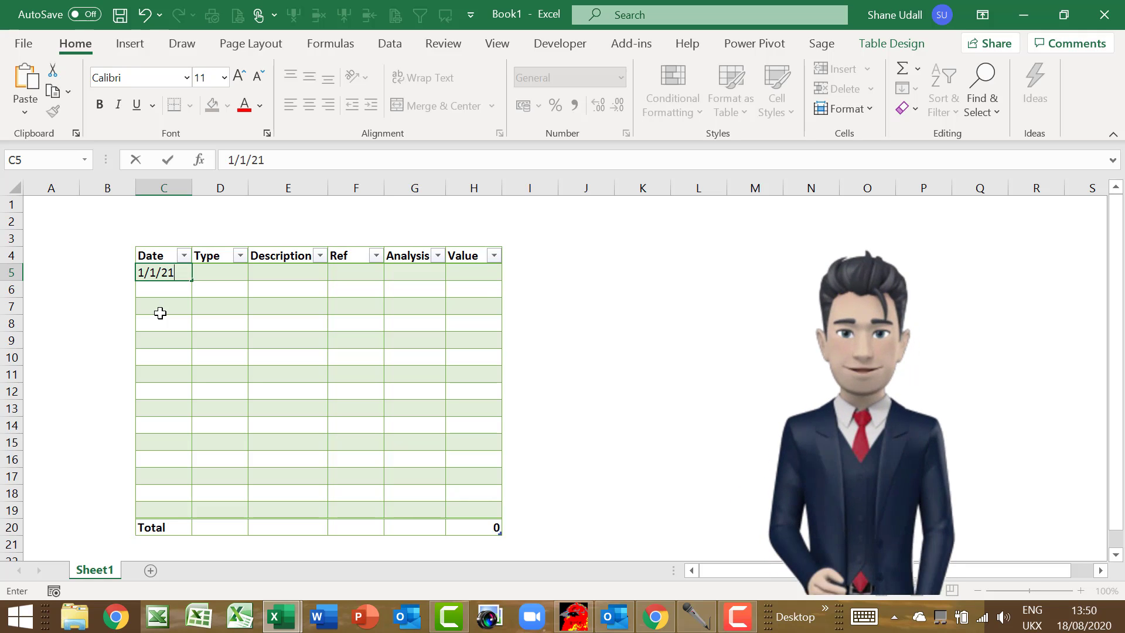
key(Tab)
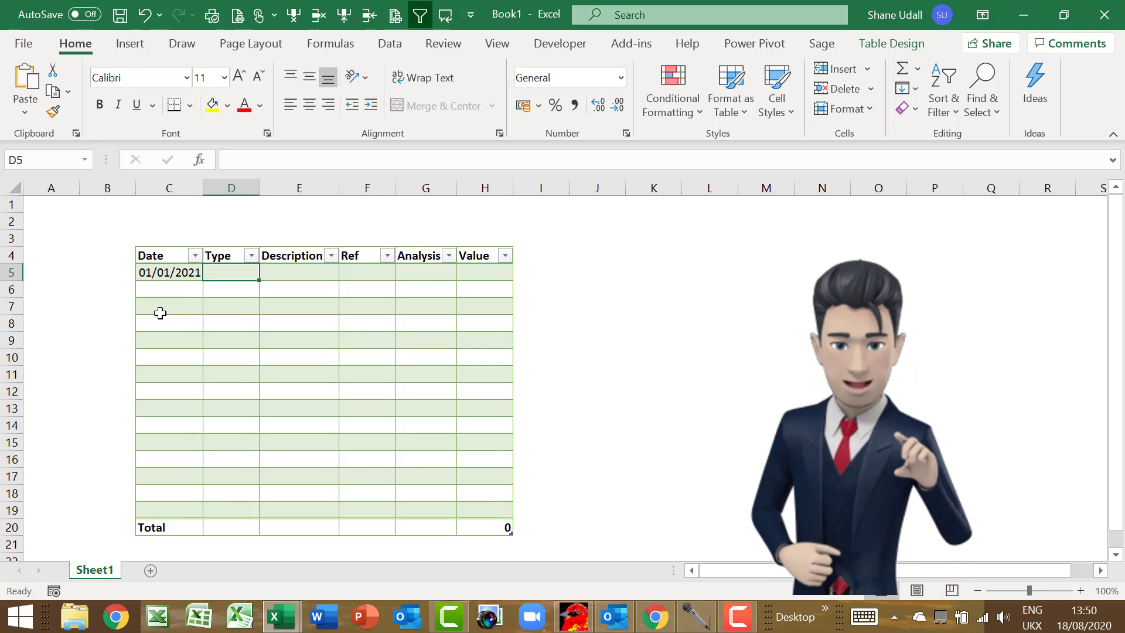
key(Tab)
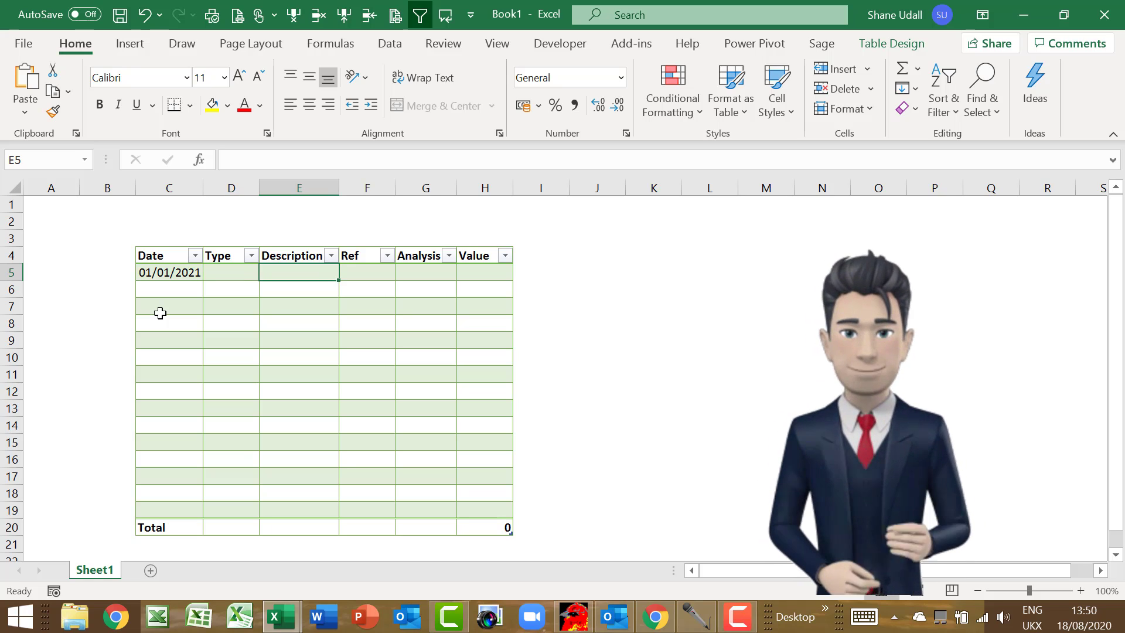
text(FRT)
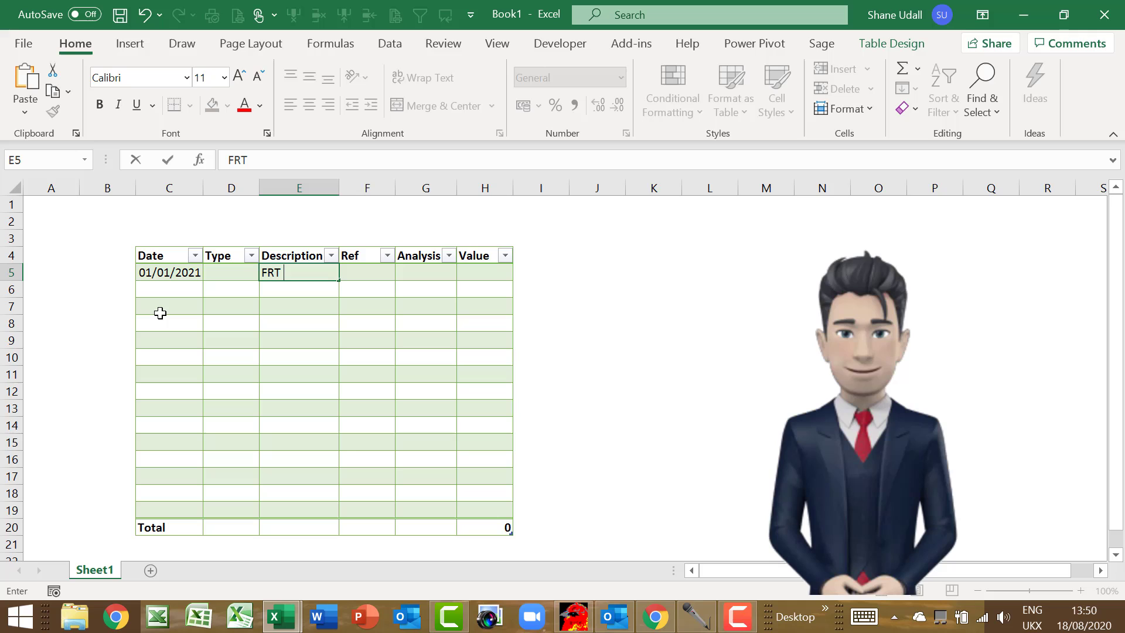
text( &)
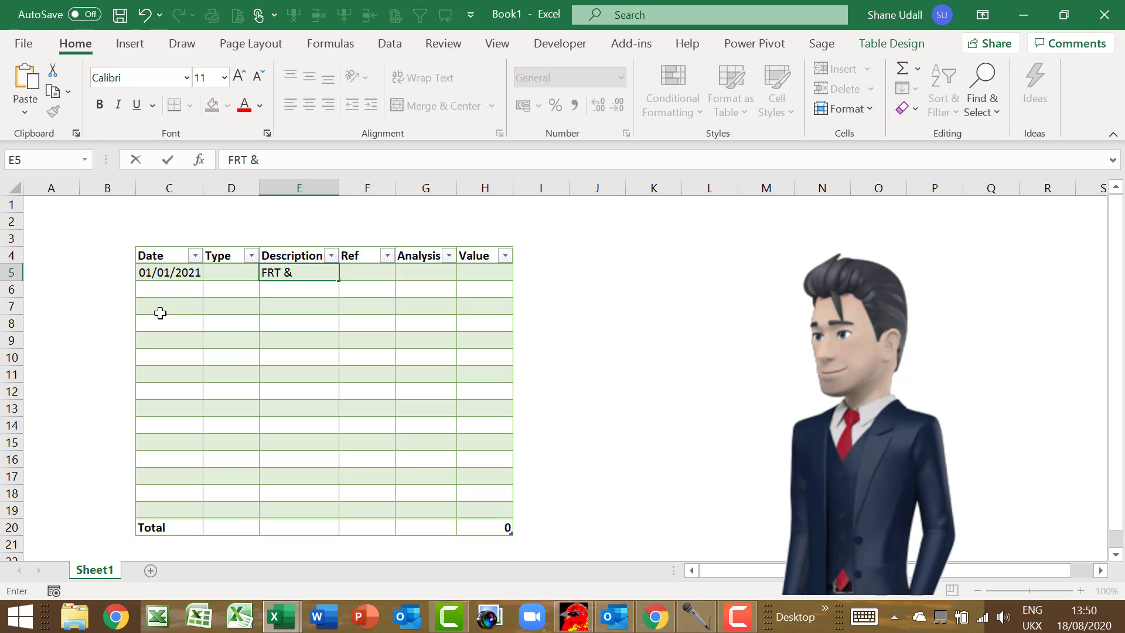
text( Co)
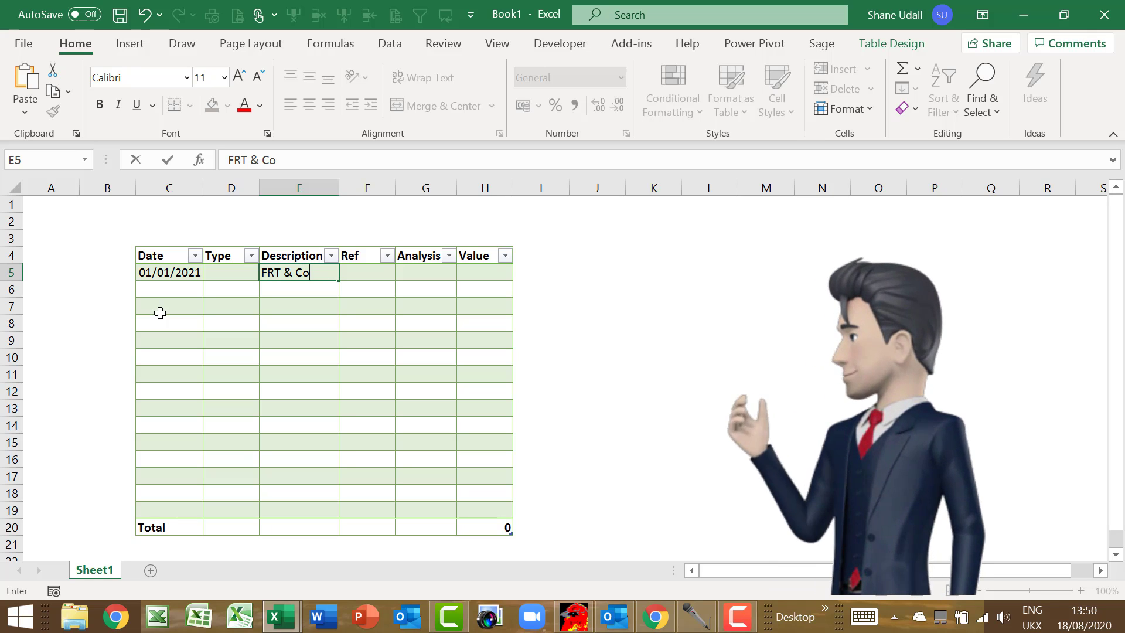
key(Tab)
key(Tab)
key(Tab)
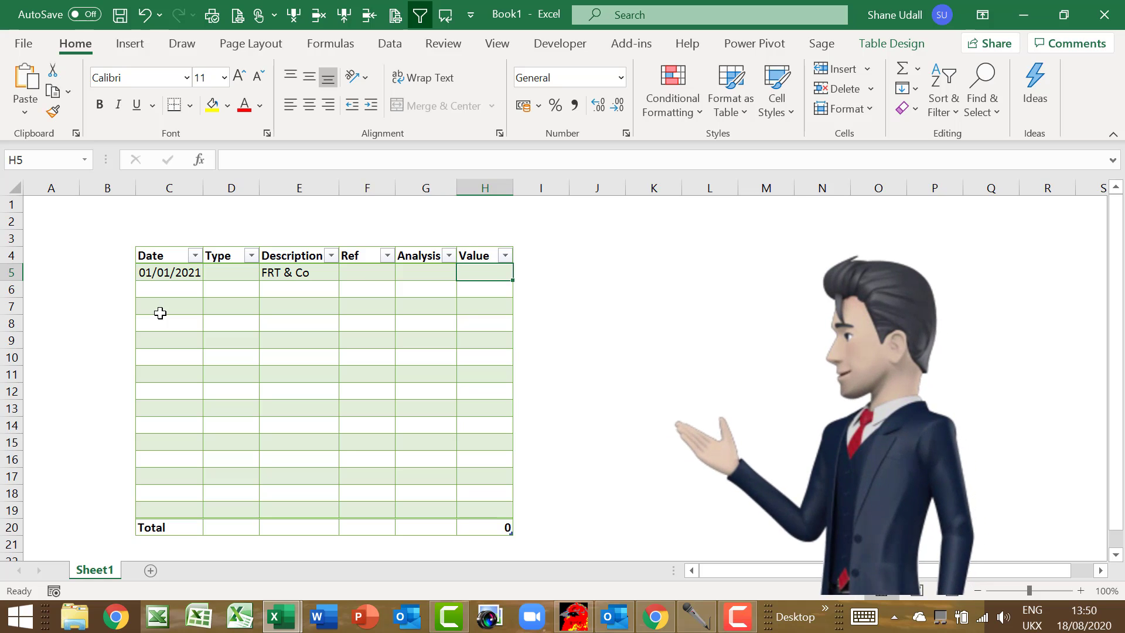
text(3024)
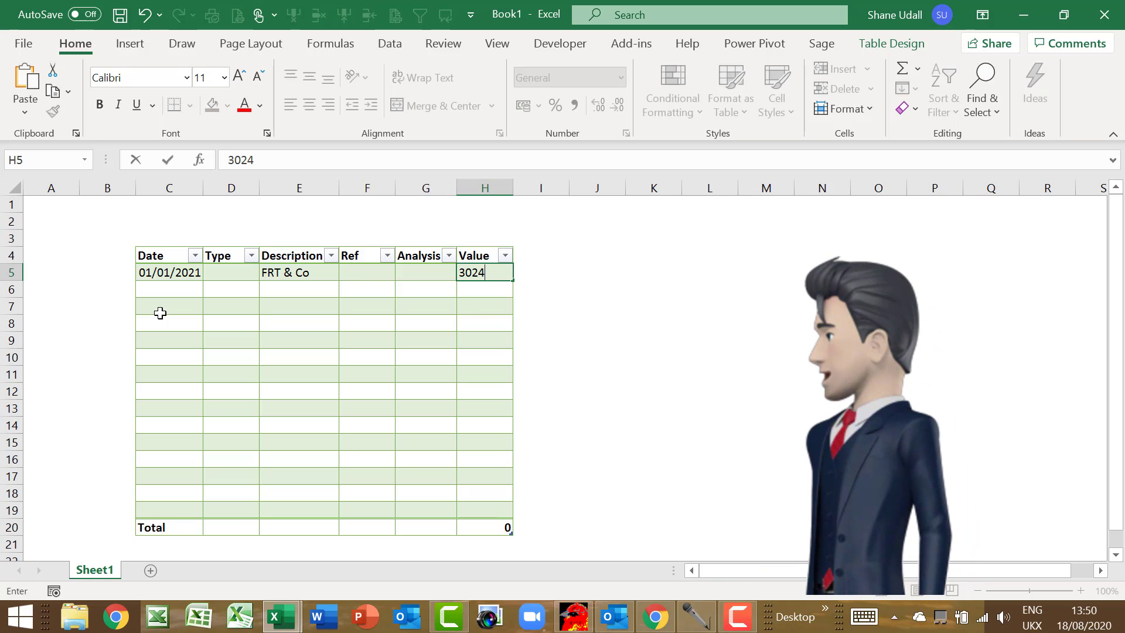
text(.80)
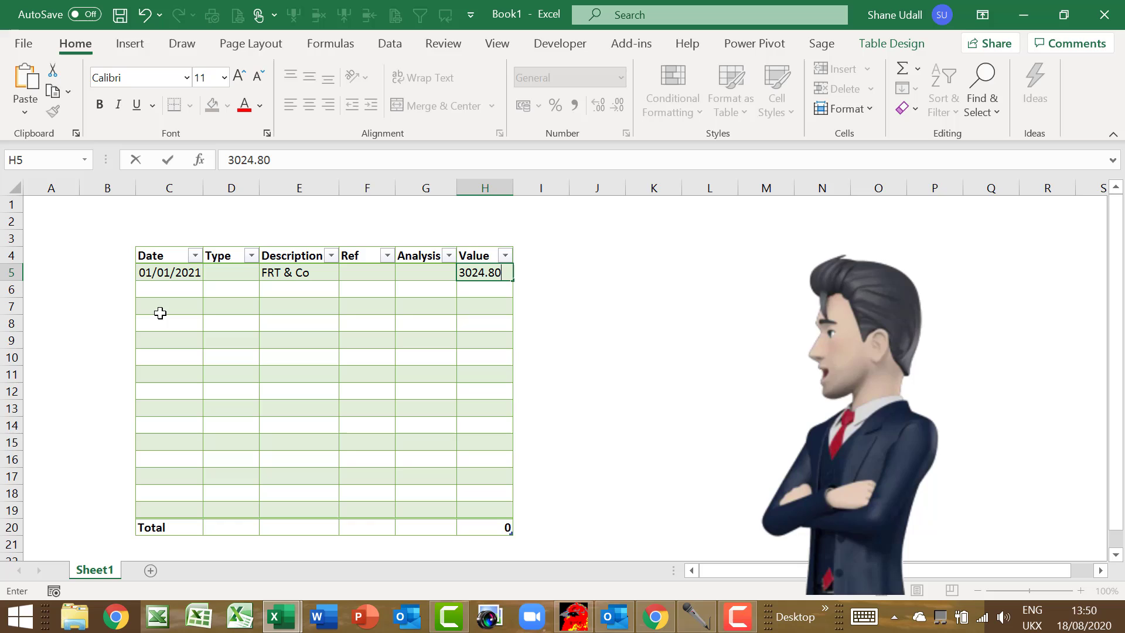
key(Return)
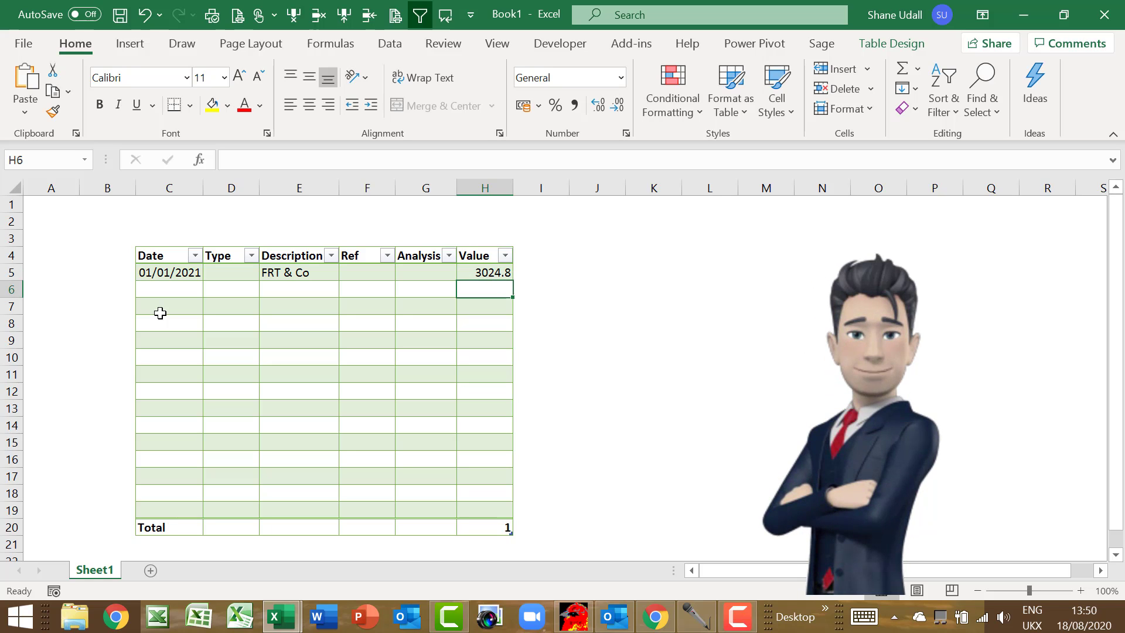
- Check the first row's still-empty Type, Ref and Analysis cells
click(232, 271)
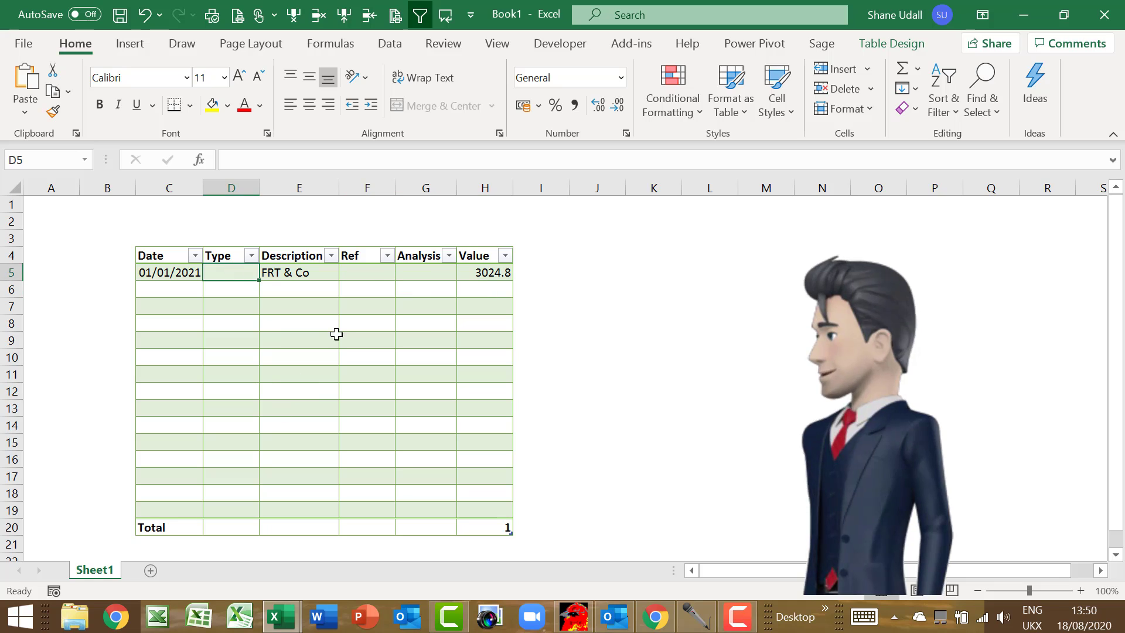
click(364, 274)
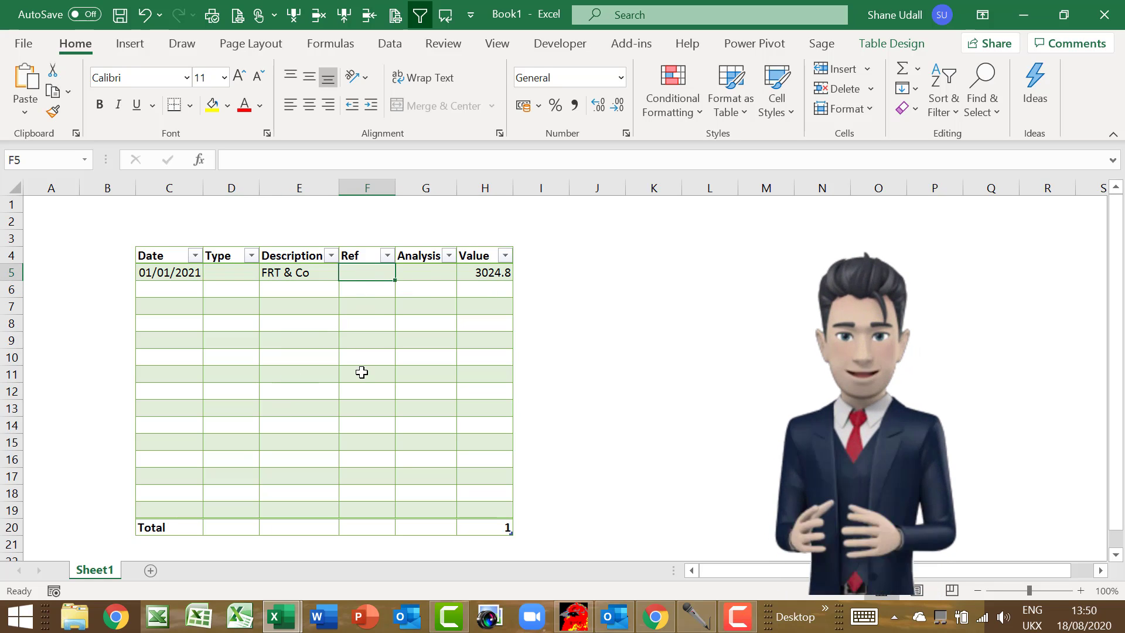
click(413, 276)
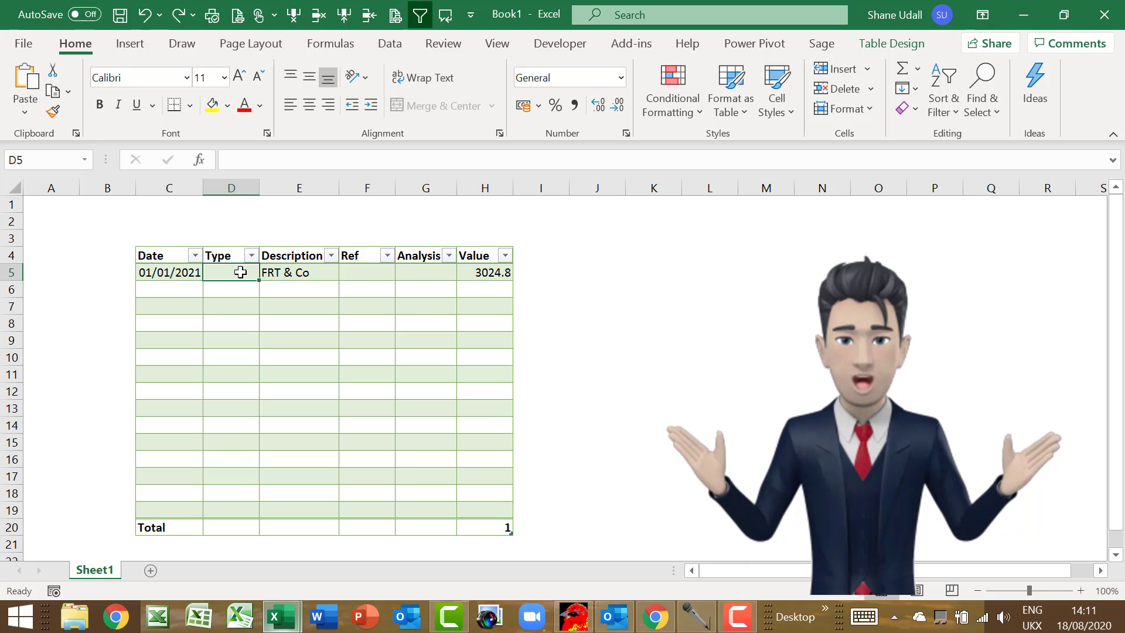
click(481, 276)
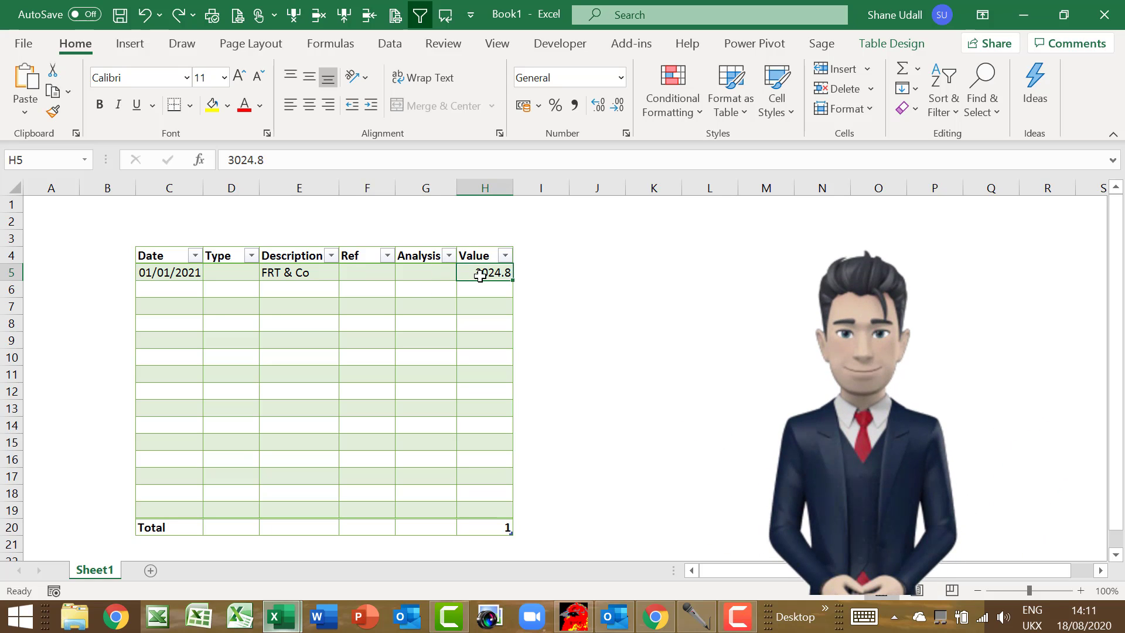
click(234, 271)
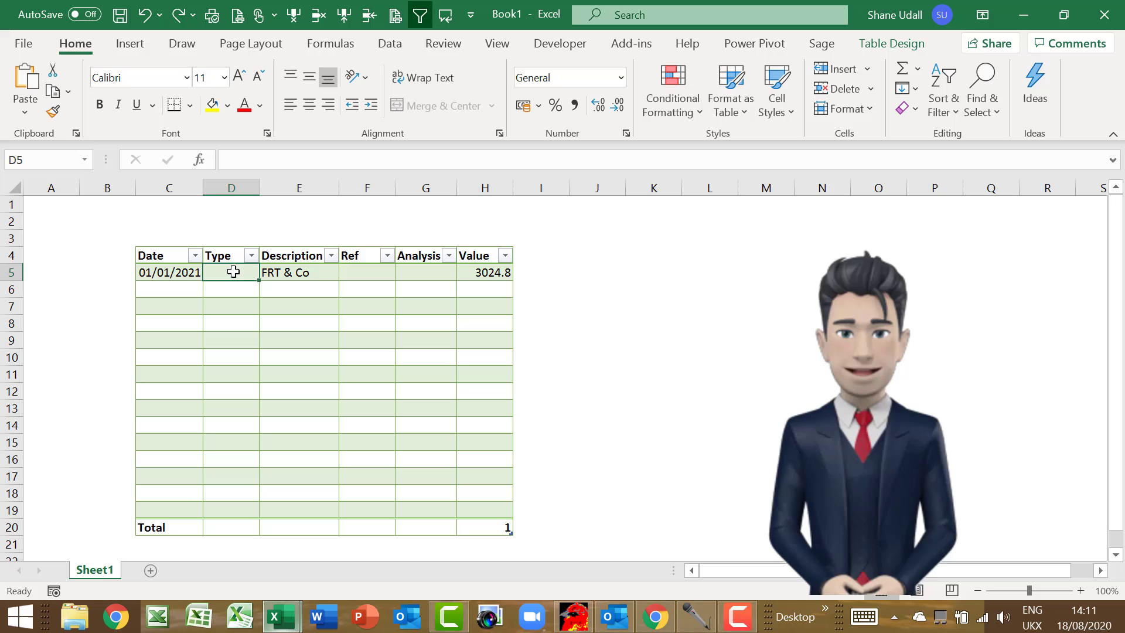
click(476, 273)
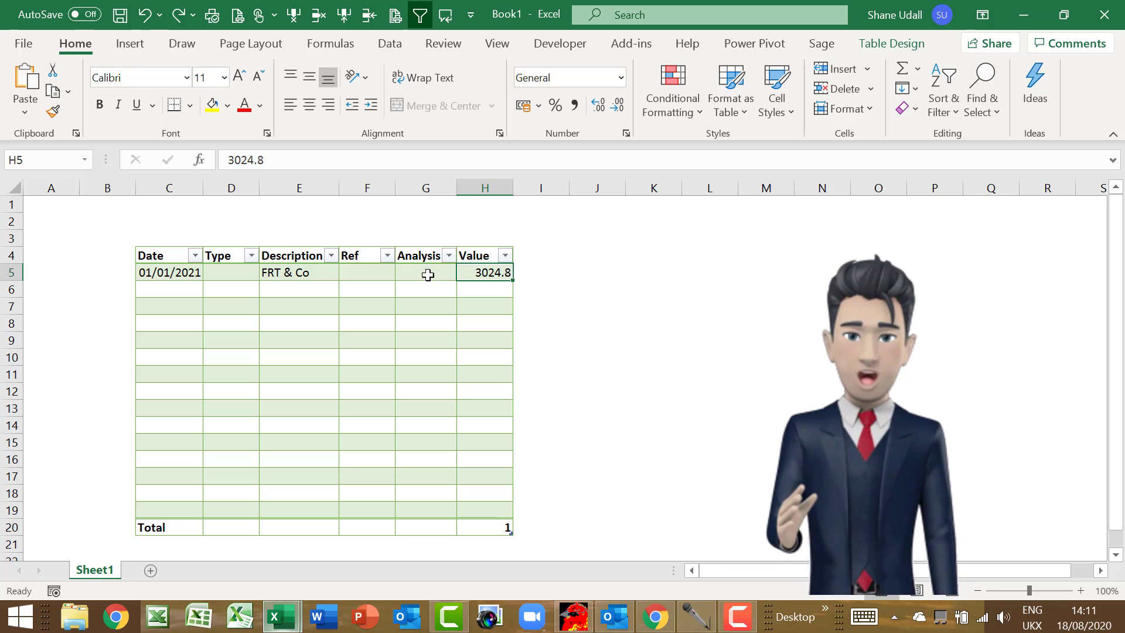
click(235, 271)
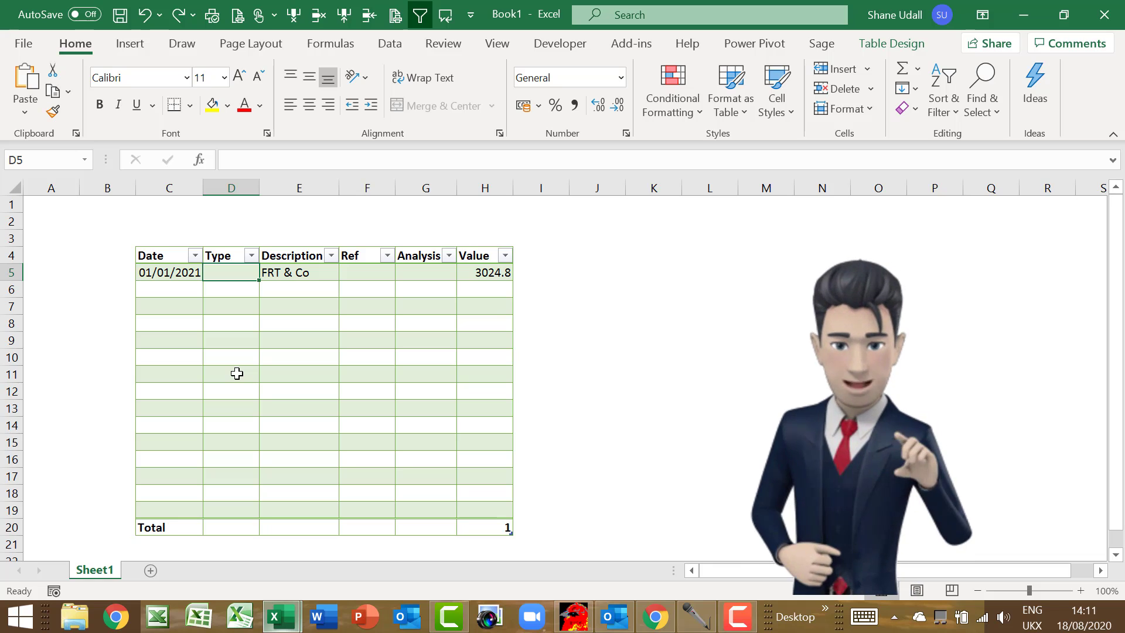
text(=)
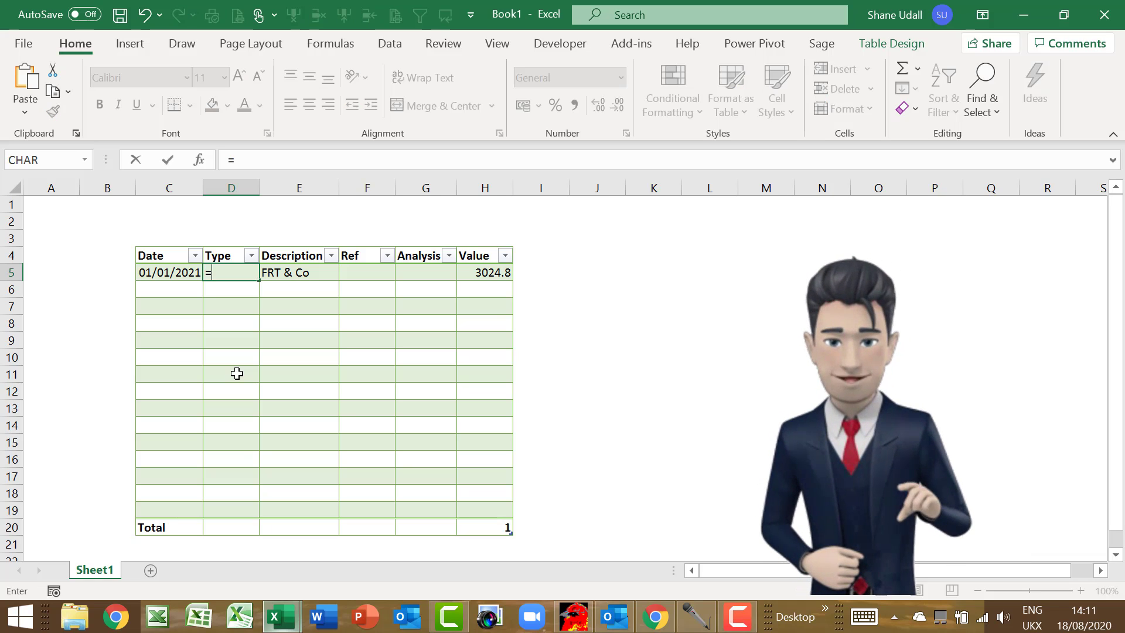
text(if)
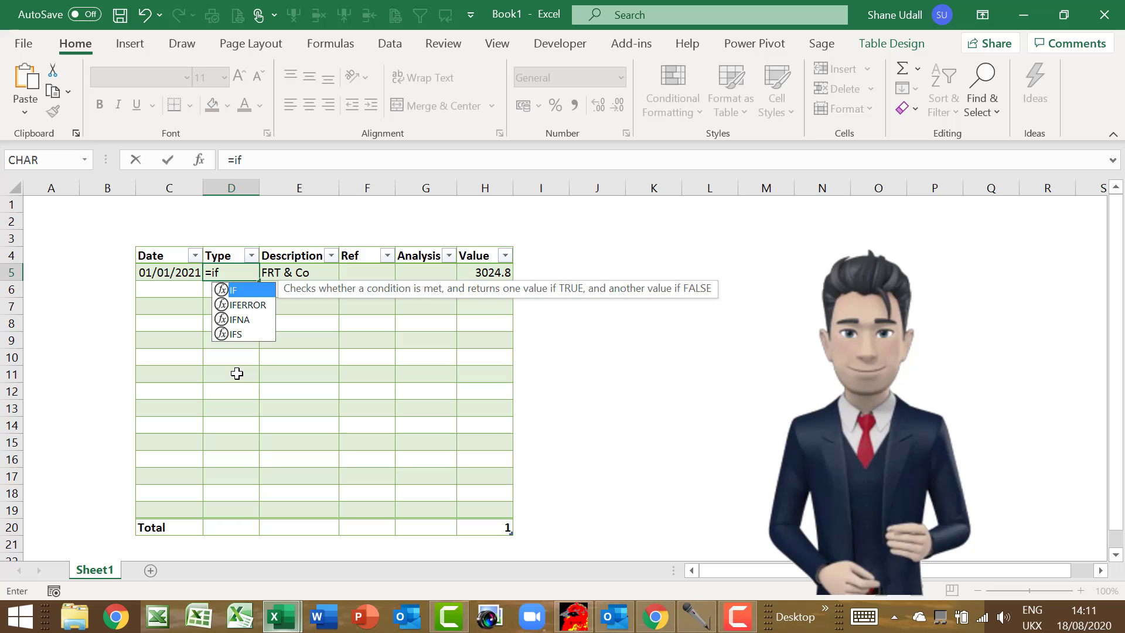
text(()
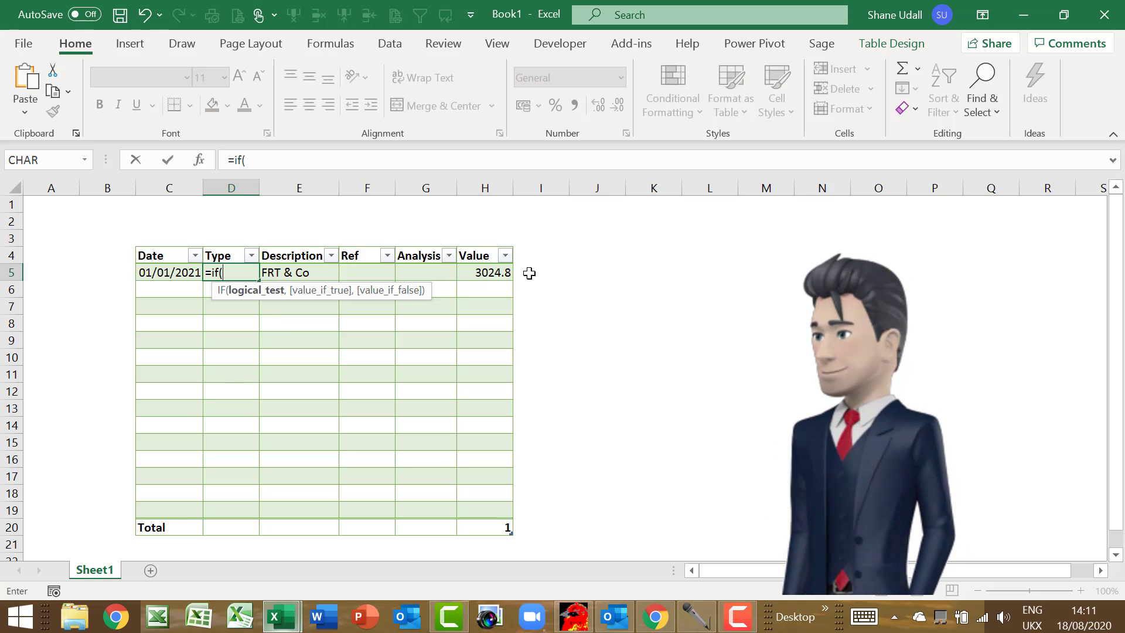
click(495, 273)
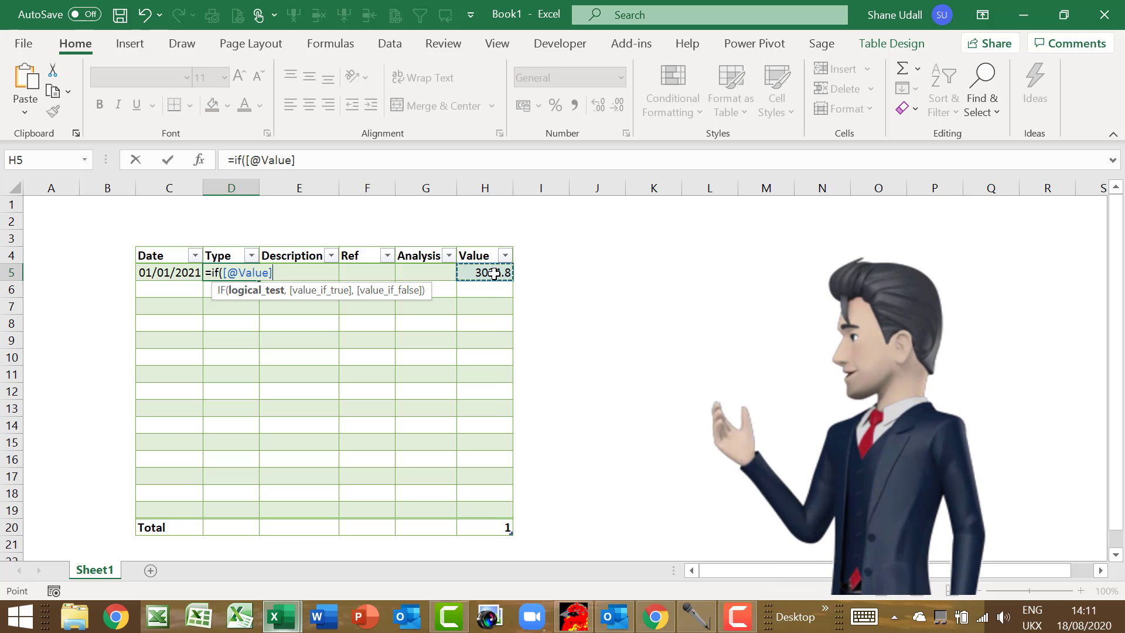
text(<0)
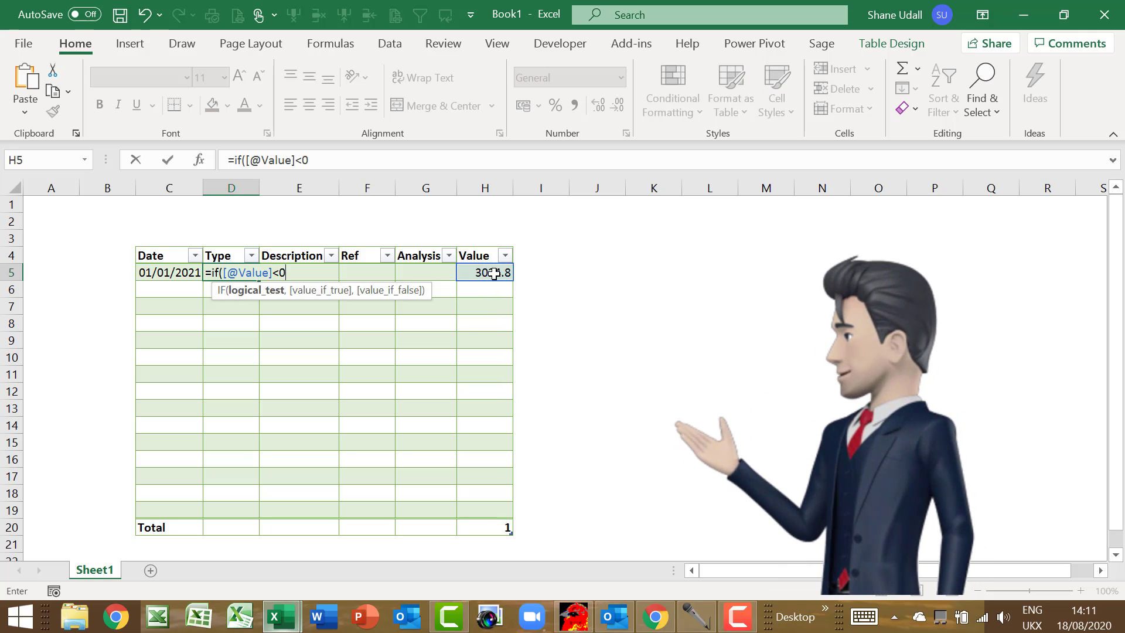
text(,)
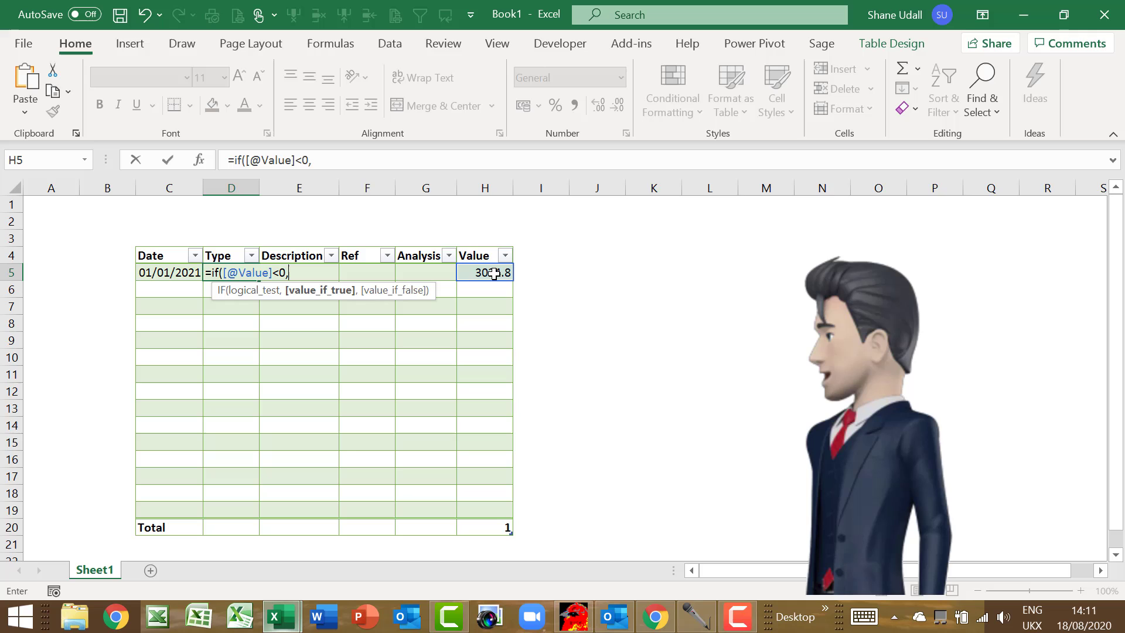
text("Pa)
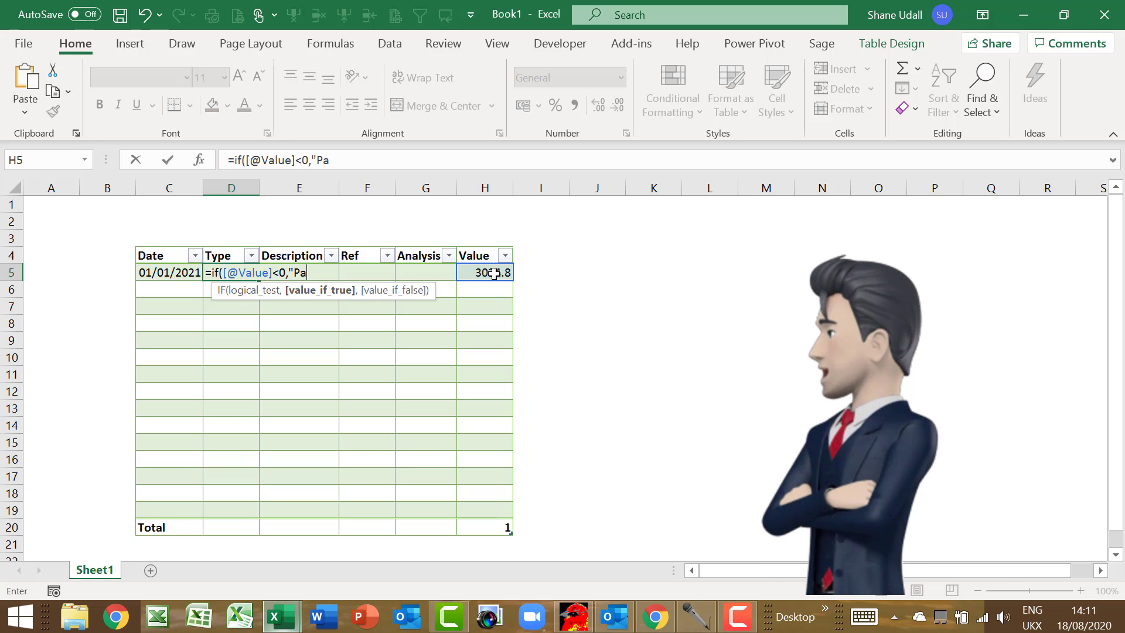
text(yment)
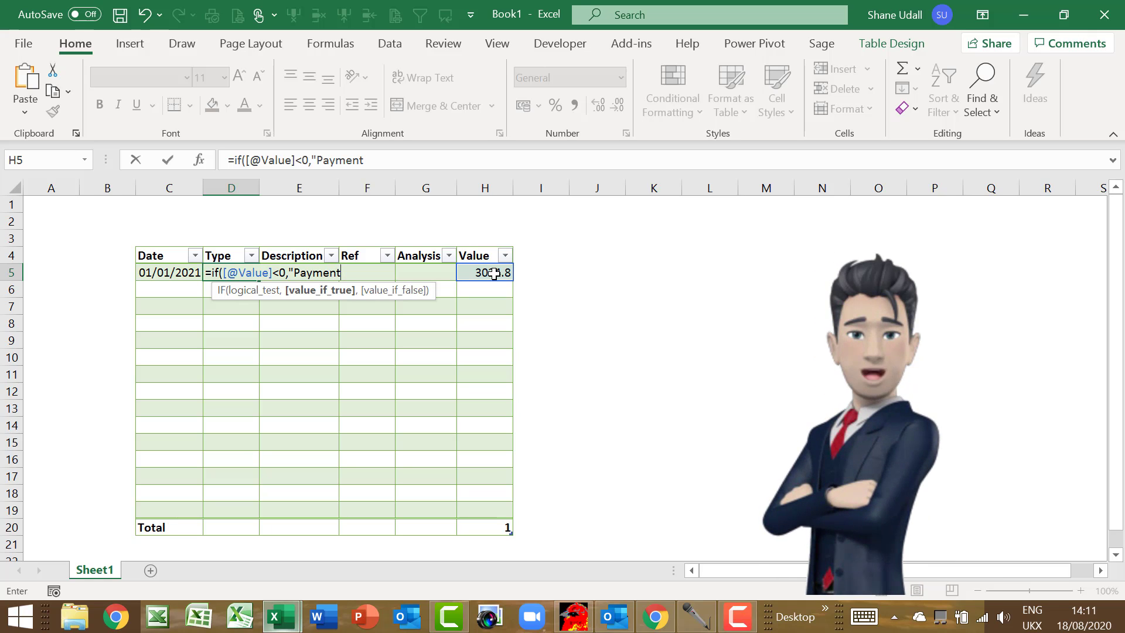
text(",)
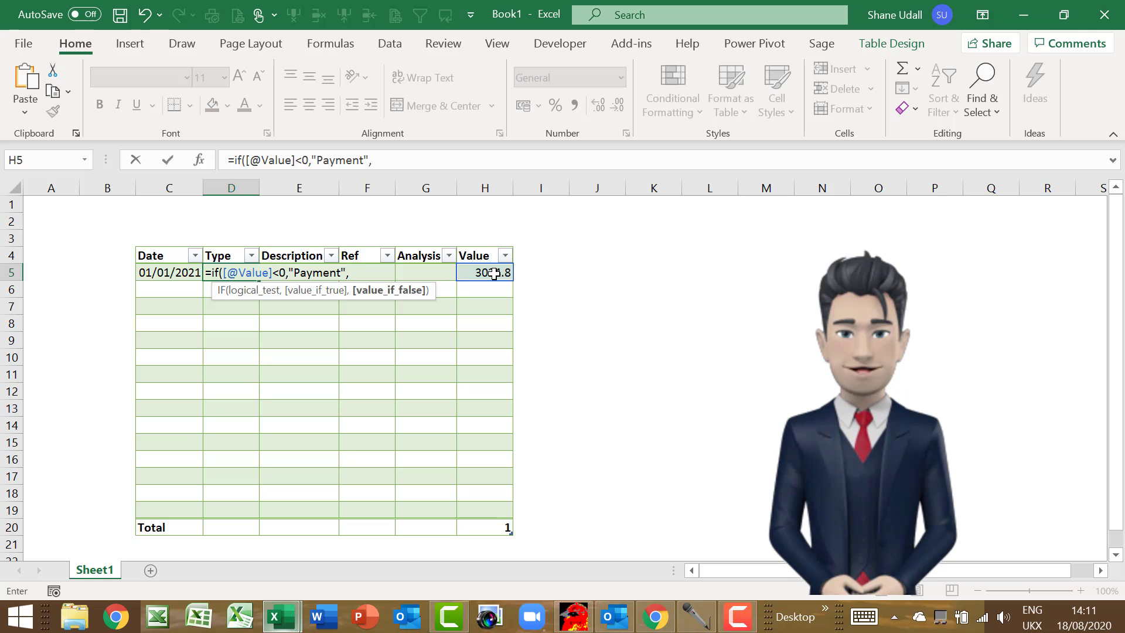
text(")
text(Rece)
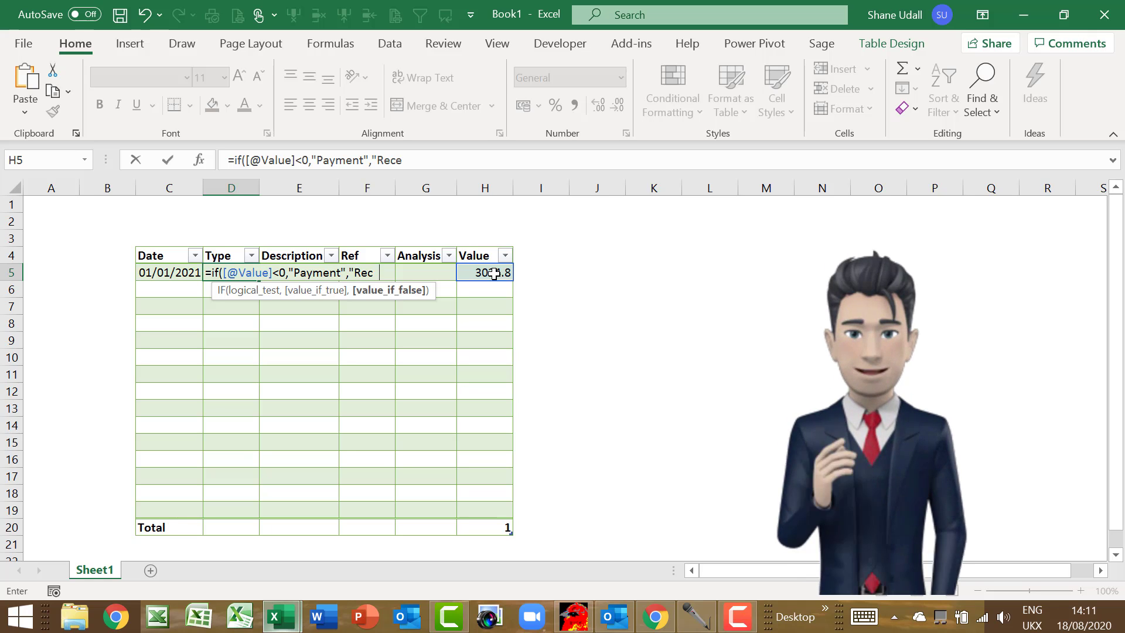
text(ipt"))
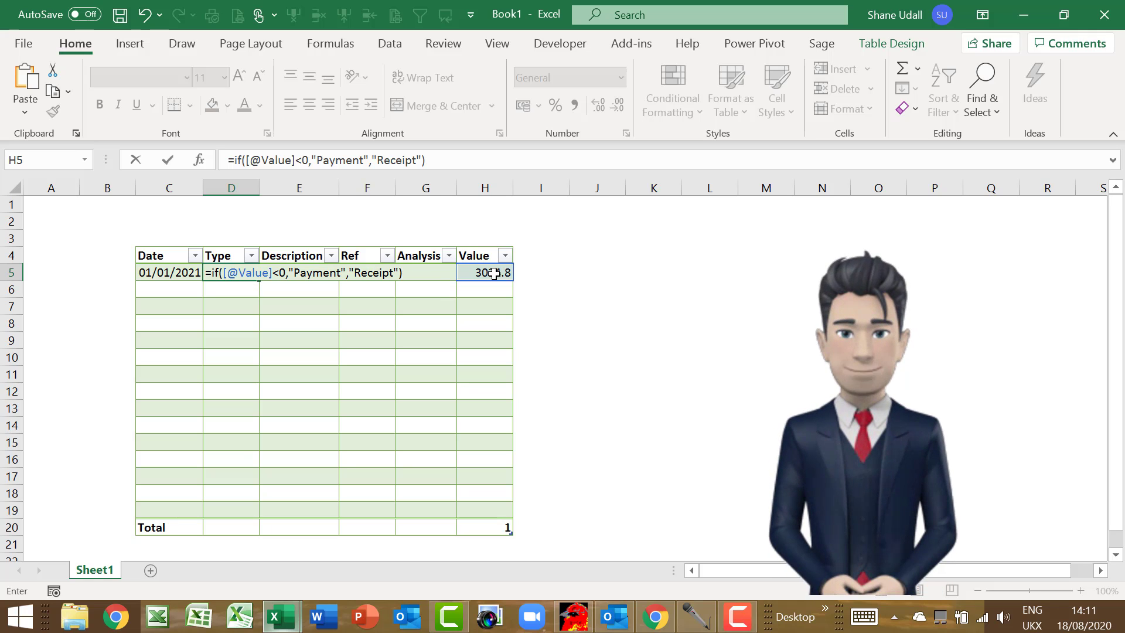
- Commit the Type formula so Receipt fills the column, then fill numbers 1 to 10 down J5:J14
key(Return)
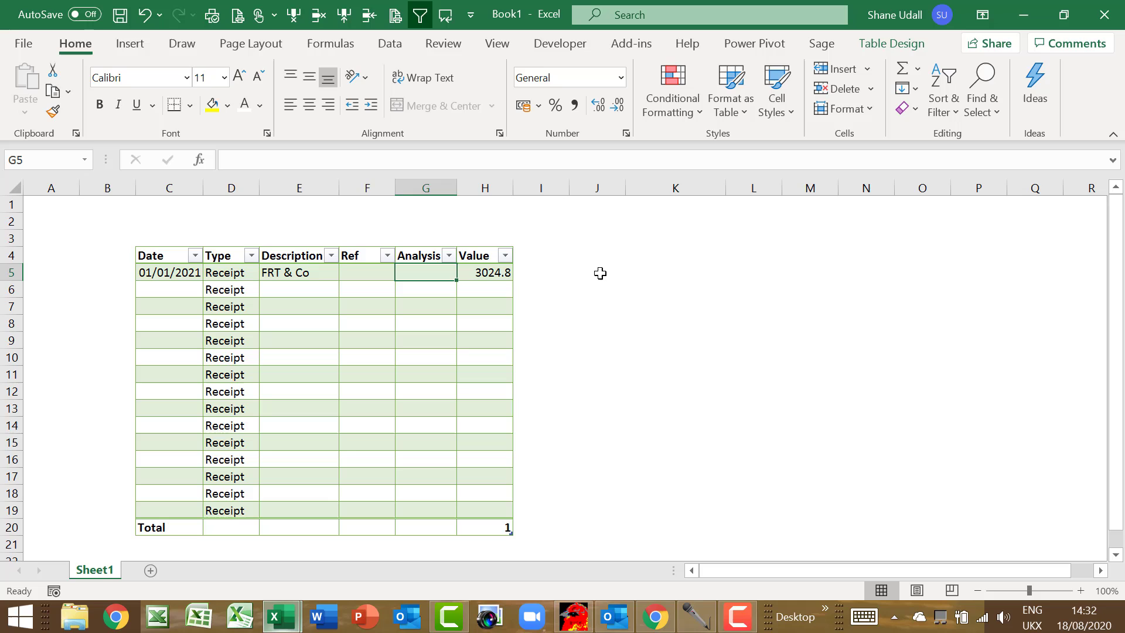
click(600, 273)
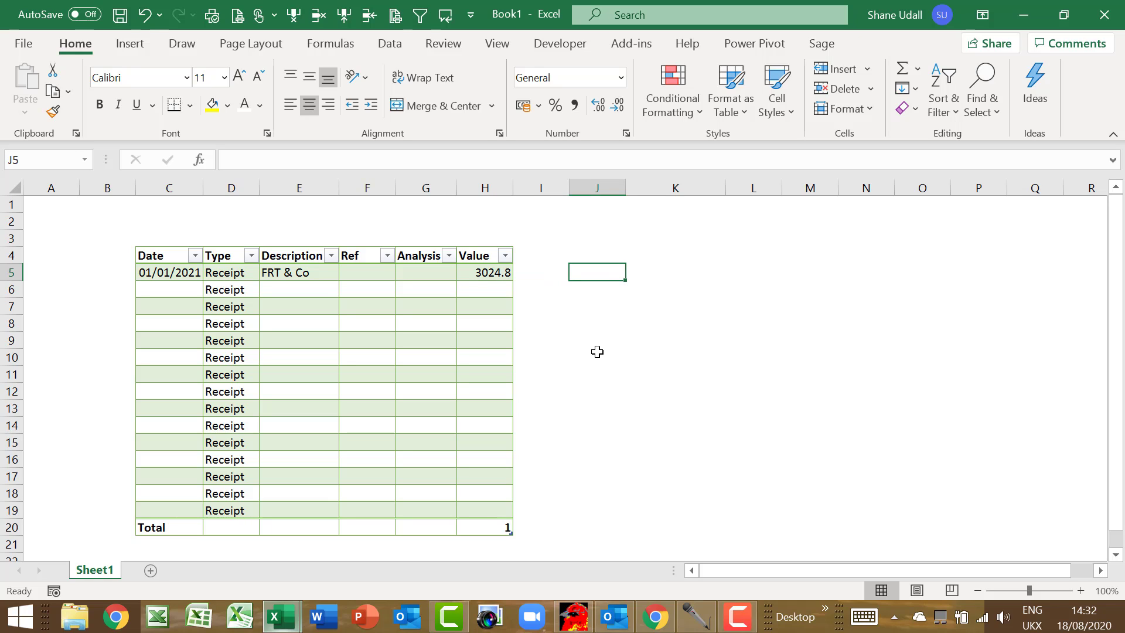
text(1)
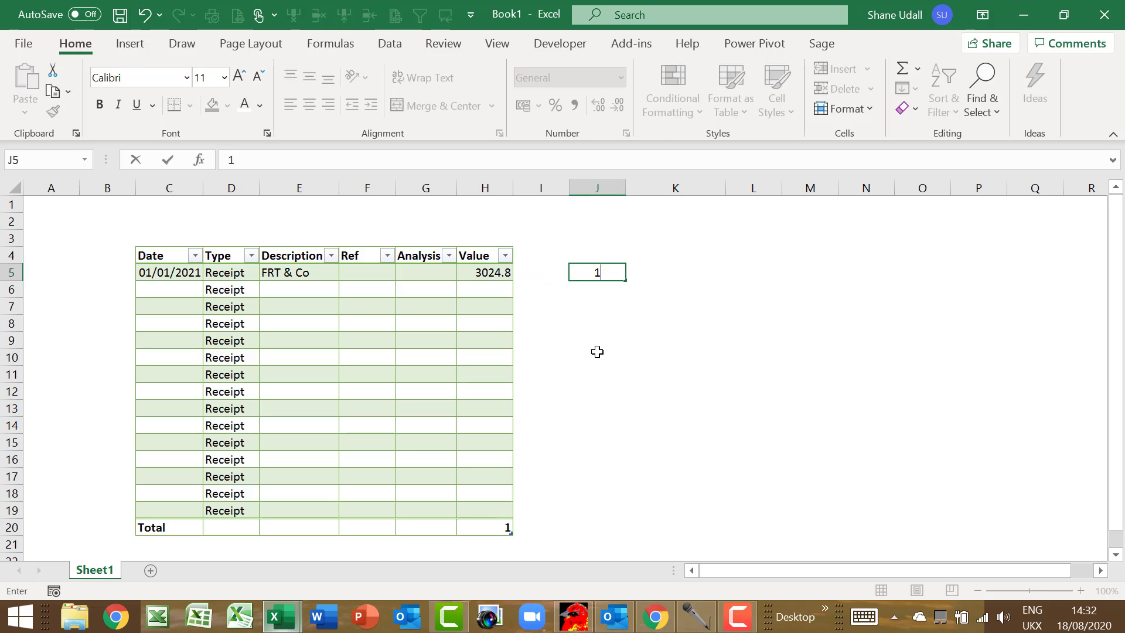
key(Return)
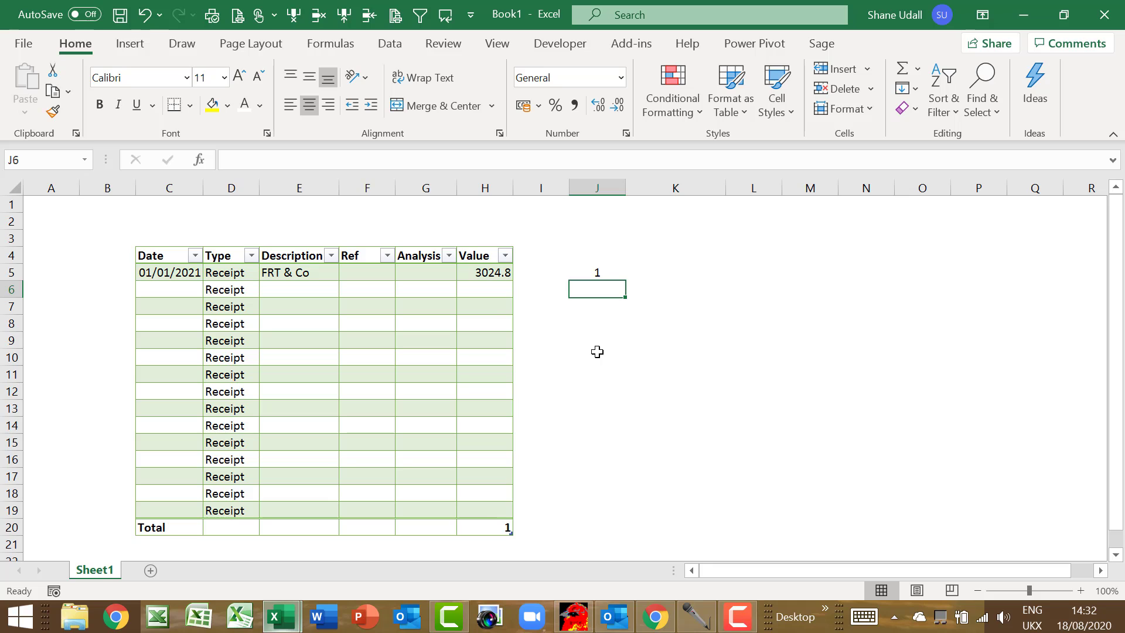
text(2)
key(Return)
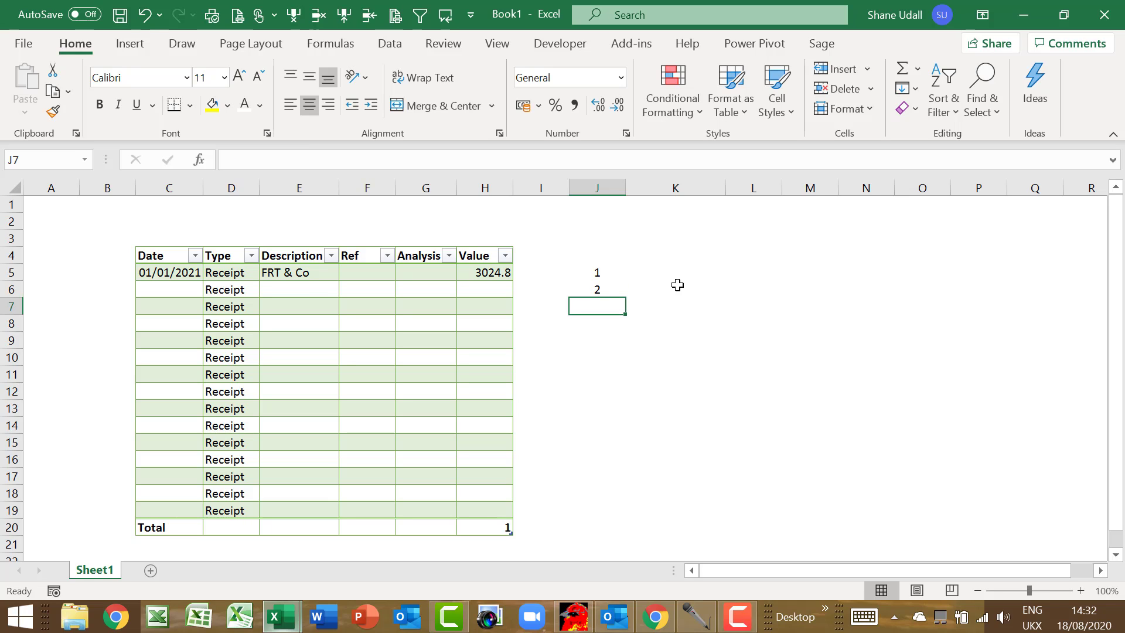
drag(604, 277, 623, 438)
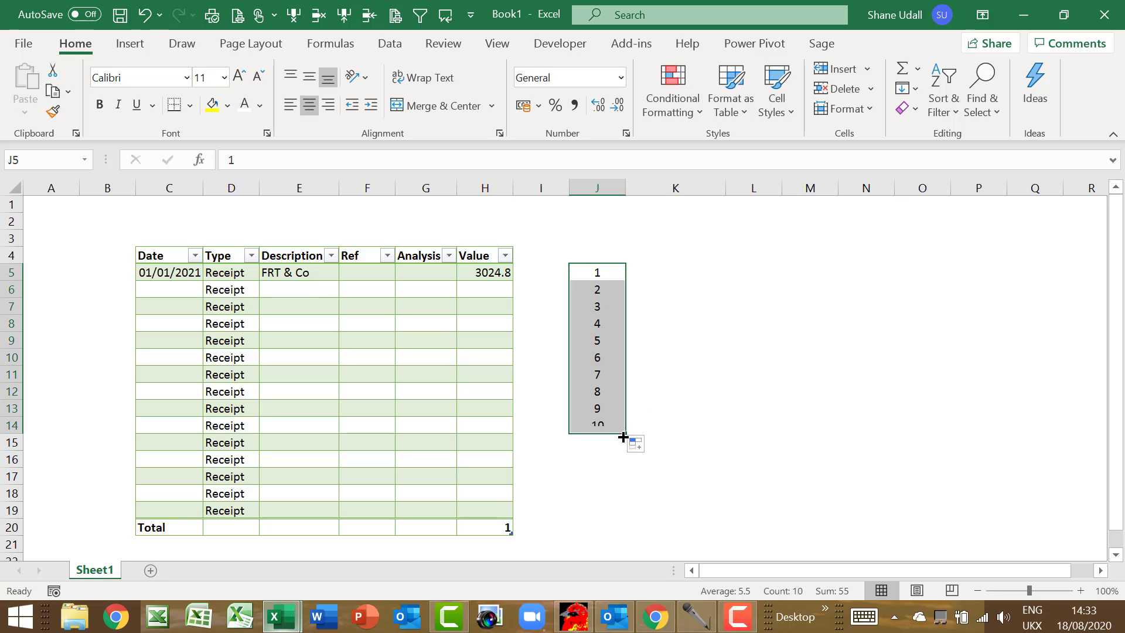
- Set the category names Sales to Other in K5:K14 to Automatic (black) font colour
click(661, 275)
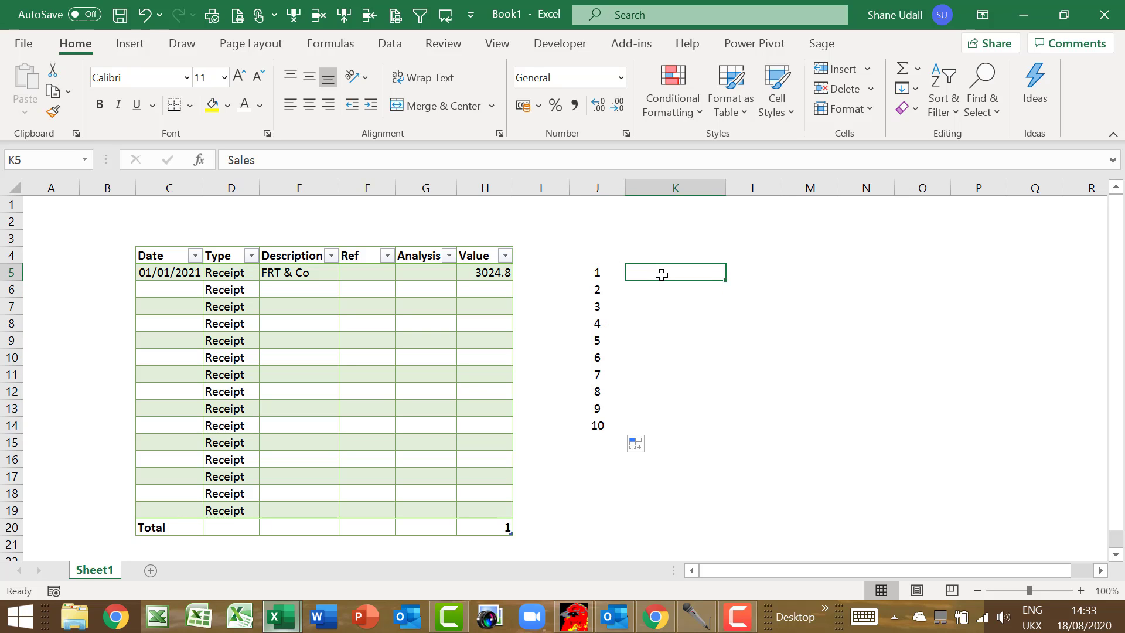
drag(661, 275, 658, 427)
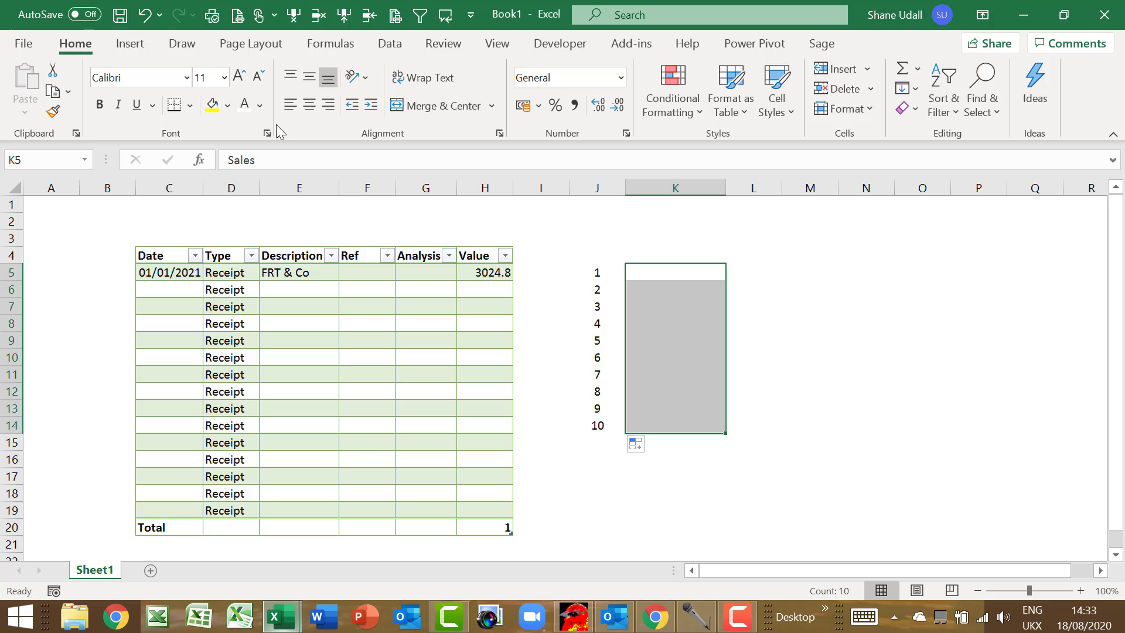
click(262, 105)
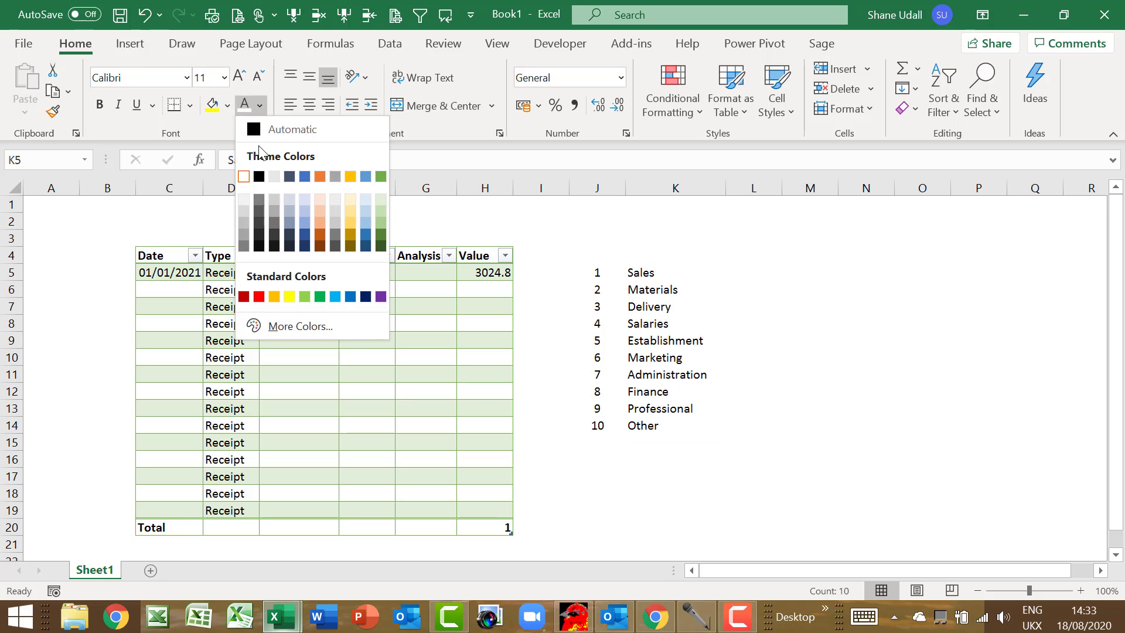
click(256, 128)
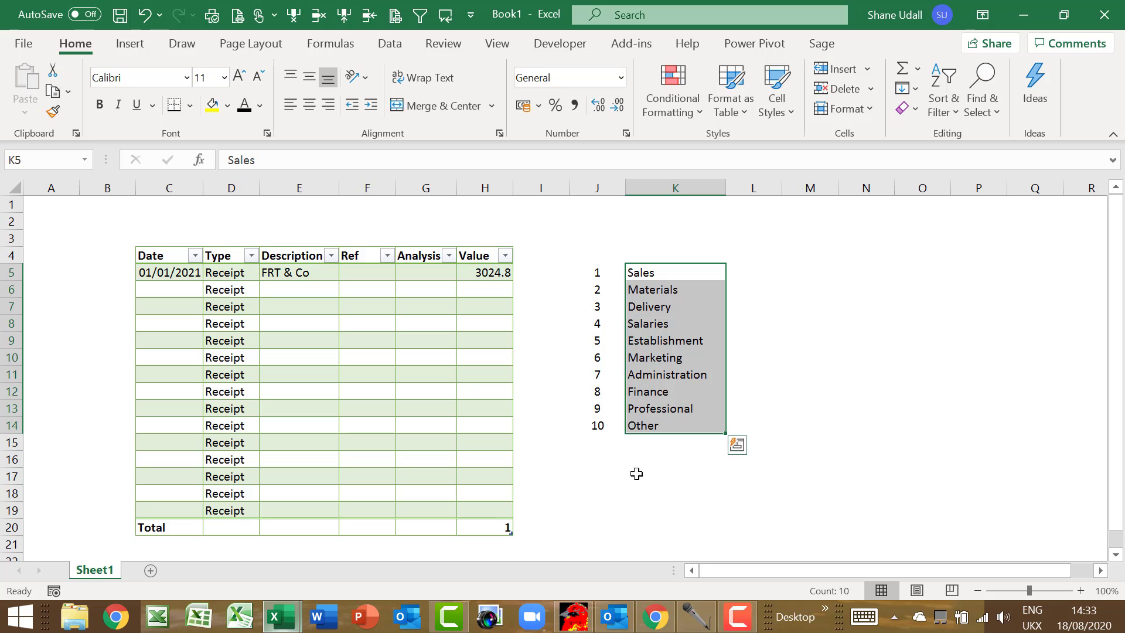
click(663, 458)
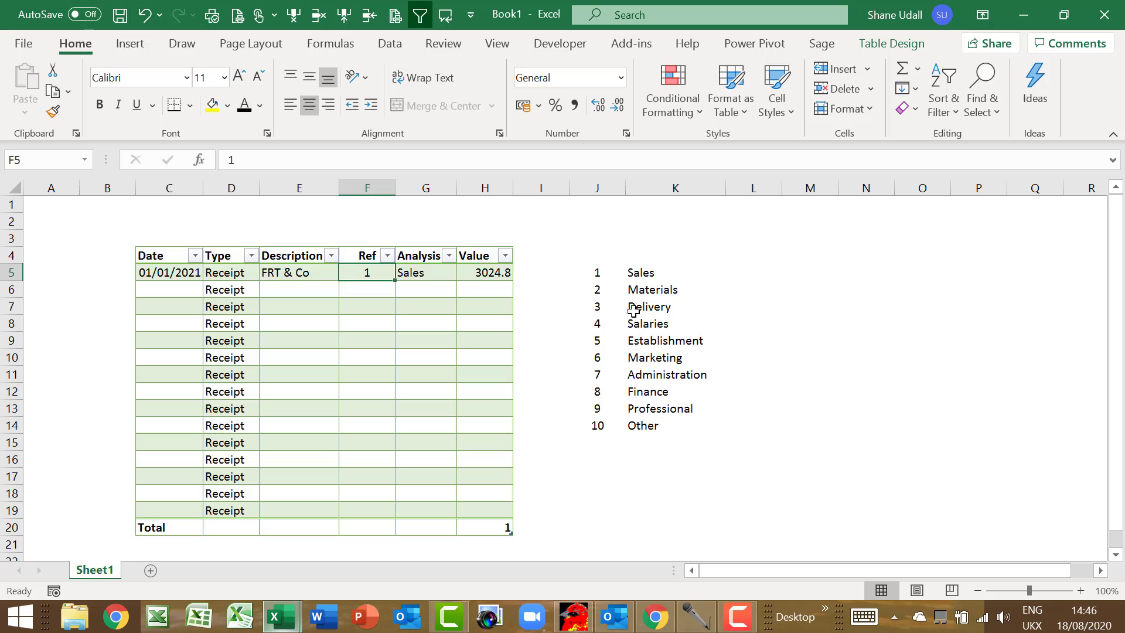
- Select the J5:K14 category list and check the Ref and Analysis cells F5 and G5
drag(601, 275, 647, 425)
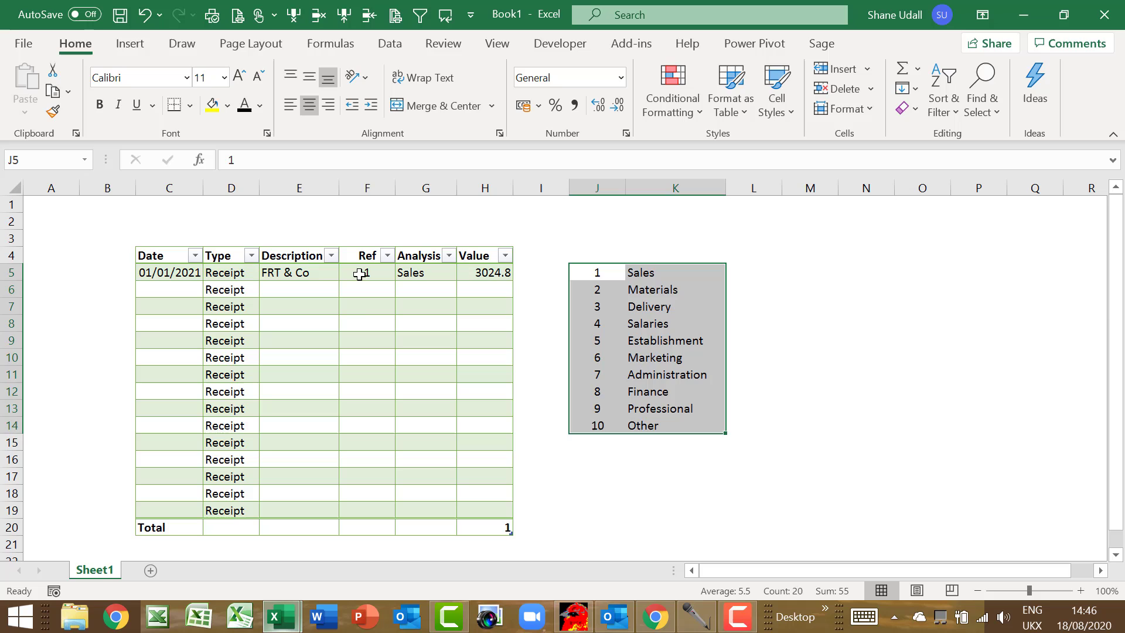
click(360, 274)
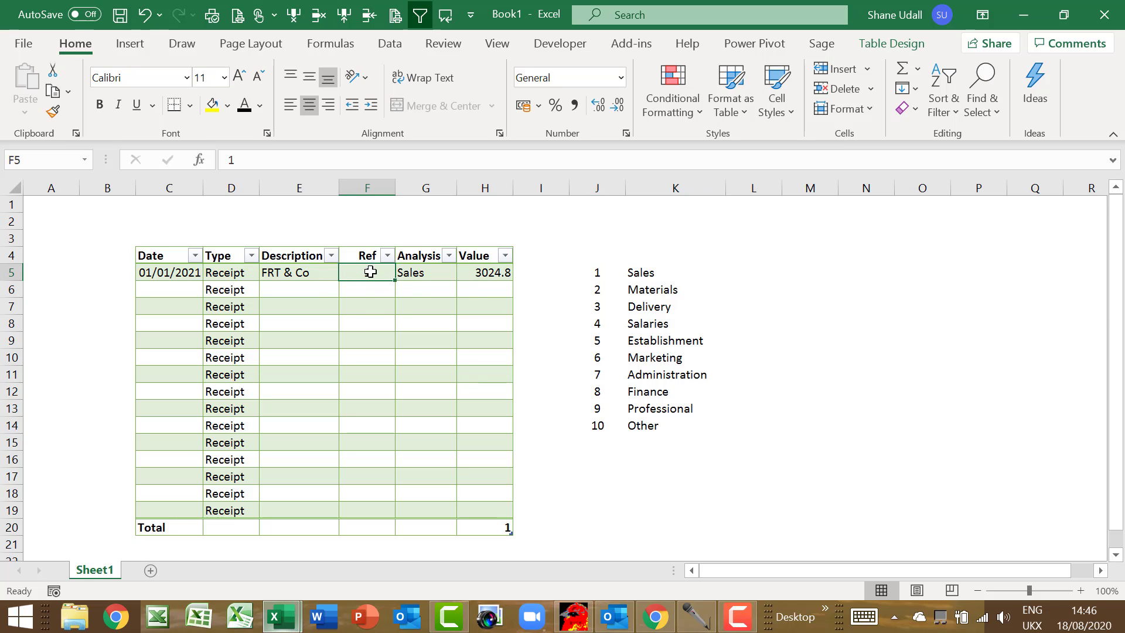
click(417, 274)
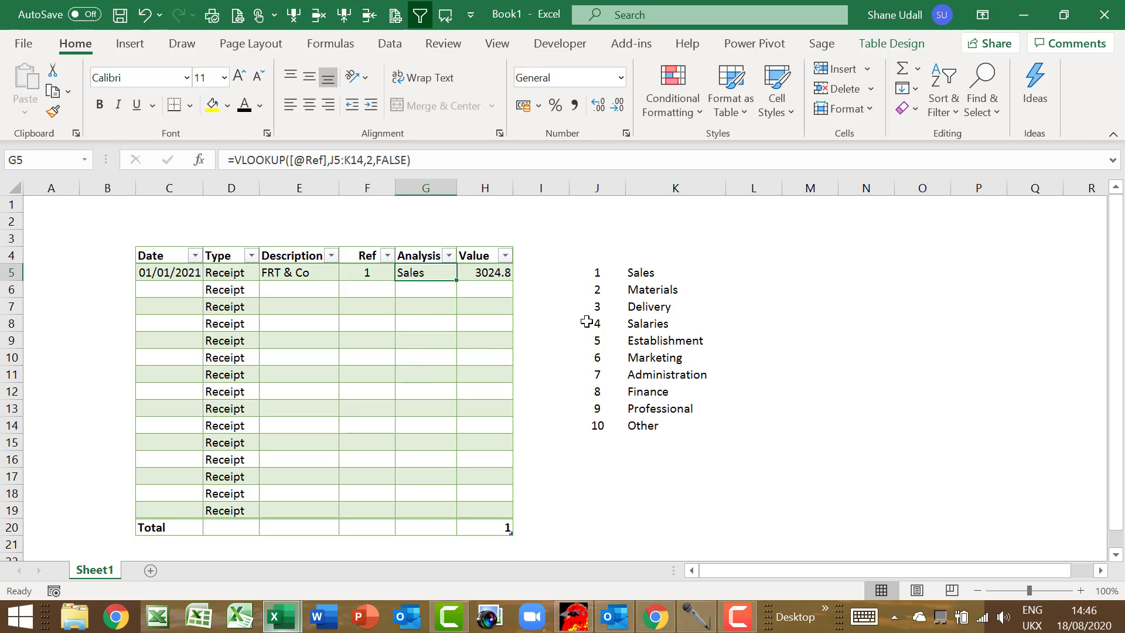
drag(595, 273, 632, 272)
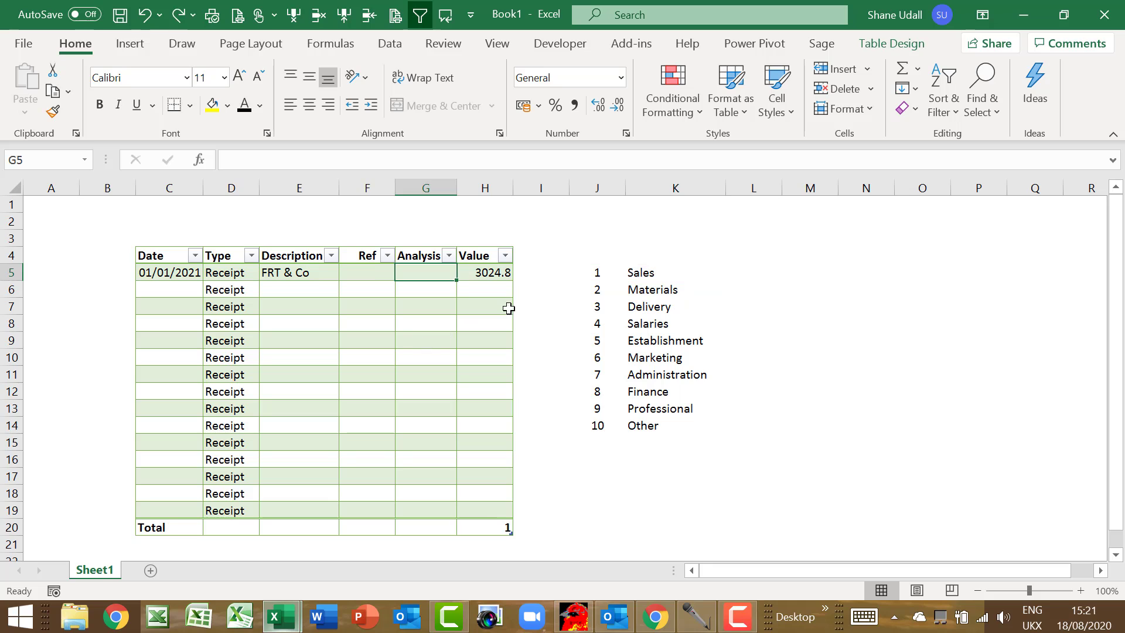
- Define the range J5:K14 as the named range AnalysisTable
drag(598, 273, 669, 422)
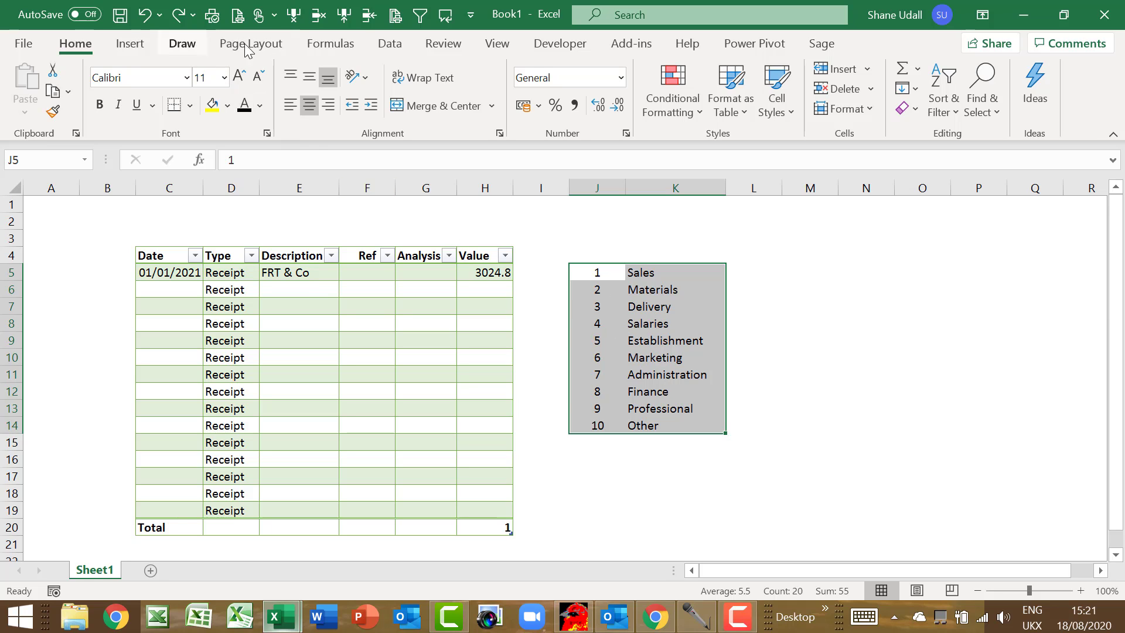
click(339, 47)
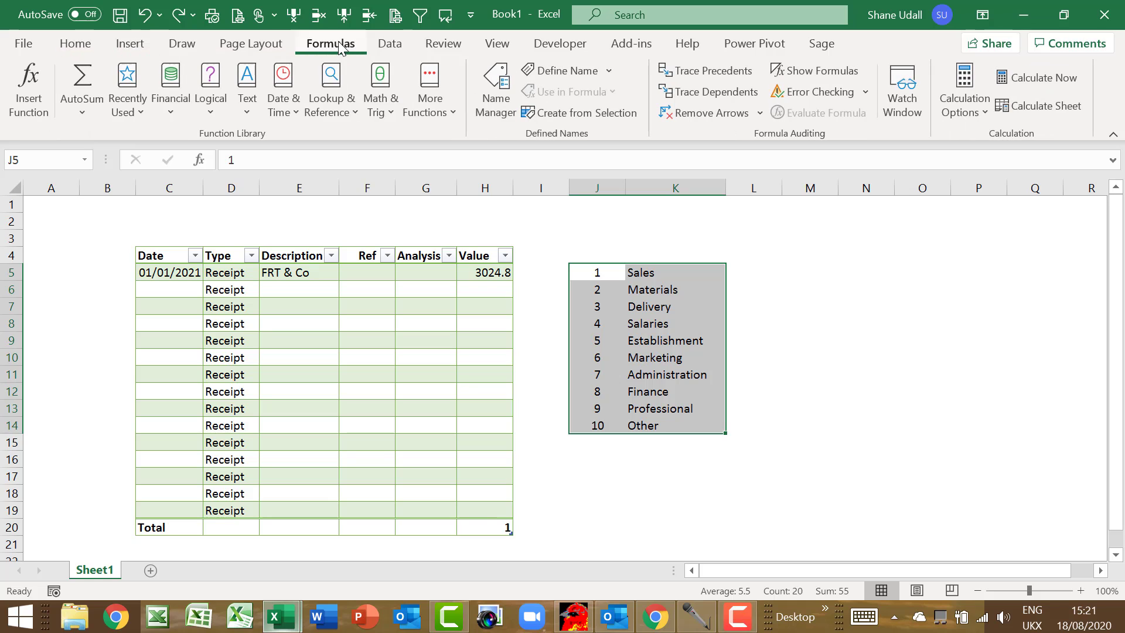
click(548, 71)
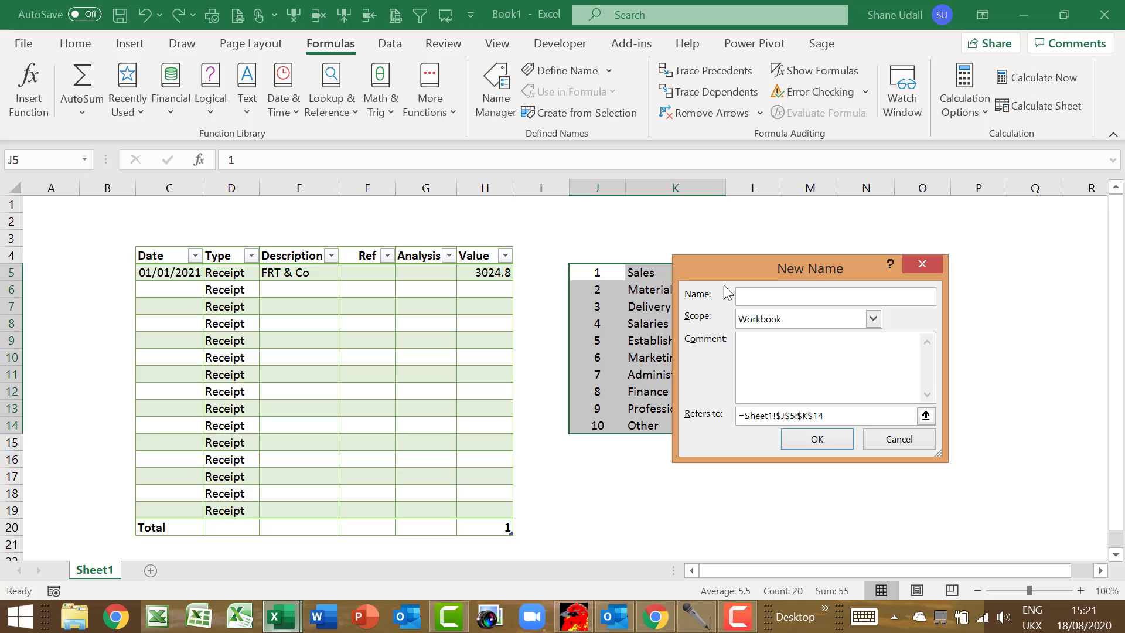
text(AnalysisTable)
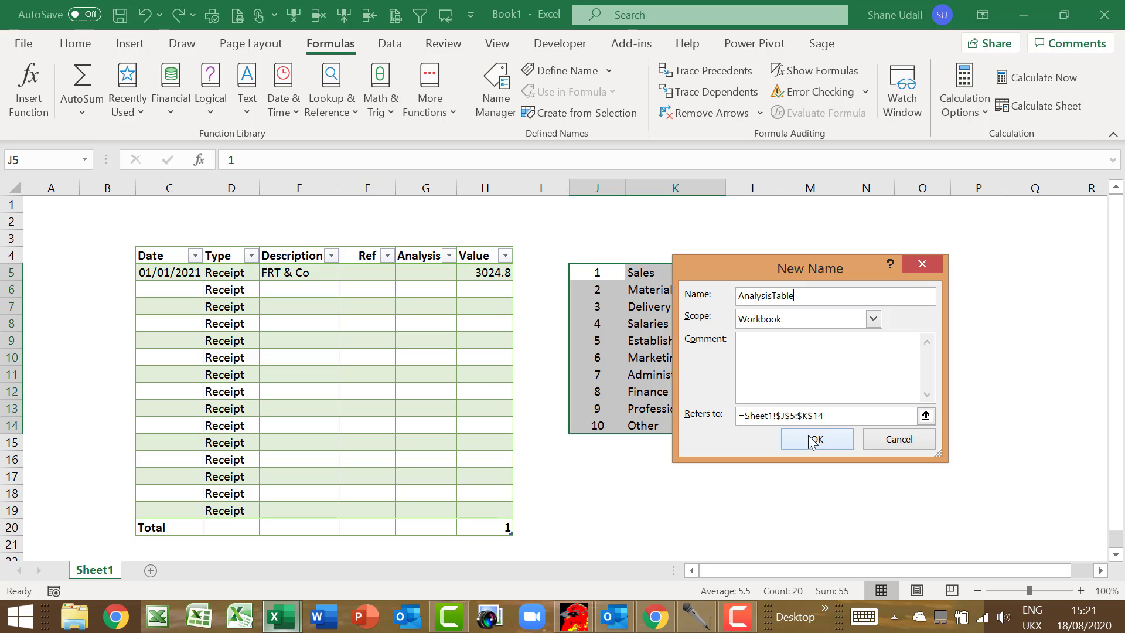
click(816, 441)
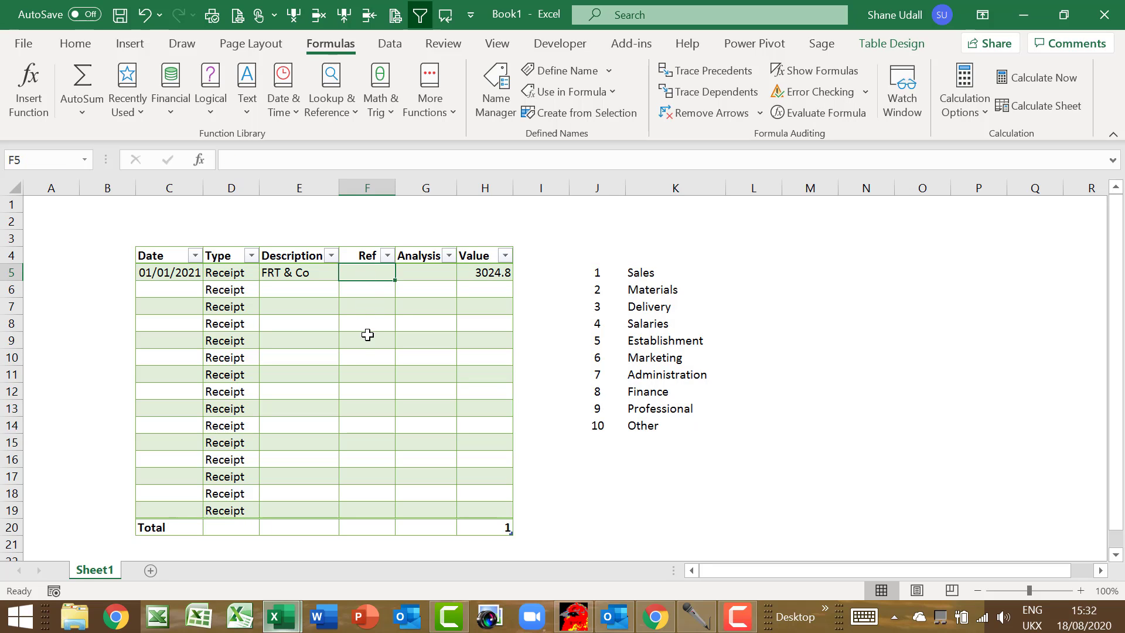
text(1)
key(Tab)
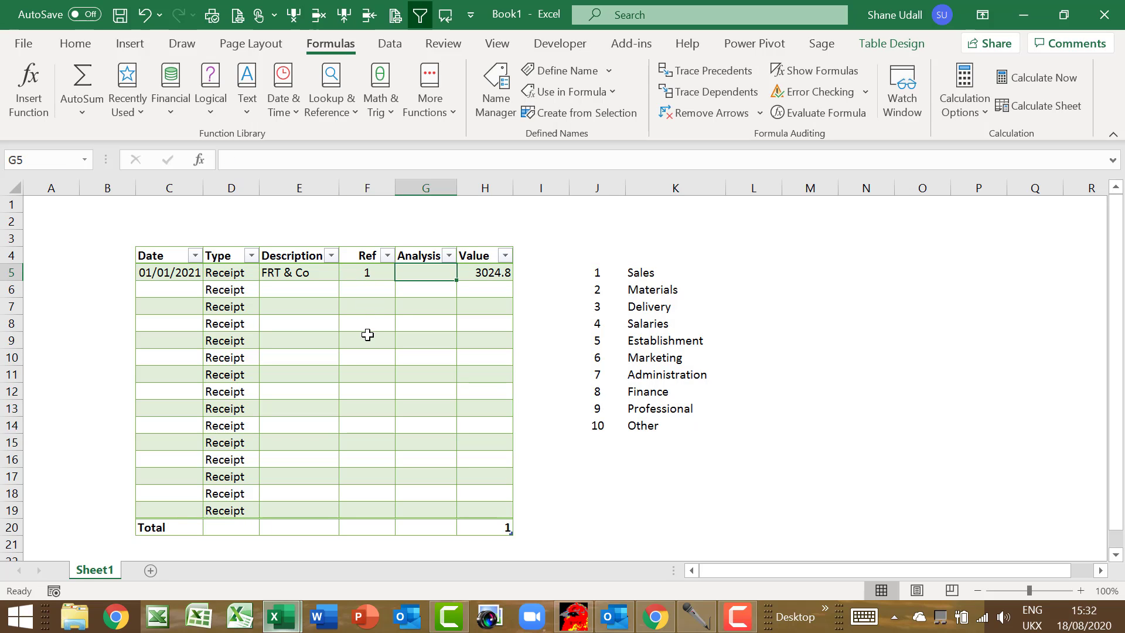
text(=VL)
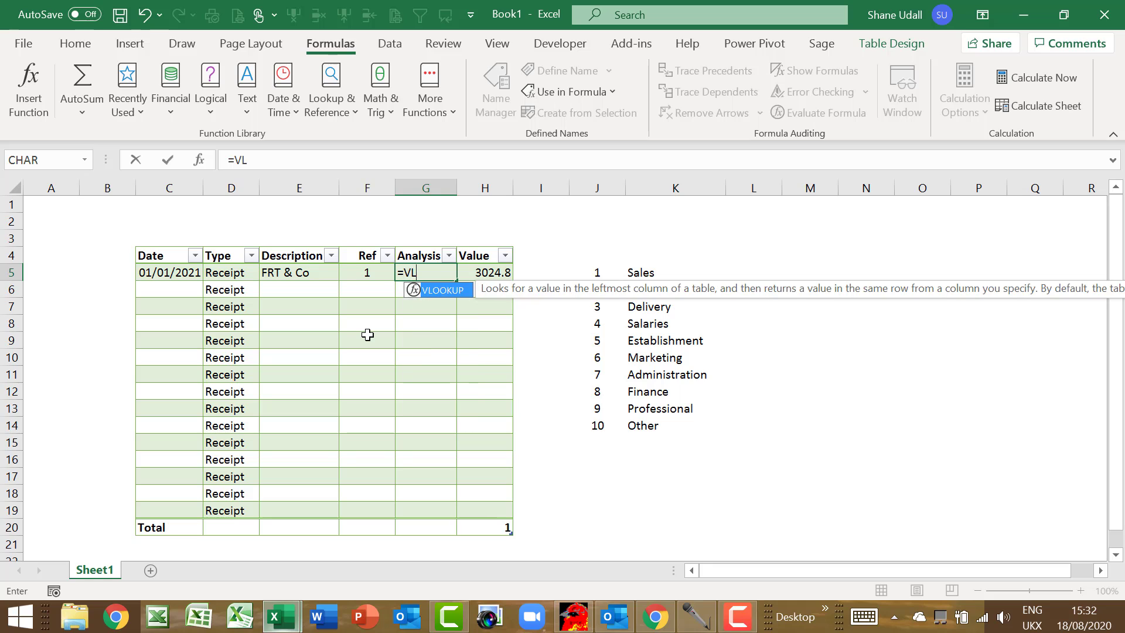
text(OOKUP)
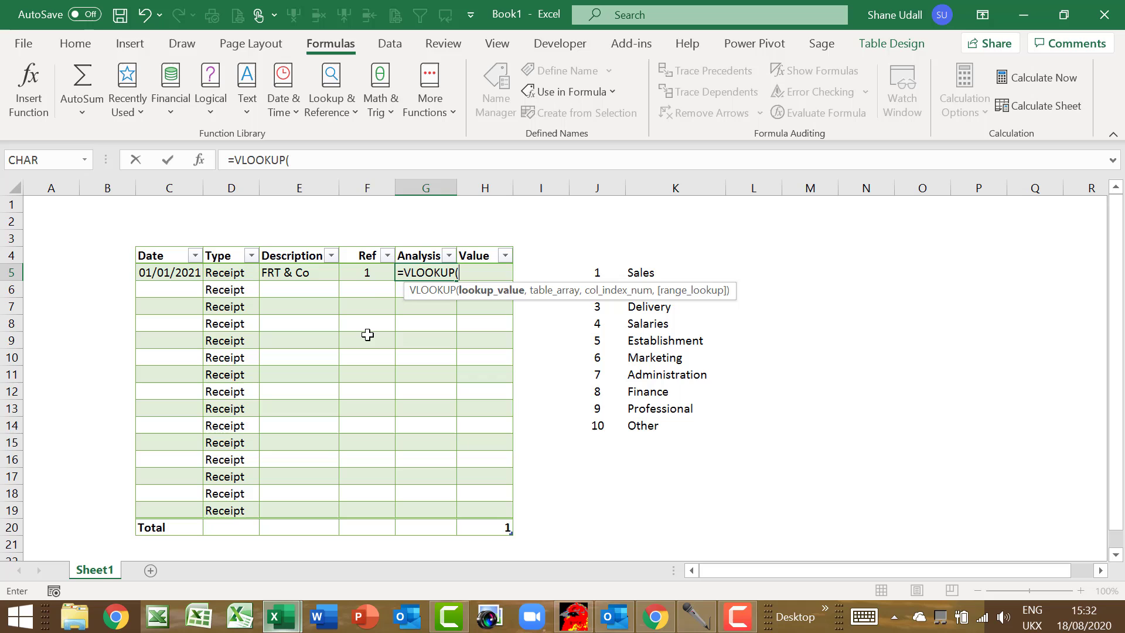
text(()
click(371, 273)
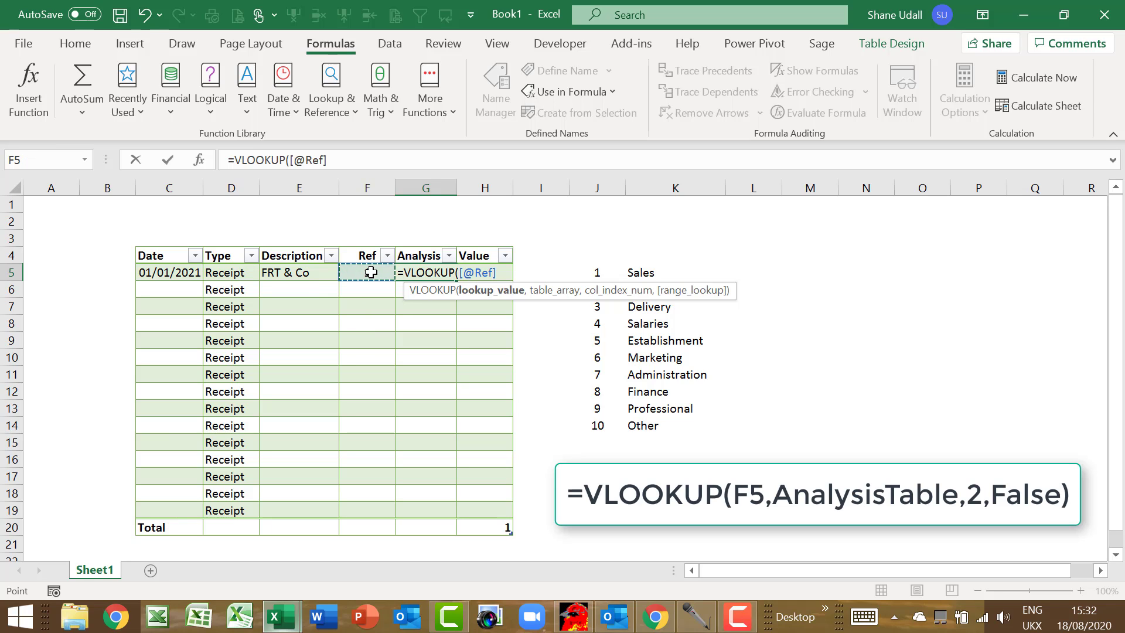
text(,)
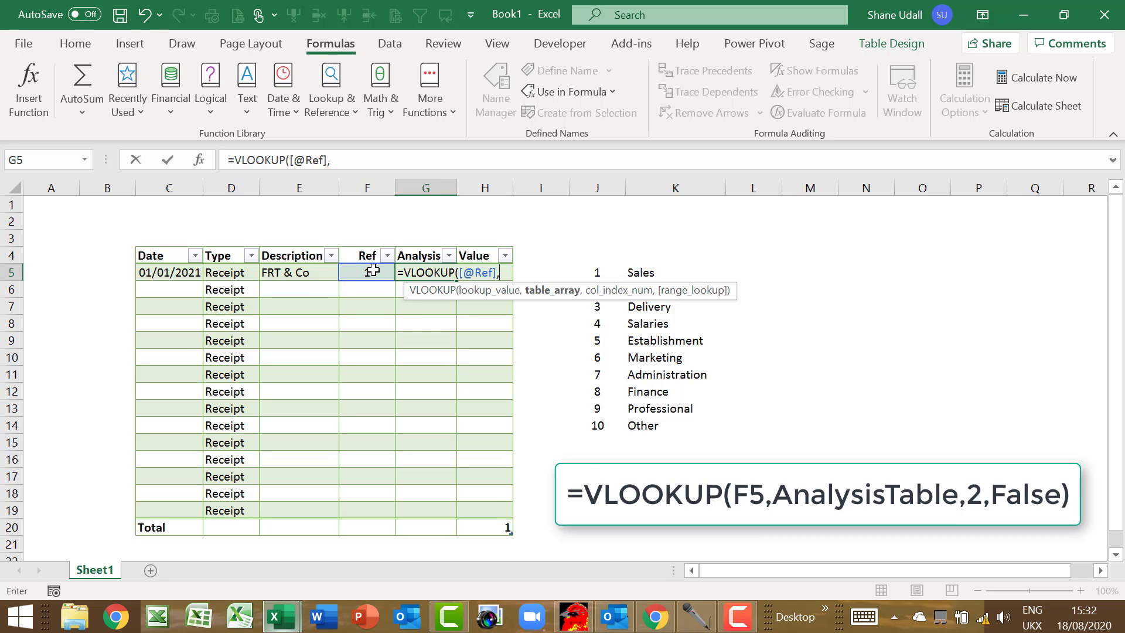
text(Anal)
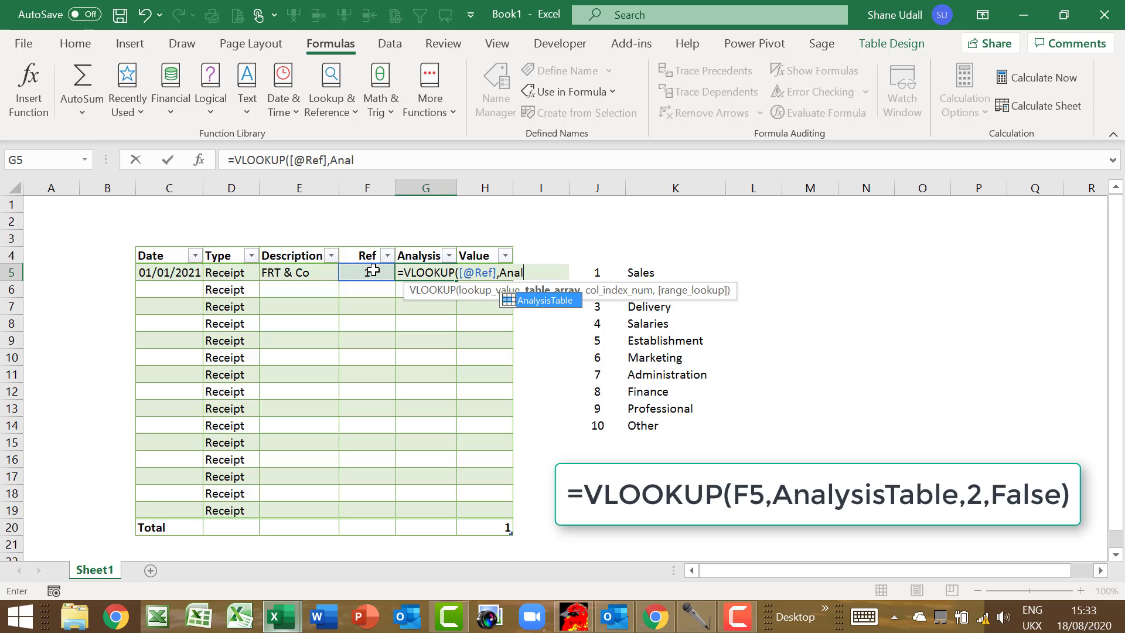
text(ysisTable)
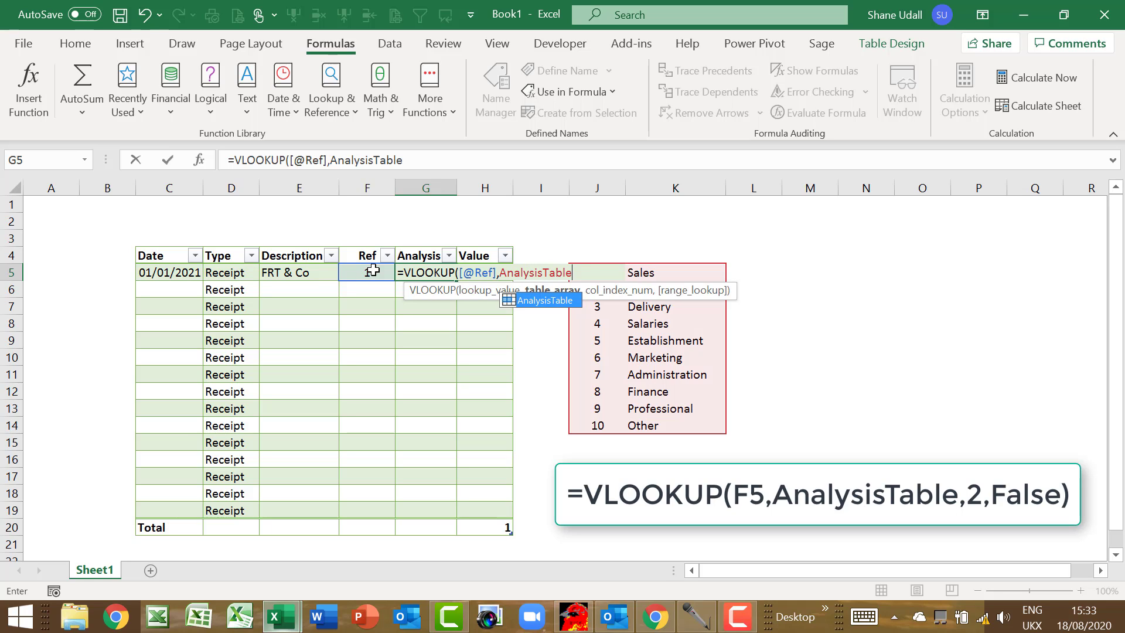
text(,2,fals)
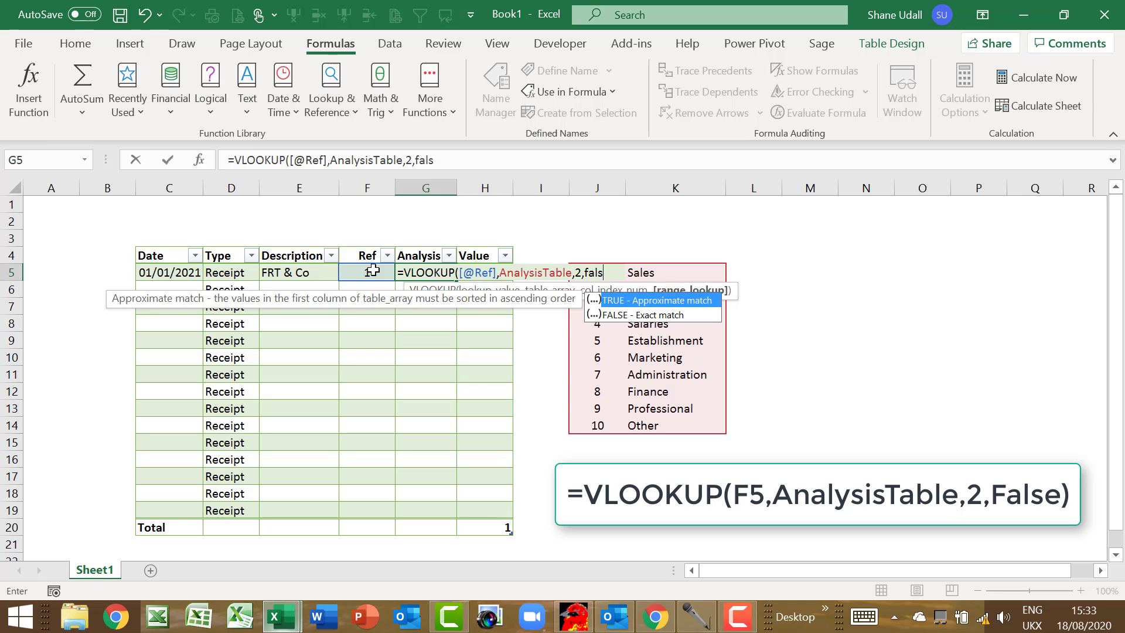
text(e))
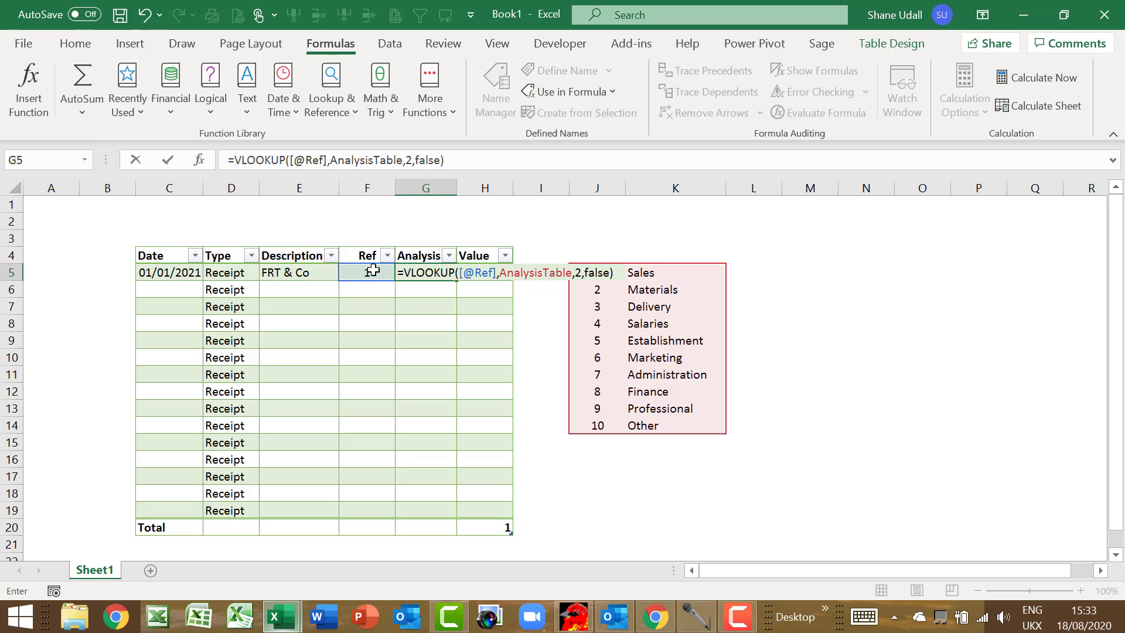
key(Return)
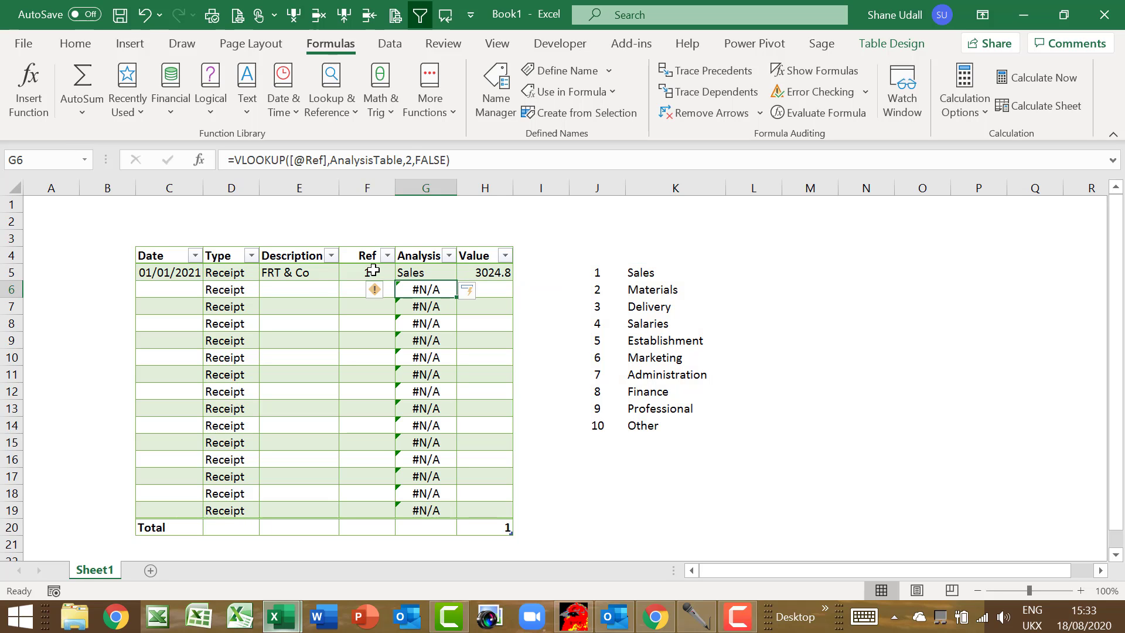
click(442, 274)
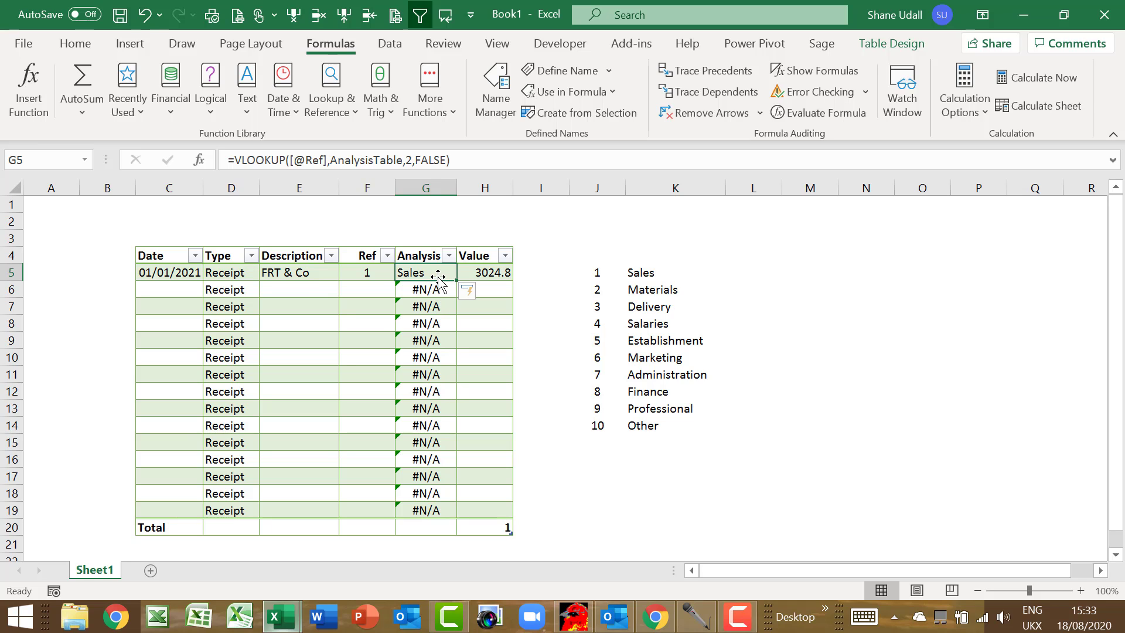
drag(436, 289, 436, 510)
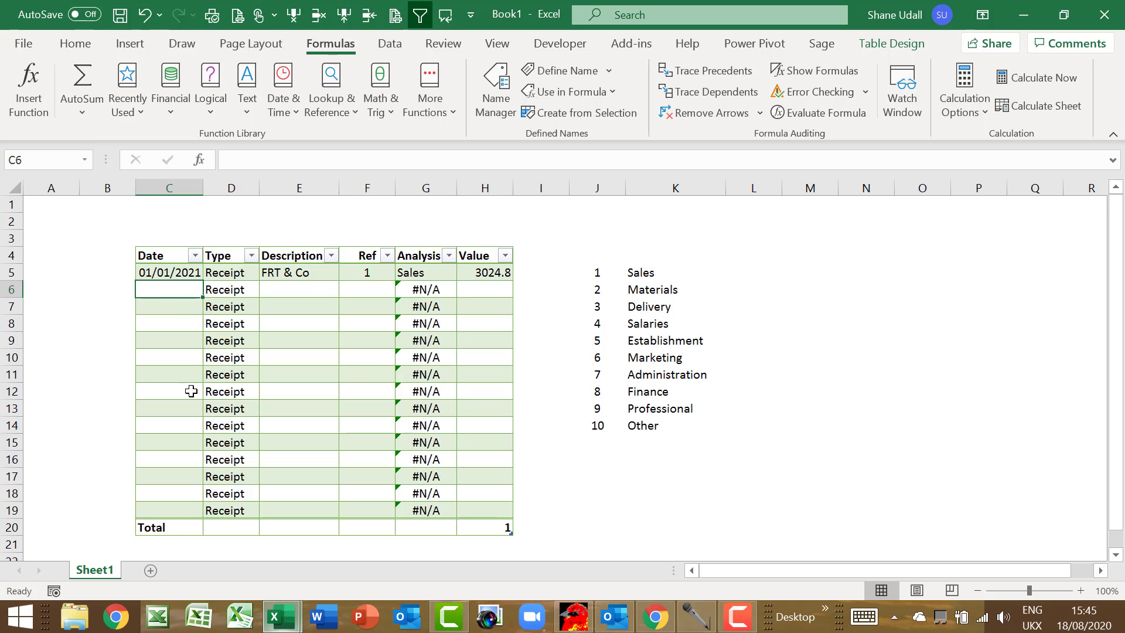
text(2/1/)
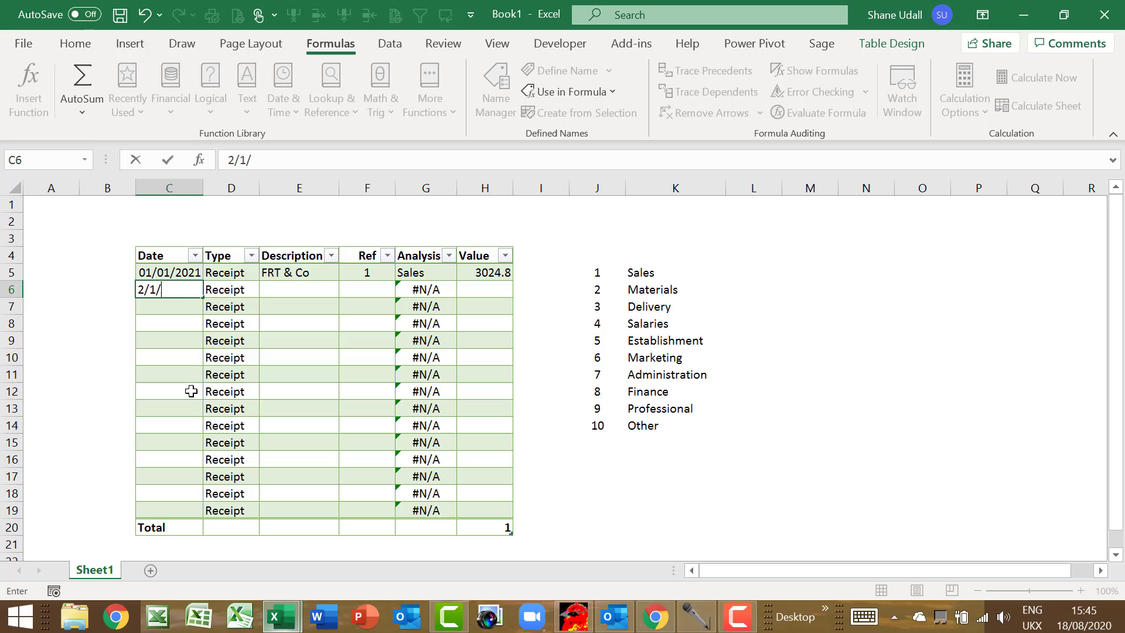
text(21)
- Enter description ABC Ltd and Ref 2, which maps to Materials, in row 6
key(Tab)
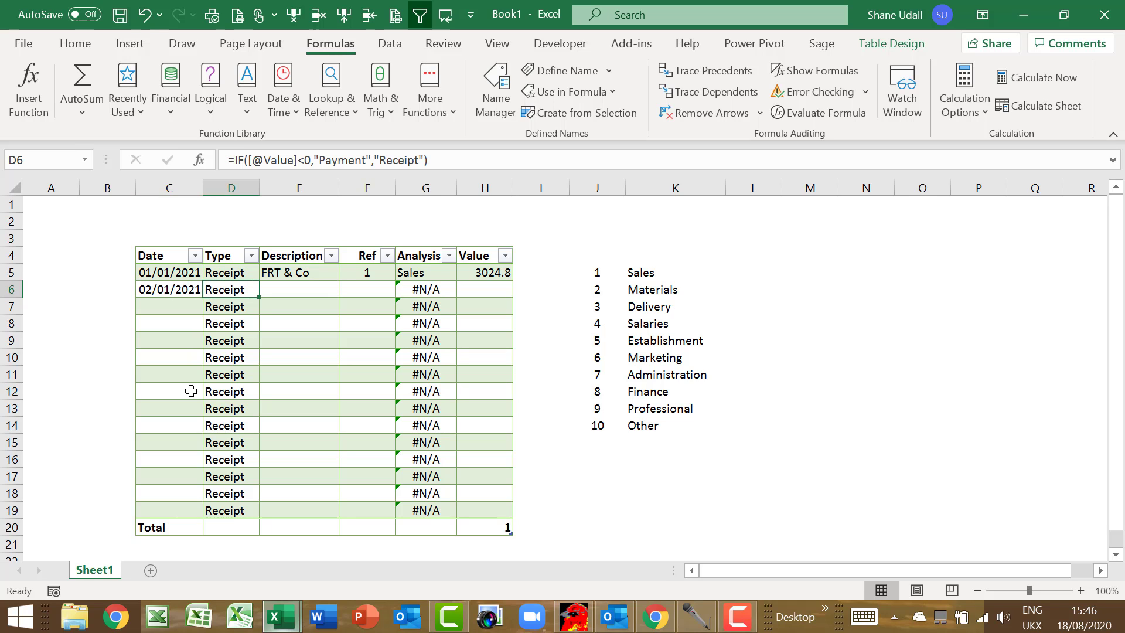
key(Tab)
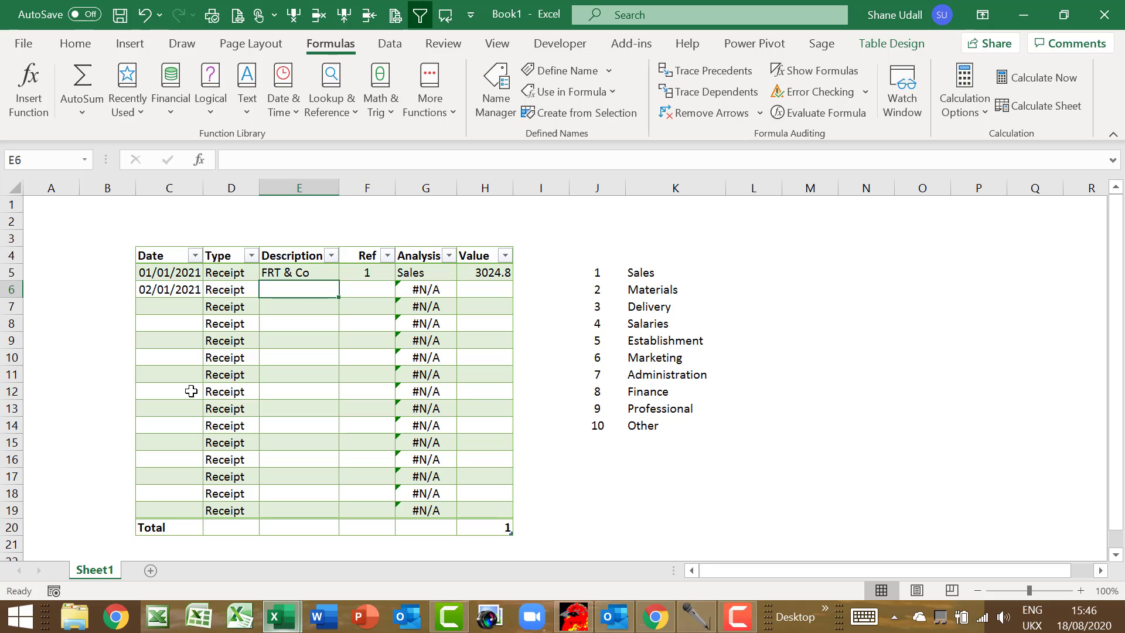
text(ABC)
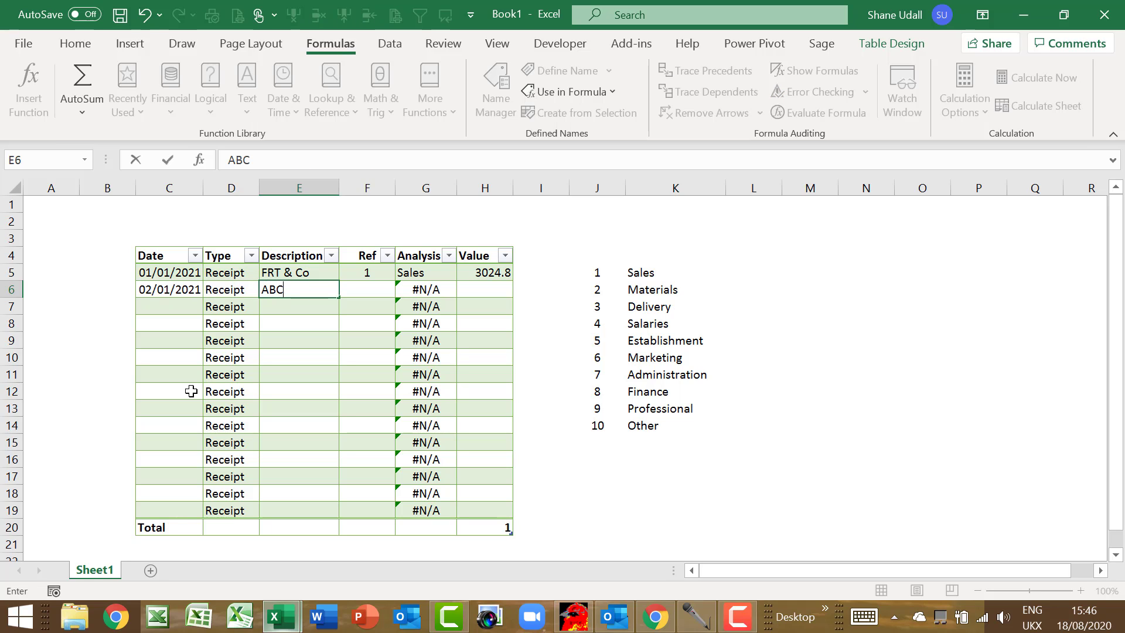
text( Ltd)
key(Tab)
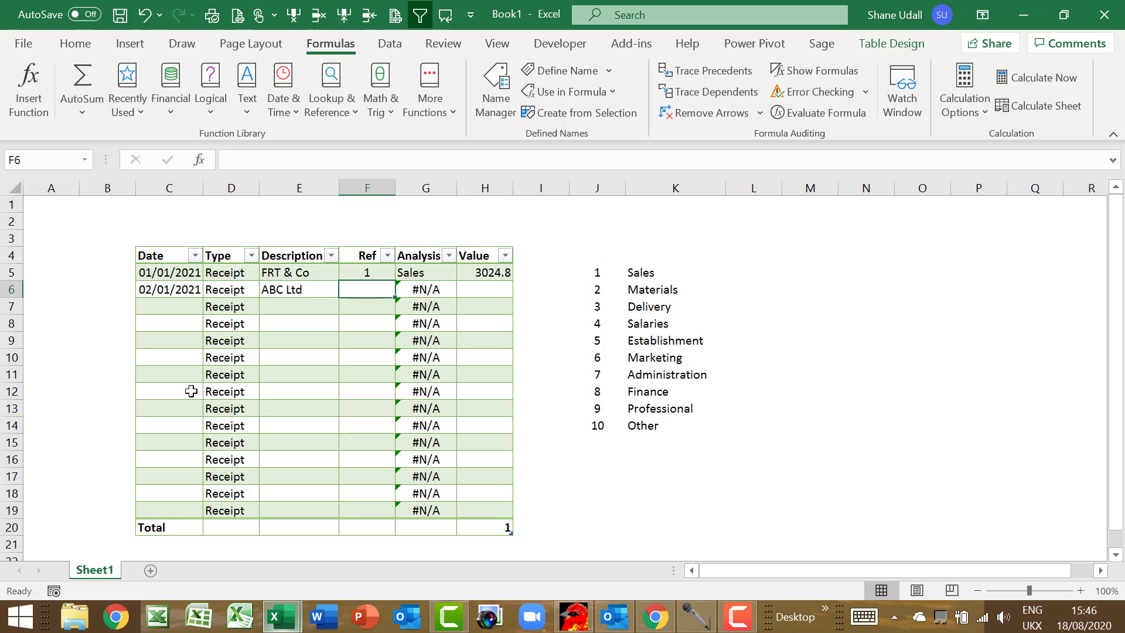
text(2)
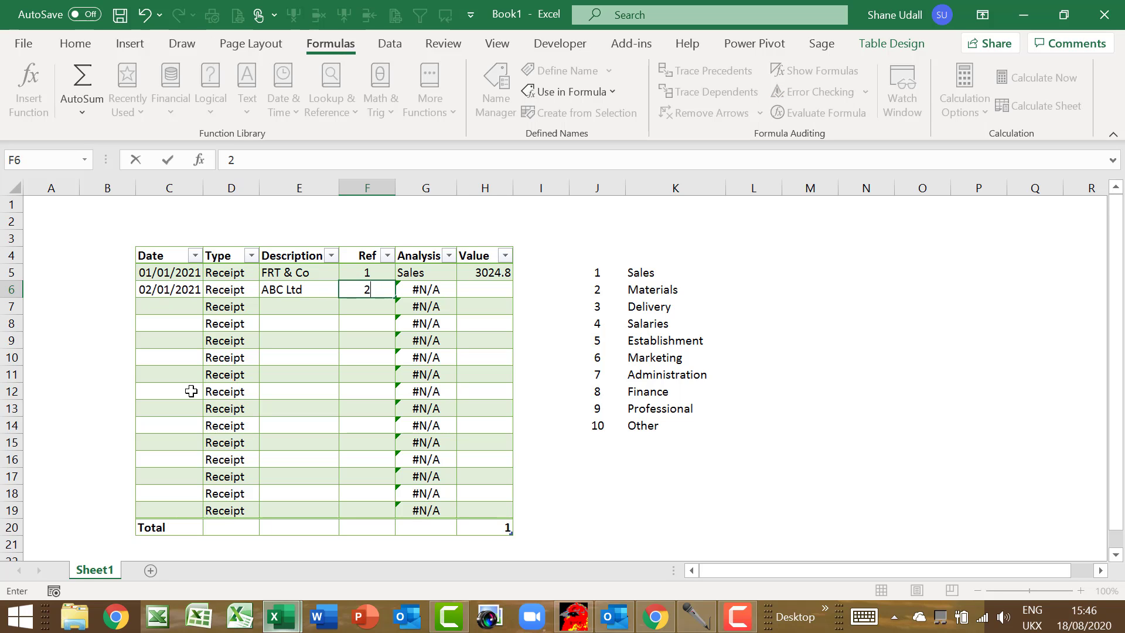
key(Tab)
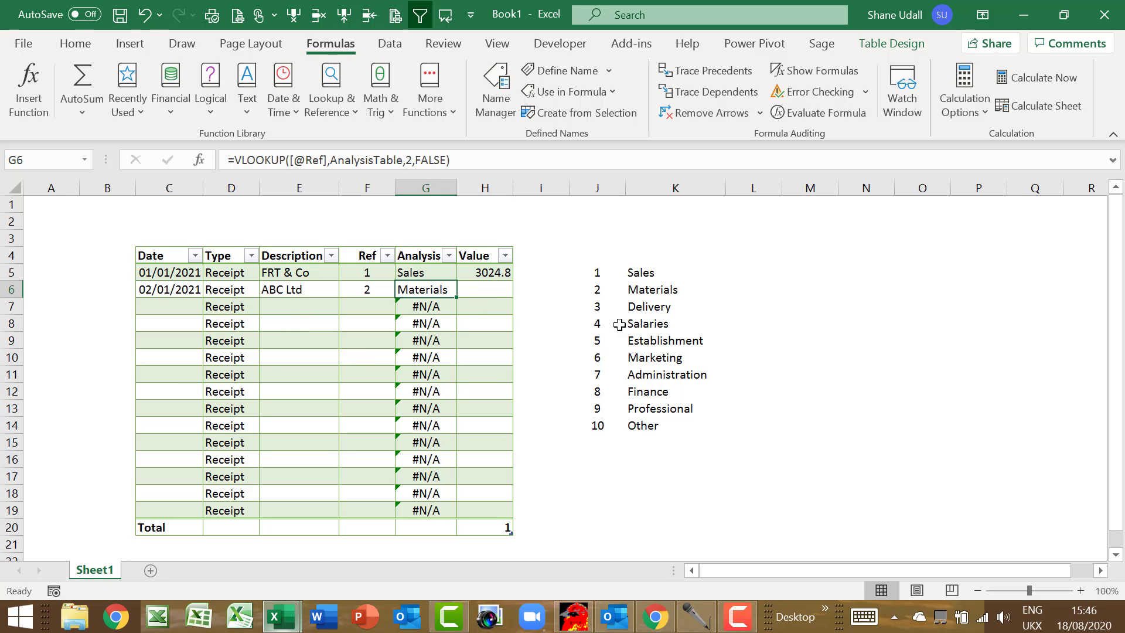
drag(597, 290, 648, 290)
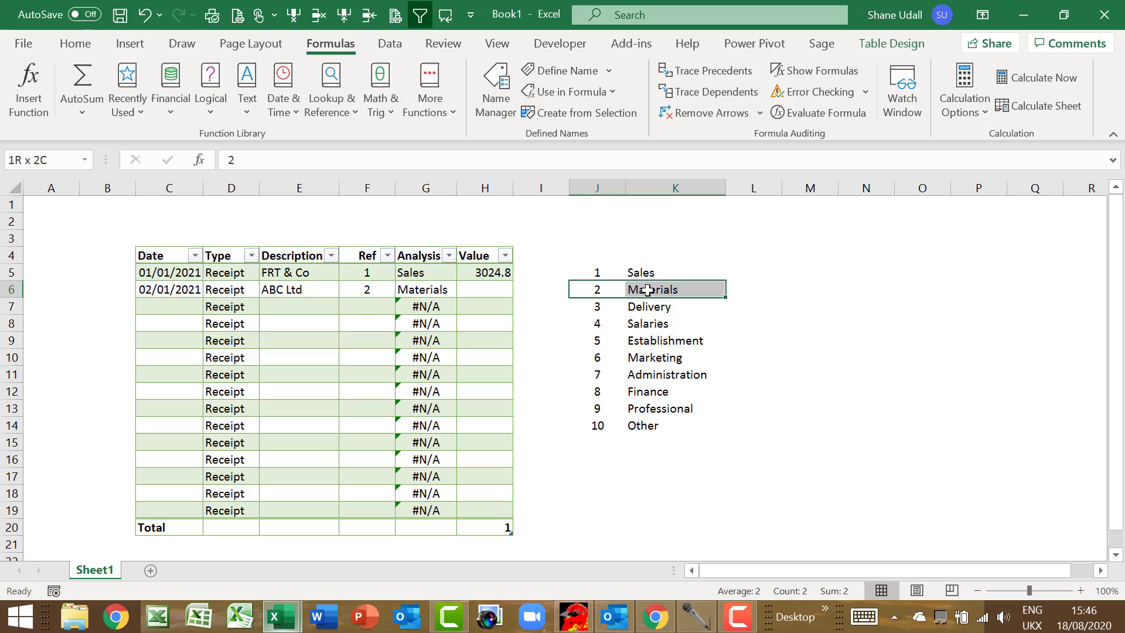
- Enter the value -632.85 in H6 and confirm its Type shows Payment
click(502, 292)
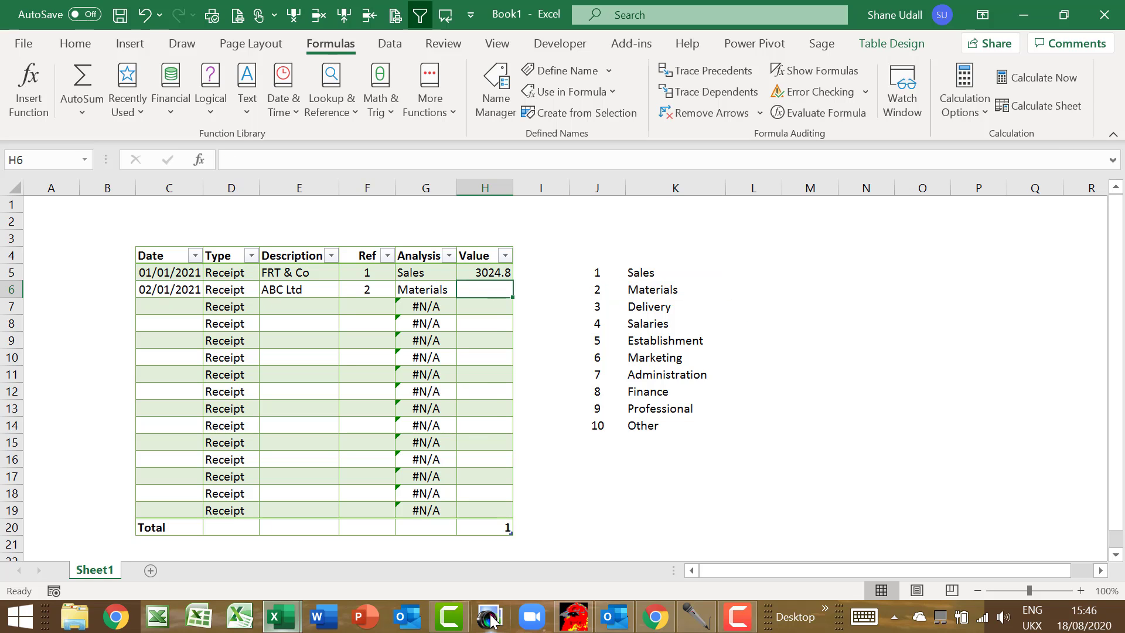
text(-6)
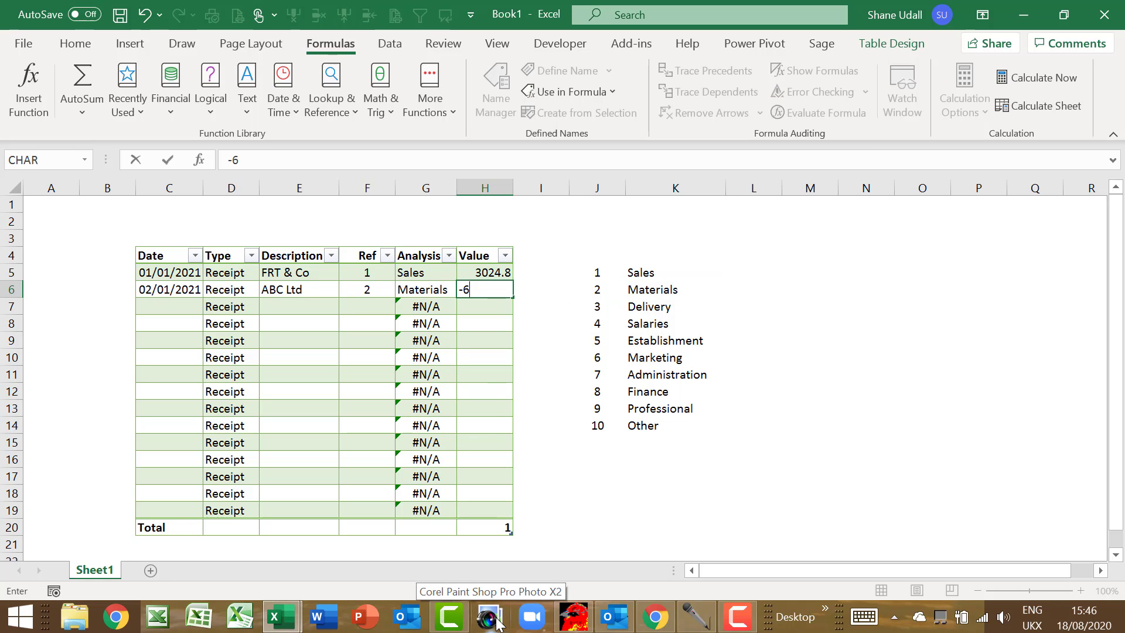
text(32.85)
key(Return)
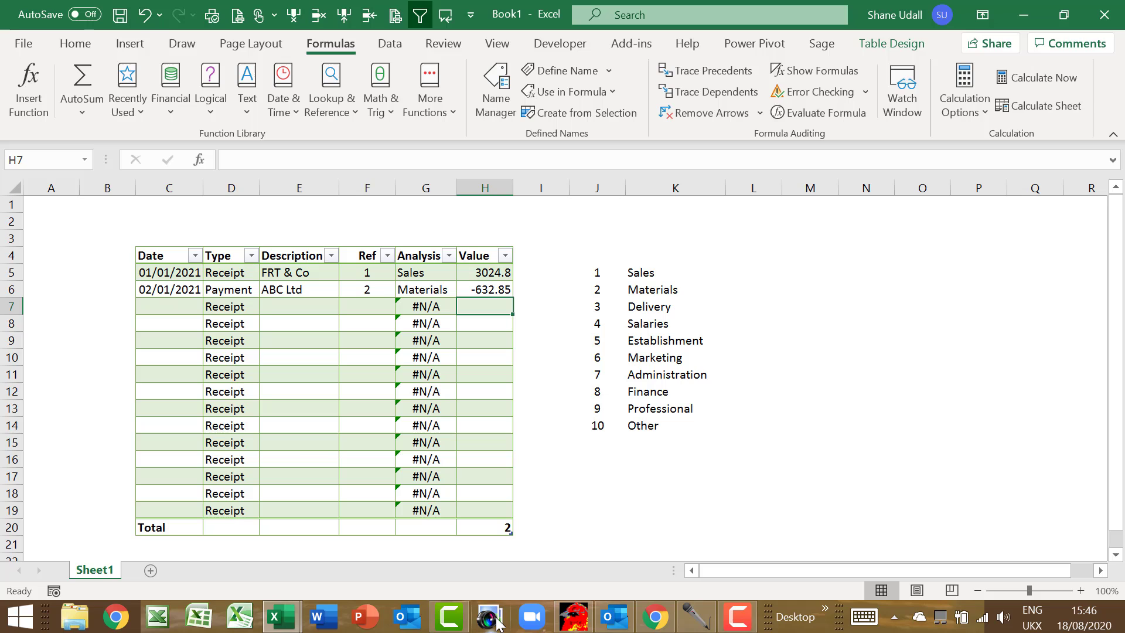
click(252, 292)
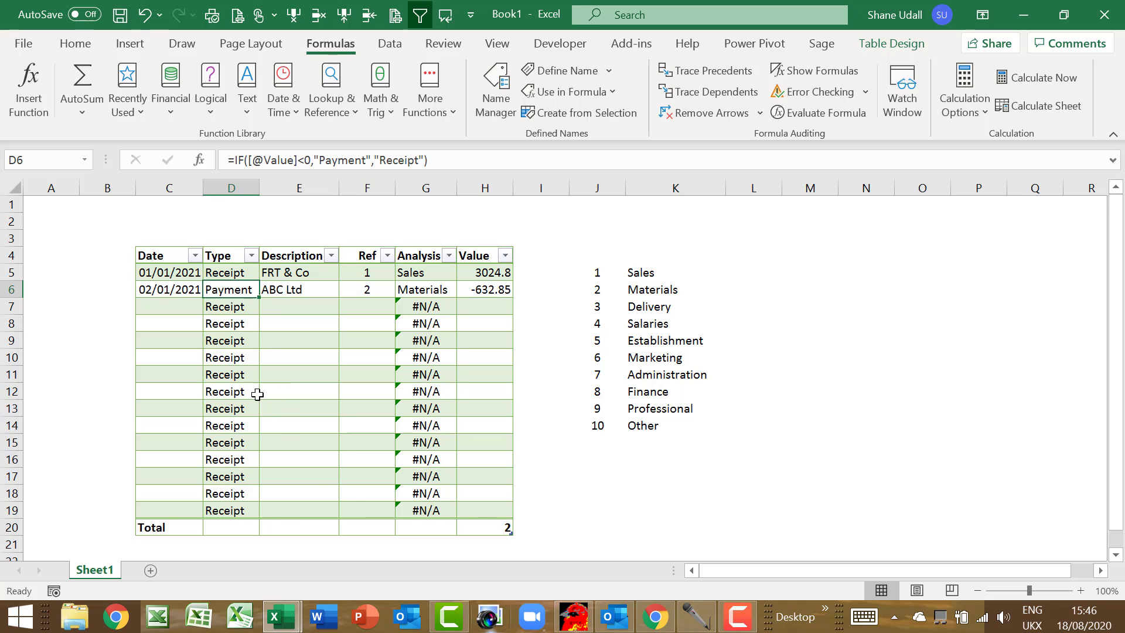
click(182, 308)
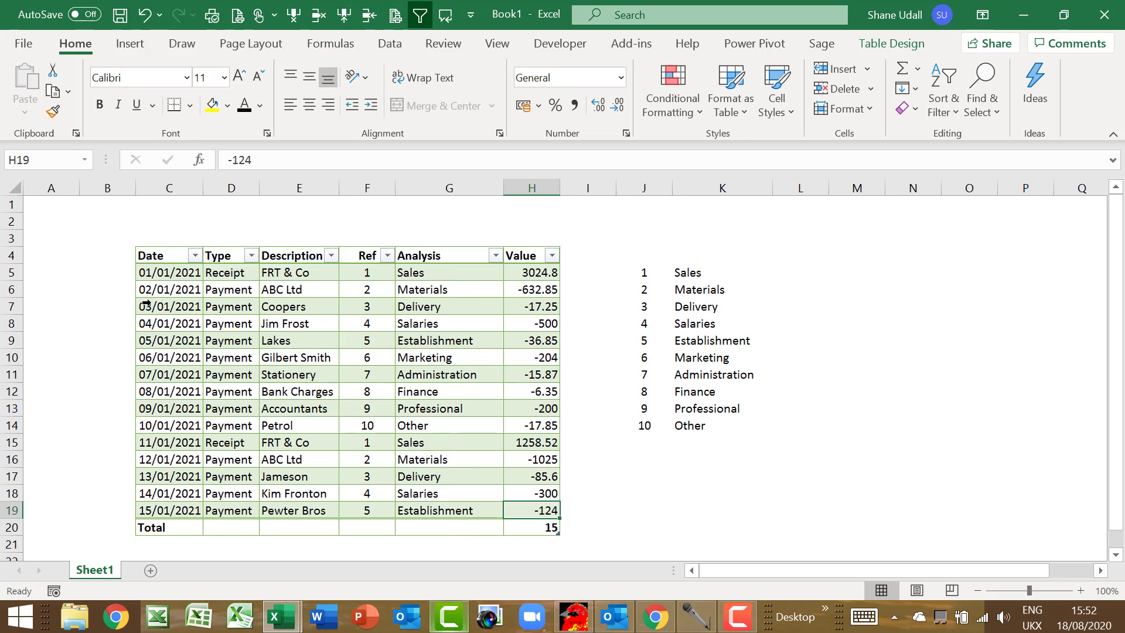
- Review the 15 filled entries in rows 7–19 by selecting them, then deselect
drag(147, 303, 377, 508)
click(545, 508)
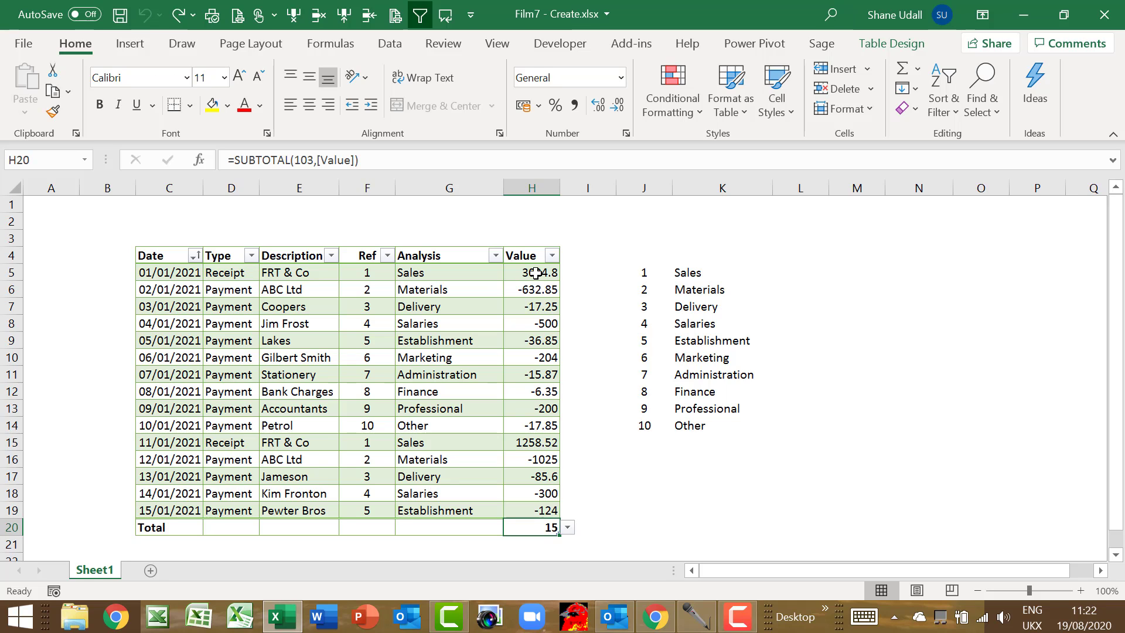
- Switch the Value total in H20 from a count to Sum, showing 1117.7
drag(535, 272, 533, 504)
click(535, 527)
click(569, 528)
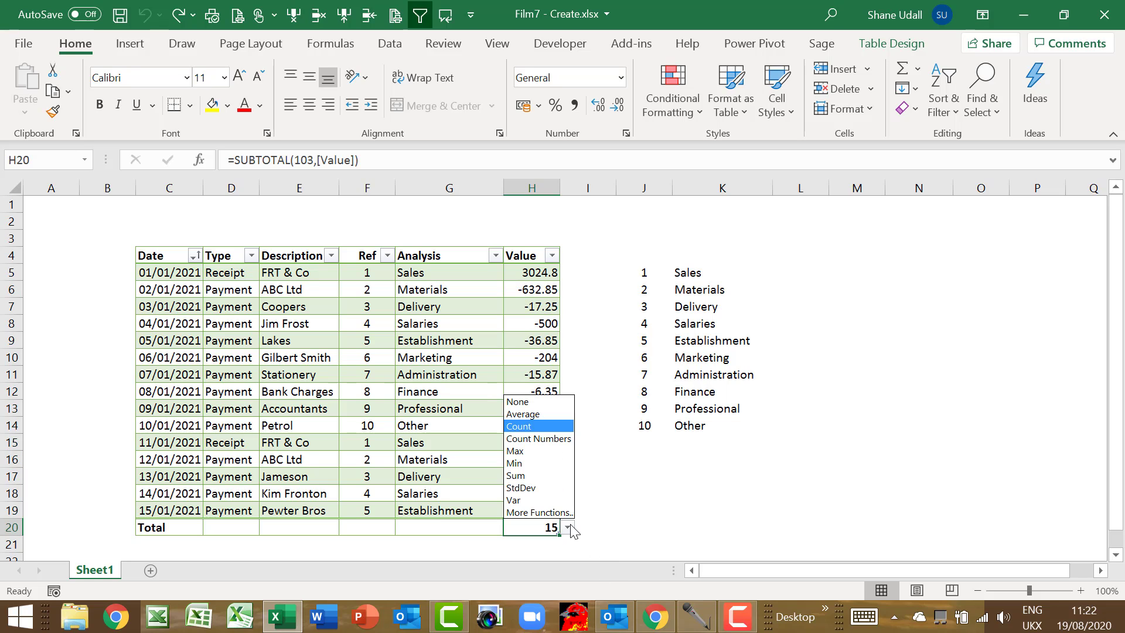
click(520, 476)
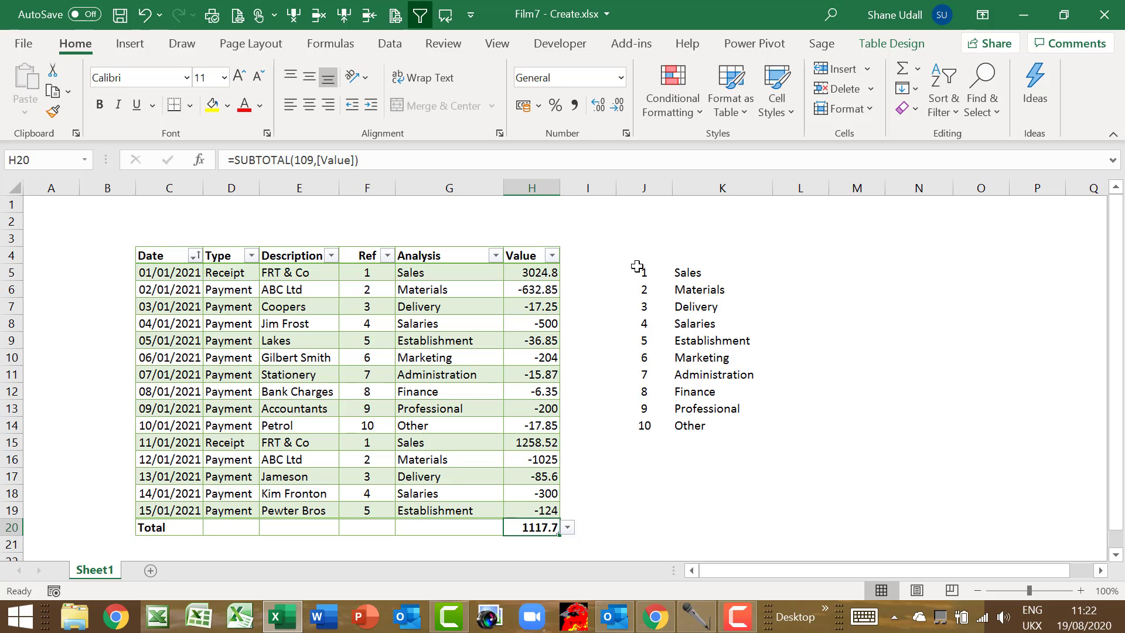
- Check the analysis list rows for code 1 Sales and code 2 Materials
drag(644, 271, 712, 277)
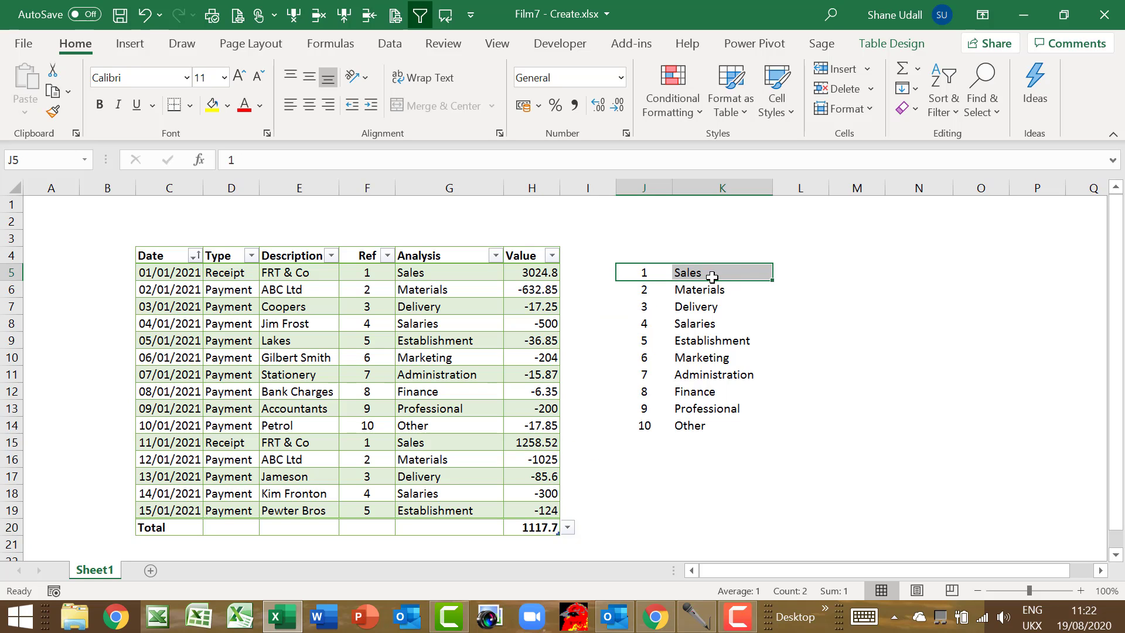
click(790, 274)
drag(643, 289, 696, 291)
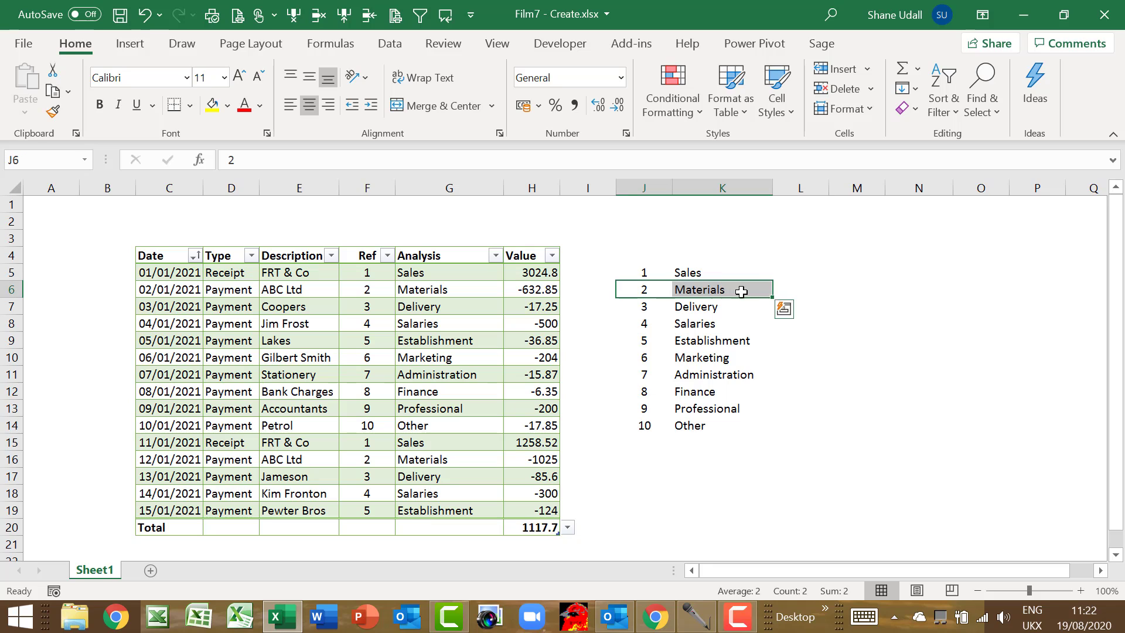
click(794, 289)
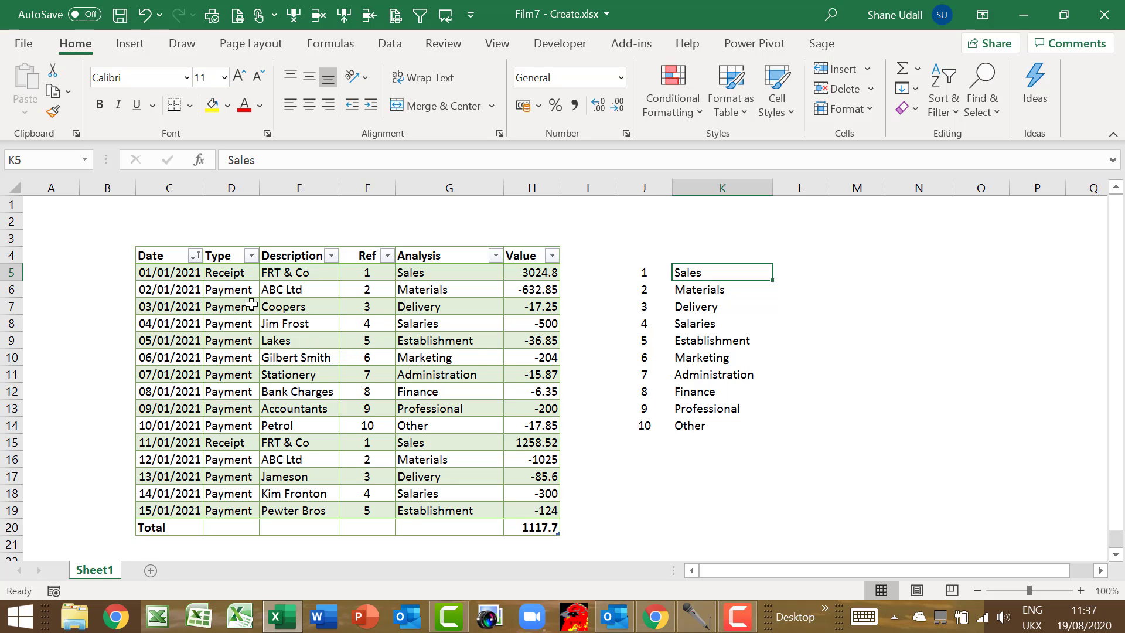
- Inspect the cash book table's Date, Type and Value column entries
drag(170, 256, 514, 527)
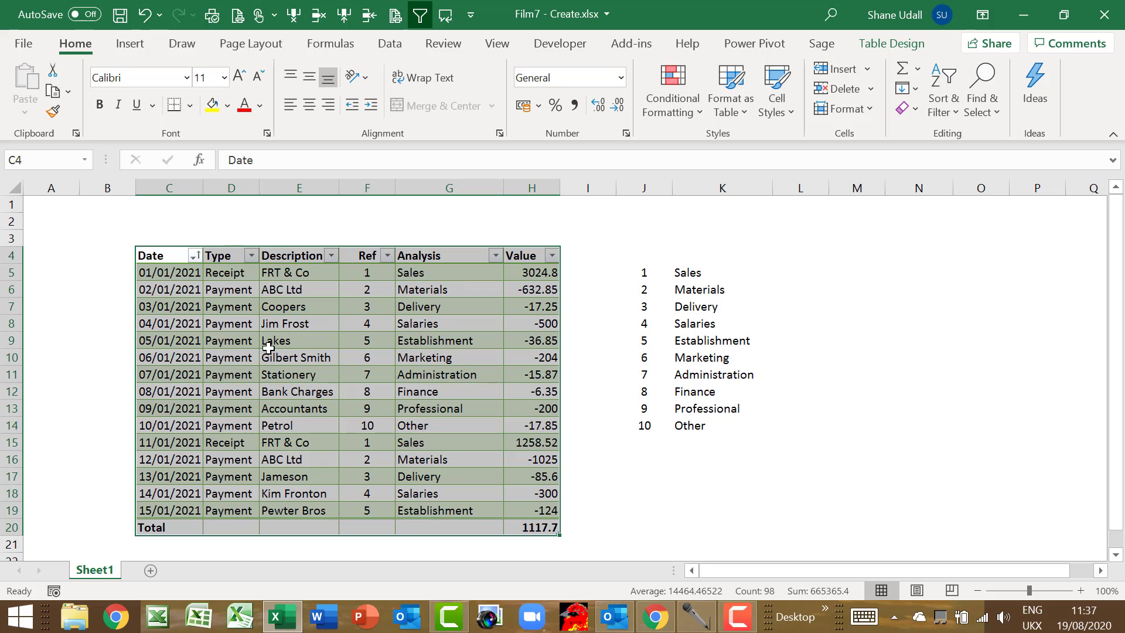
mouse_move(467, 508)
click(303, 426)
drag(173, 258, 169, 508)
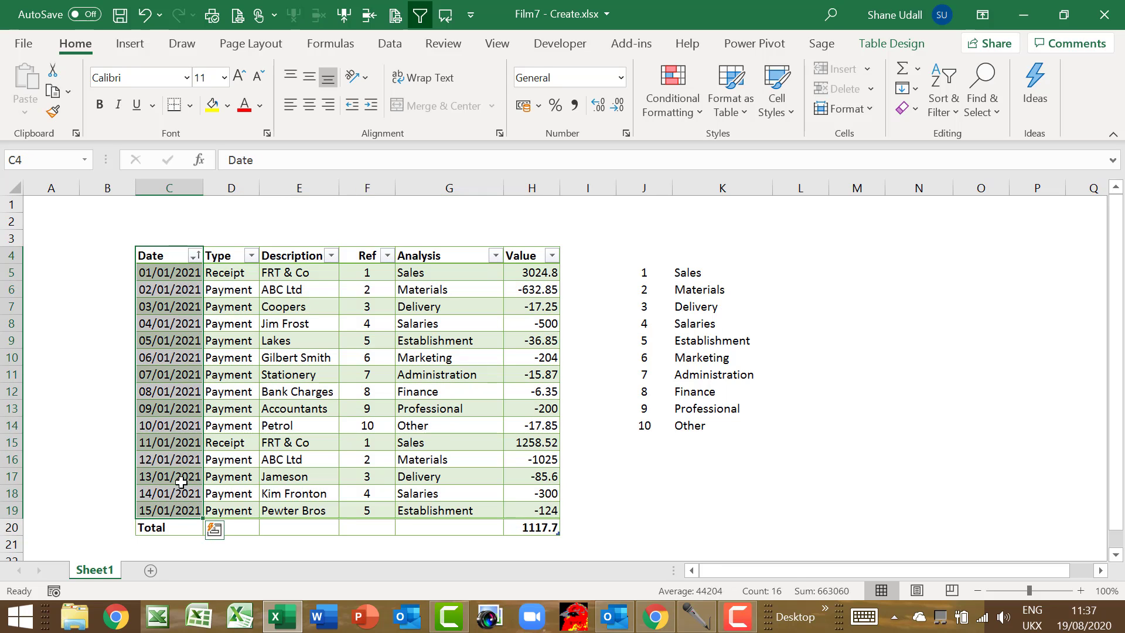
drag(238, 258, 228, 509)
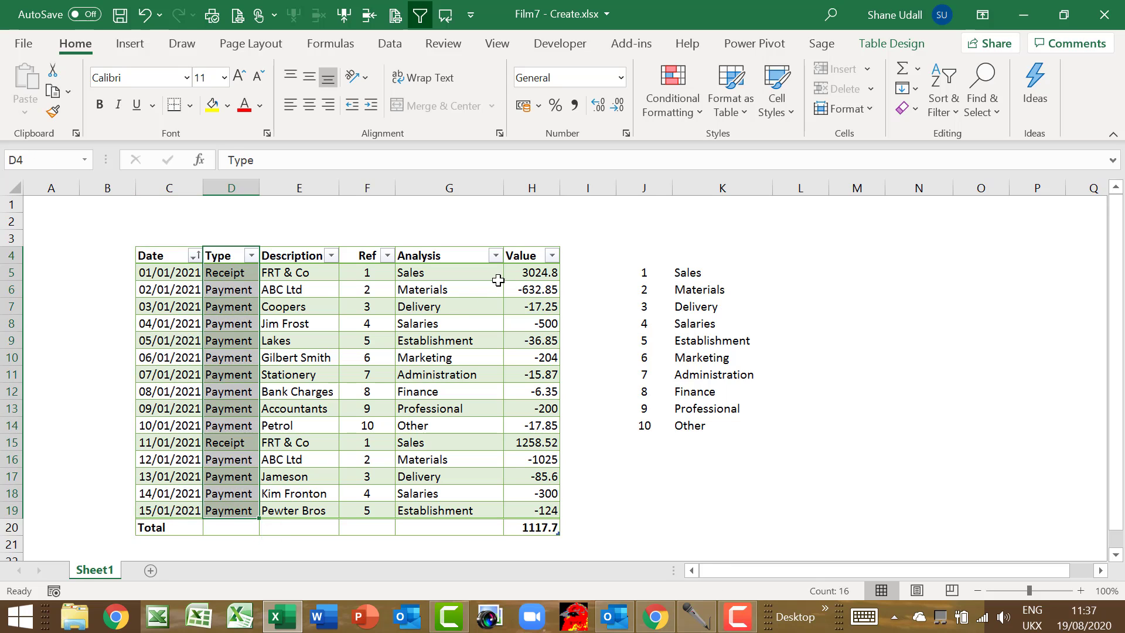
drag(507, 274, 508, 513)
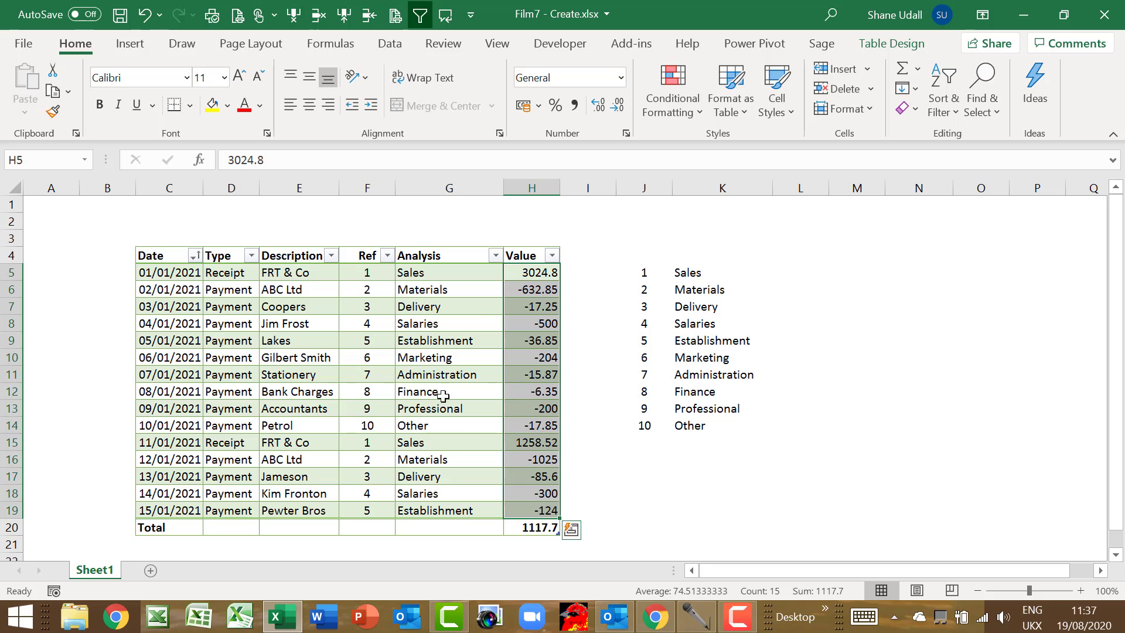
- Enter 6 in cell H3 above the Value header
click(177, 239)
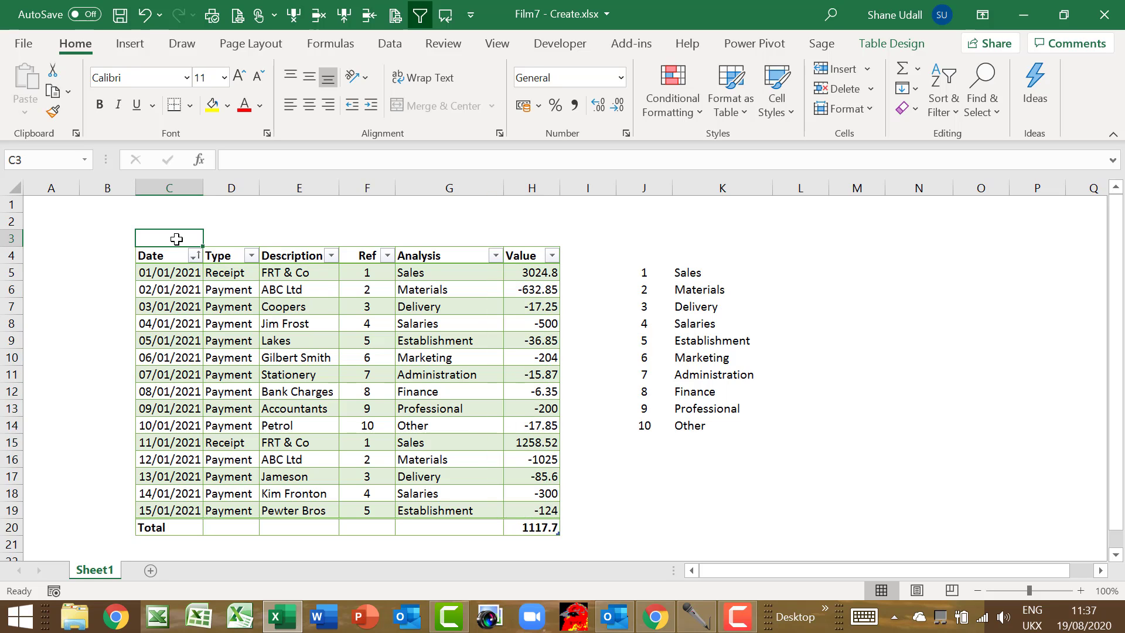
click(235, 238)
click(295, 236)
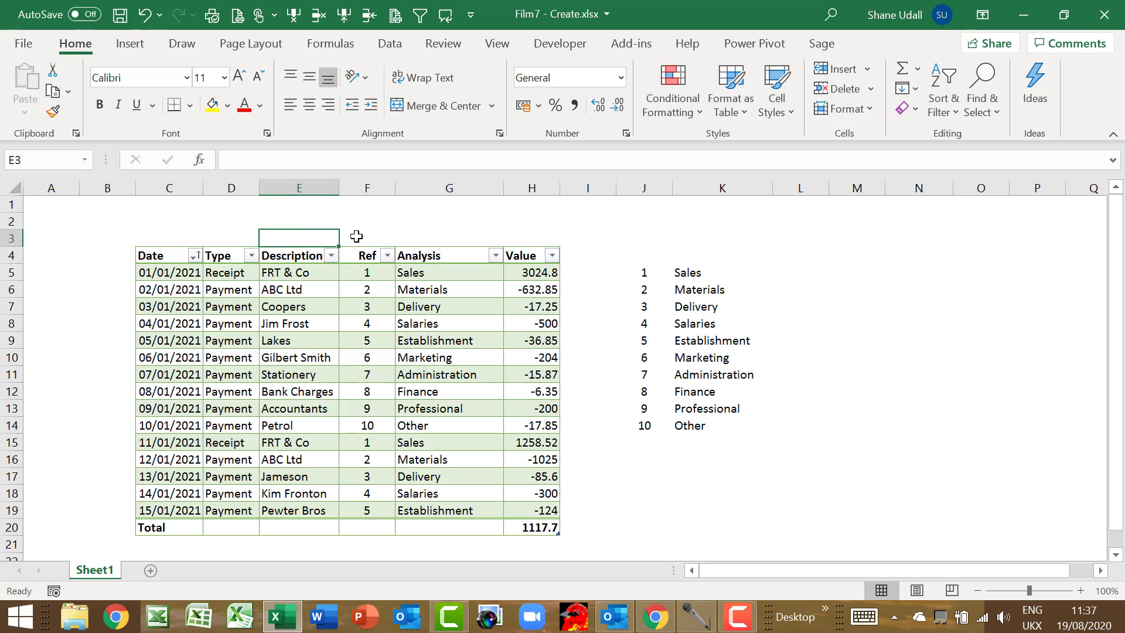
click(359, 236)
click(424, 240)
click(508, 236)
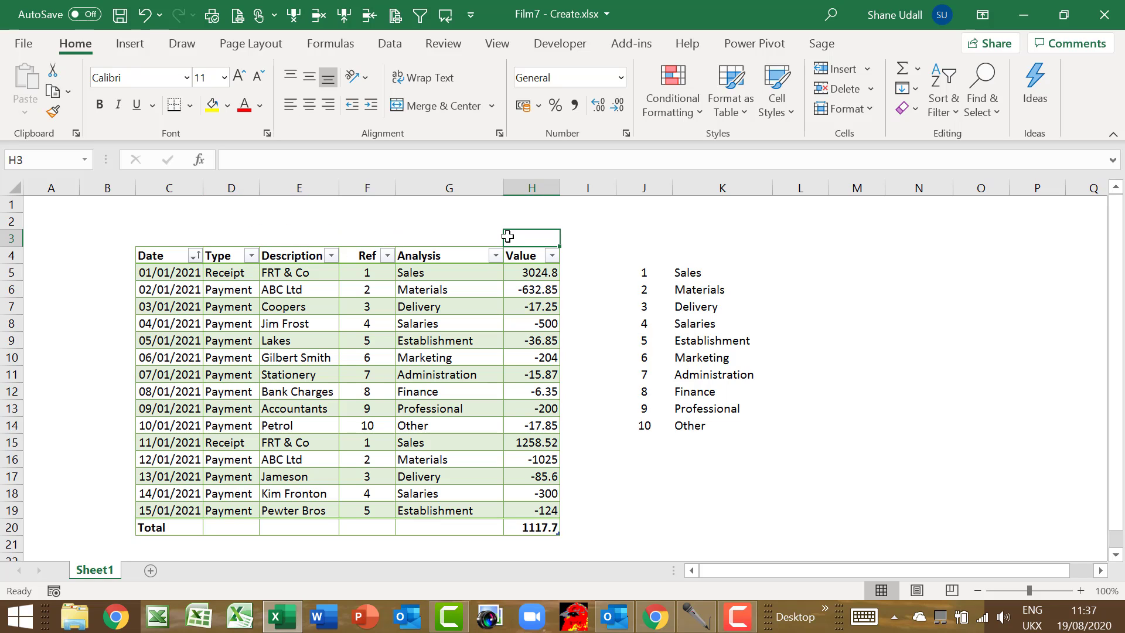
text(6)
key(Return)
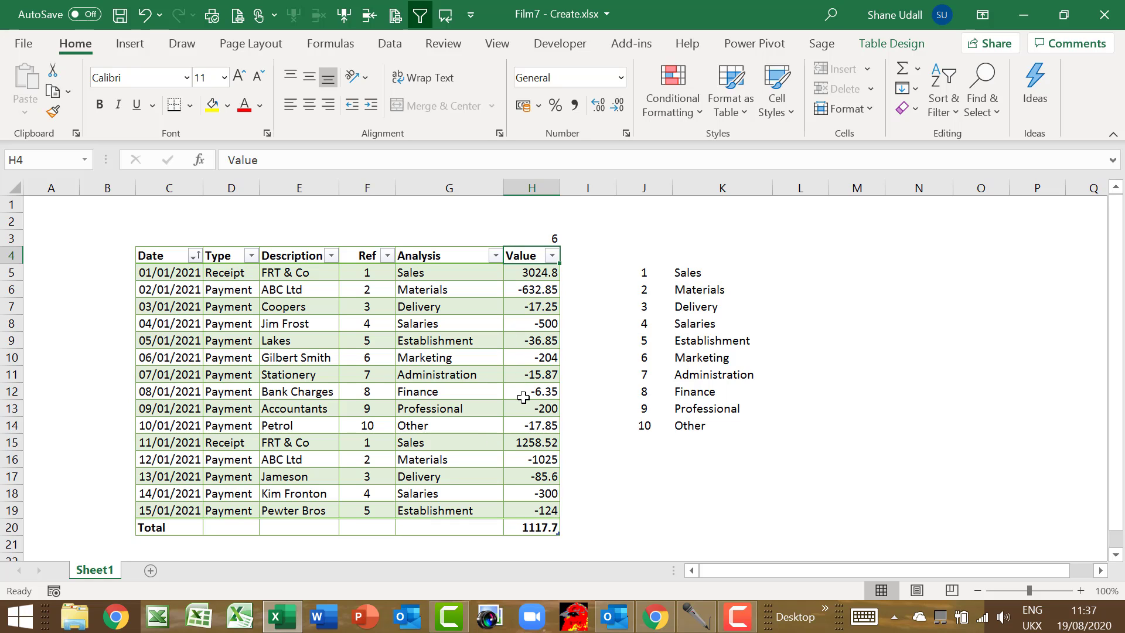
- Compare code 1 in the analysis list with the Ref column entries
click(647, 274)
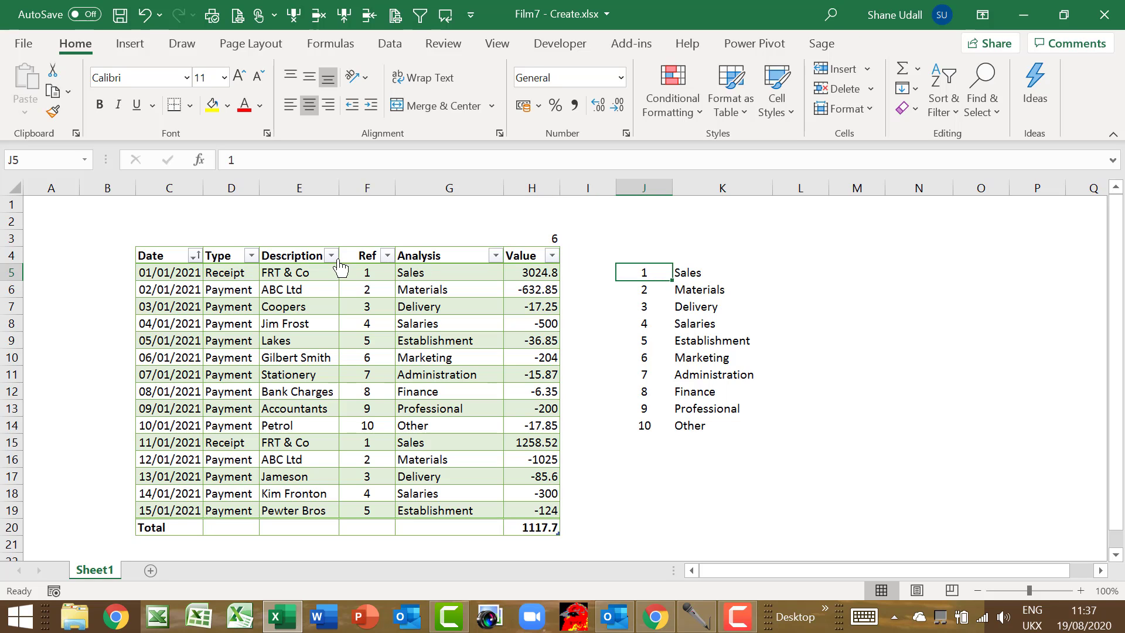
drag(361, 256, 358, 516)
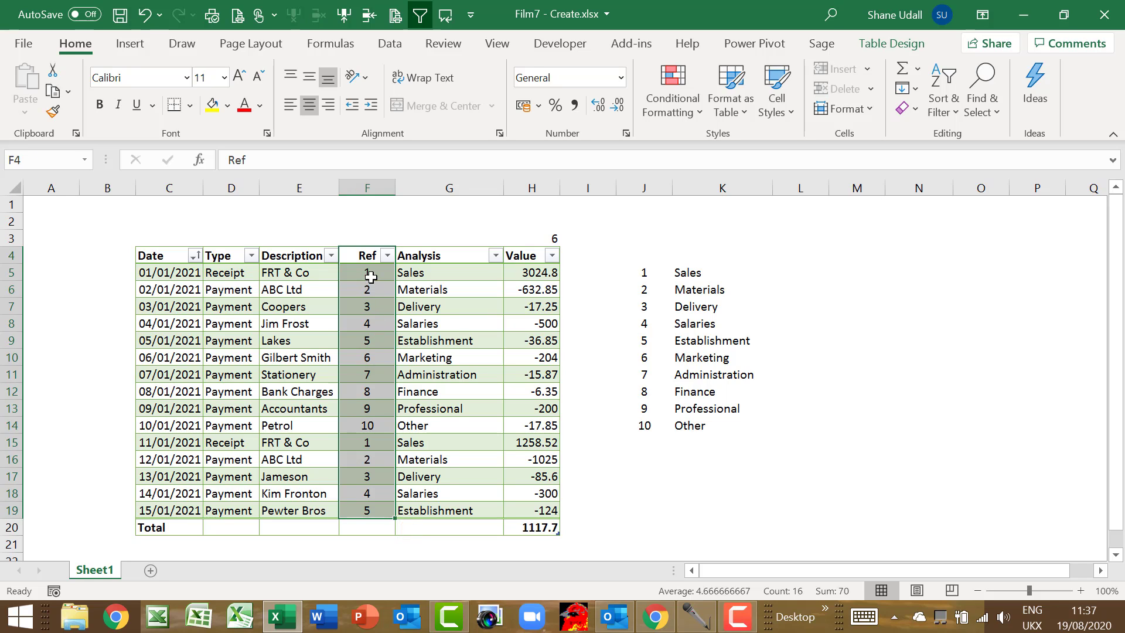
click(371, 277)
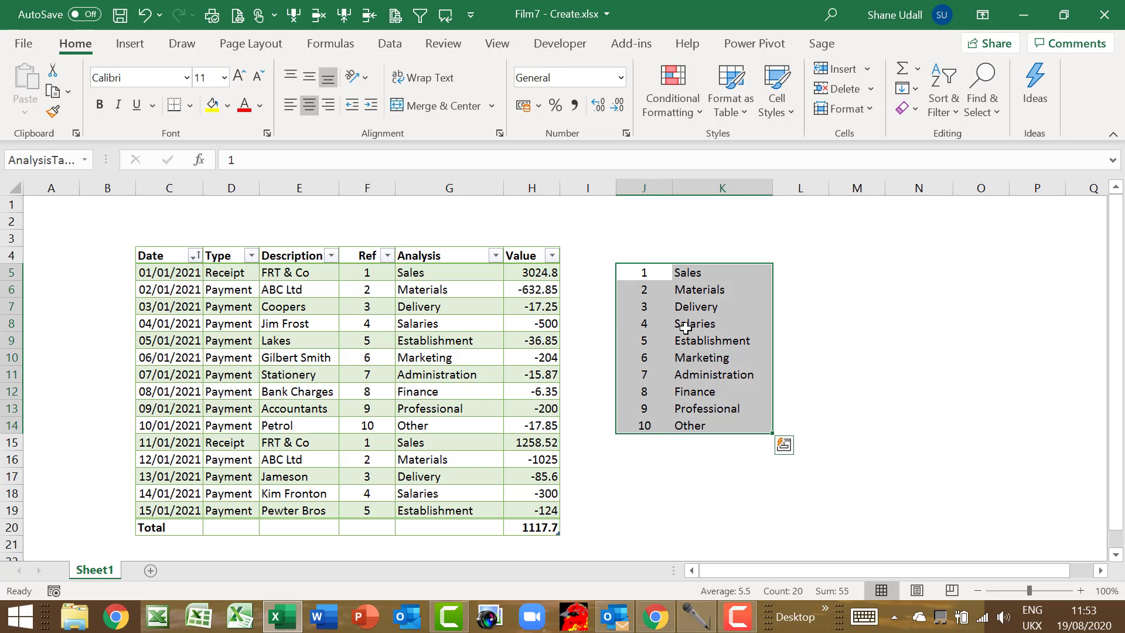
- Put the DSUM criteria heading Ref in N1 and the value 1 in N2
click(651, 274)
click(649, 289)
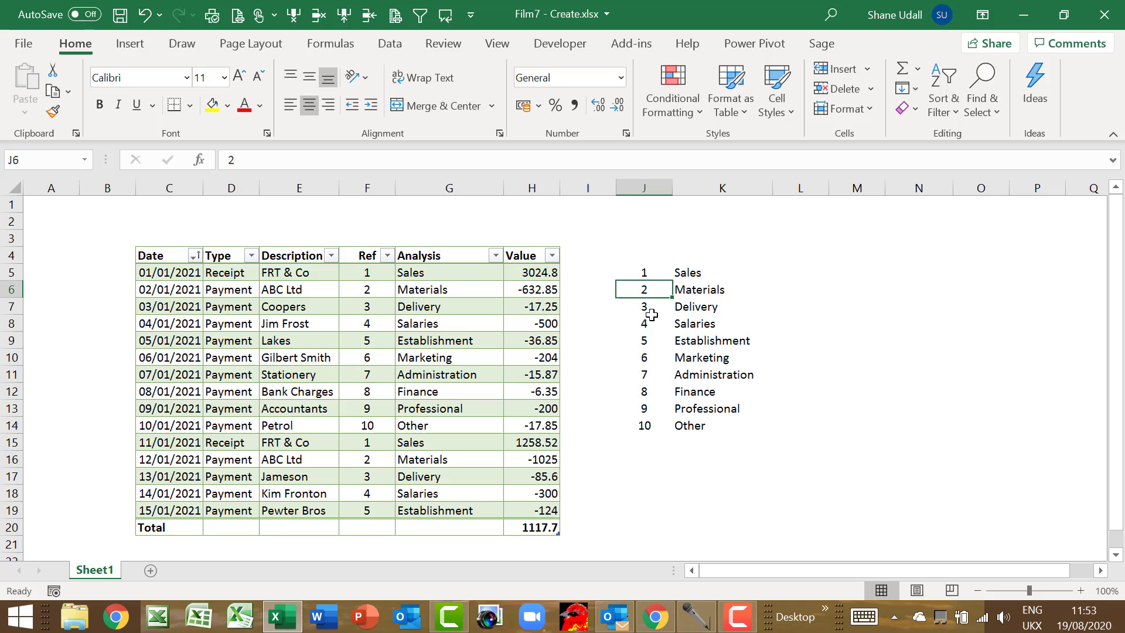
click(929, 205)
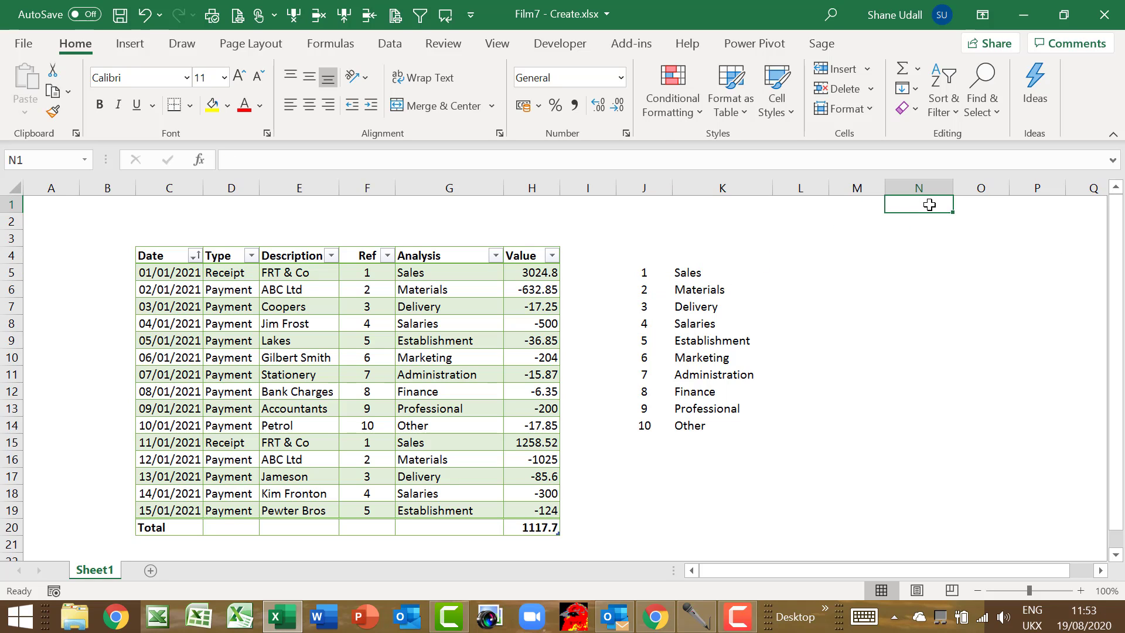
text(Ref)
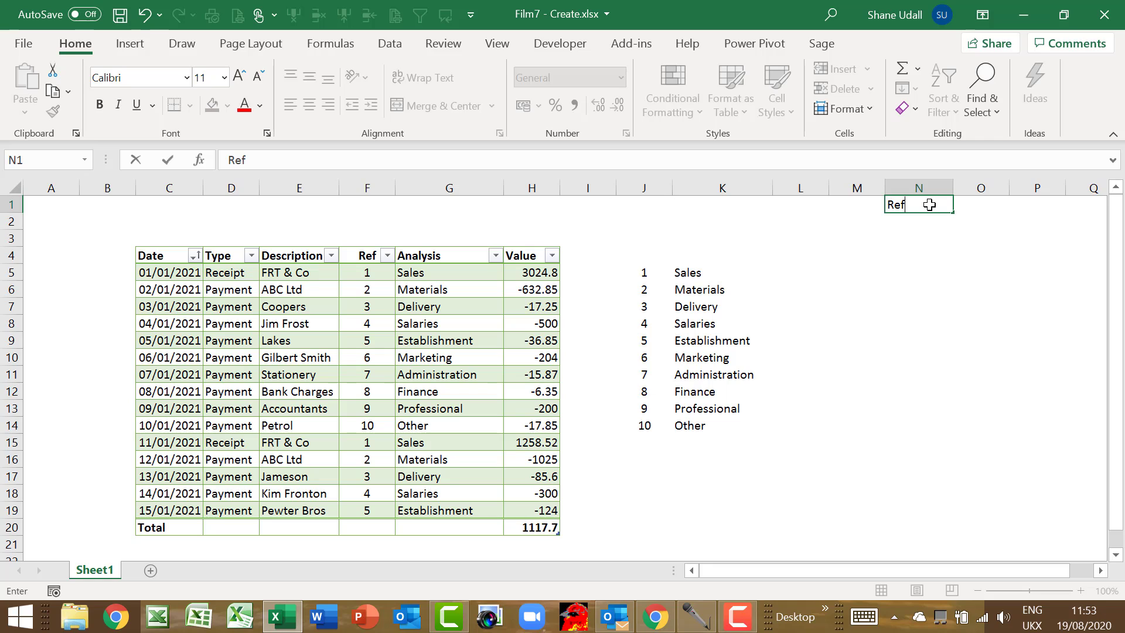
key(Return)
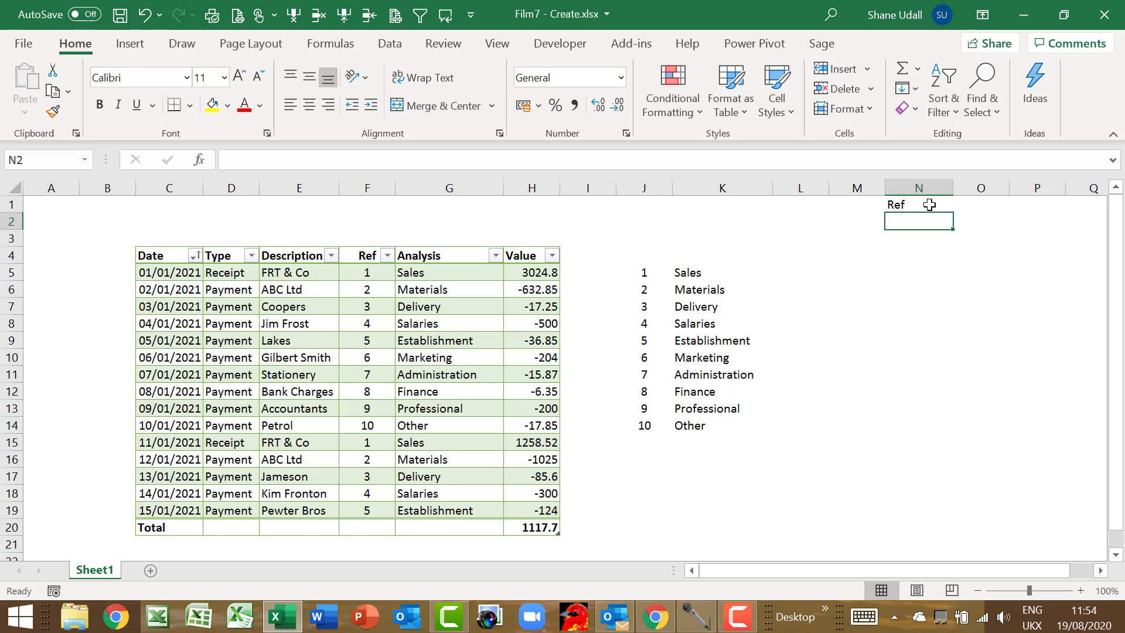
text(1)
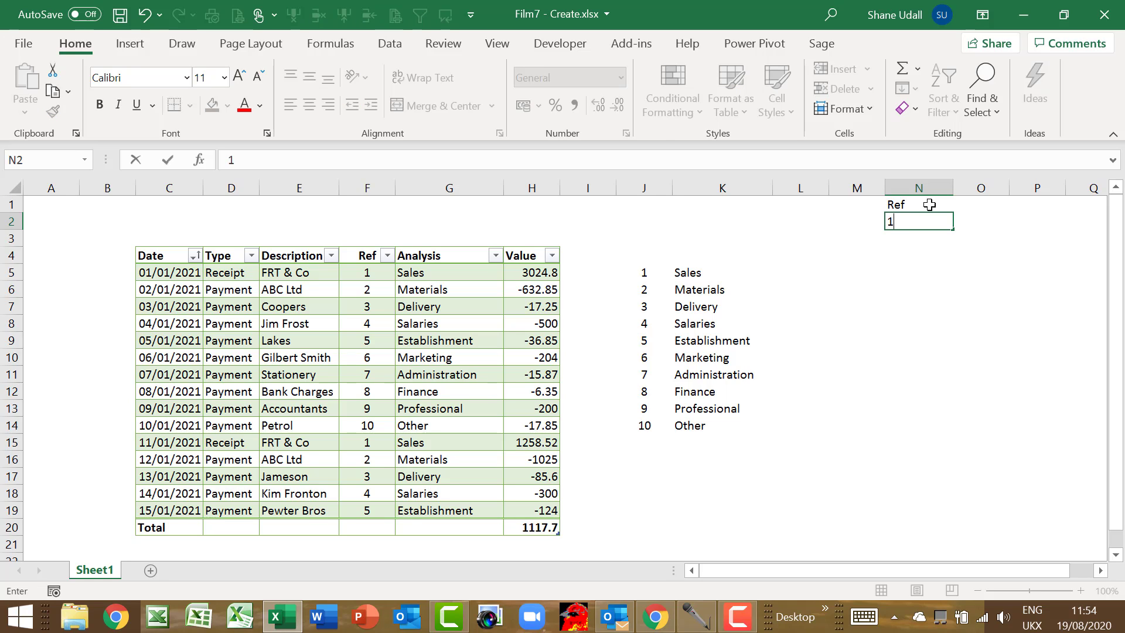
key(Return)
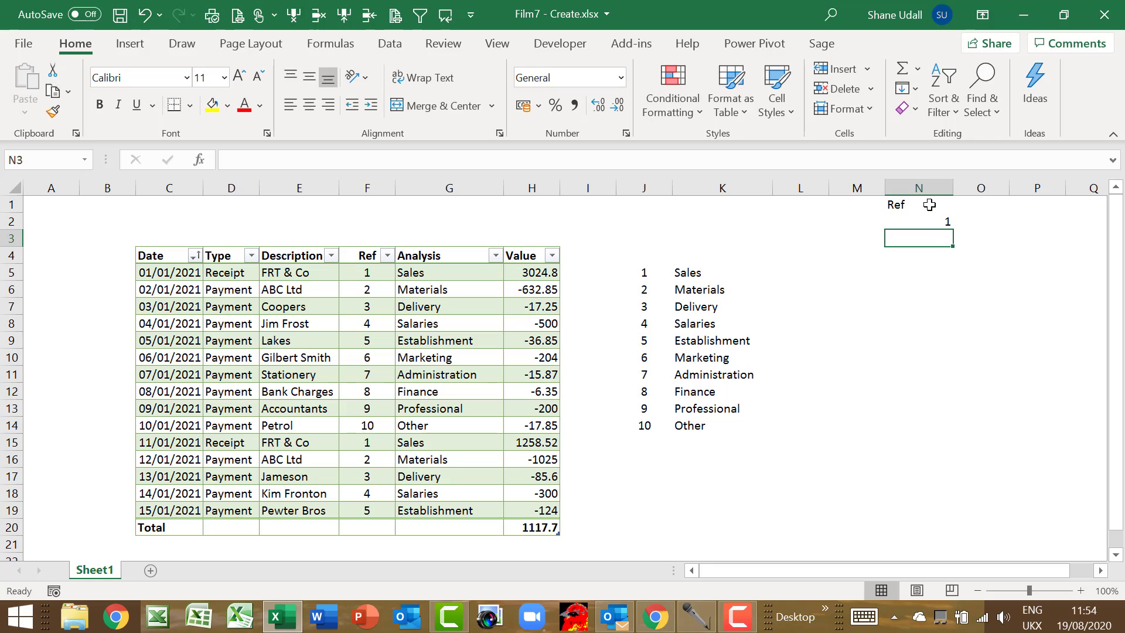
- In L5, enter a DSUM over the cash book table, field 6, with criteria N1:N2
click(799, 274)
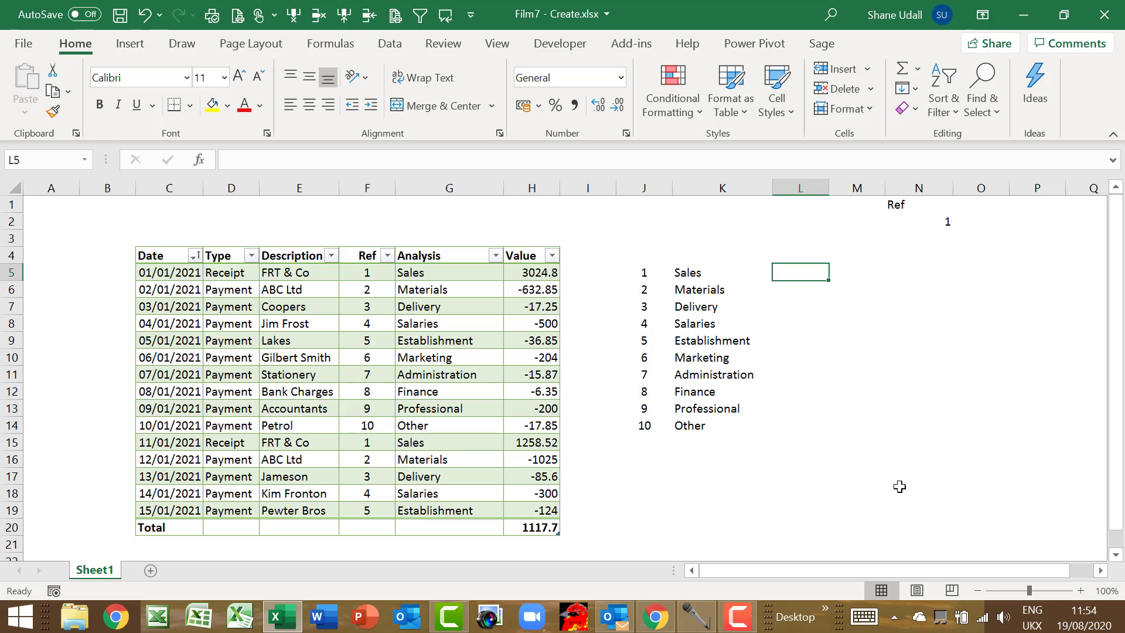
text(=d)
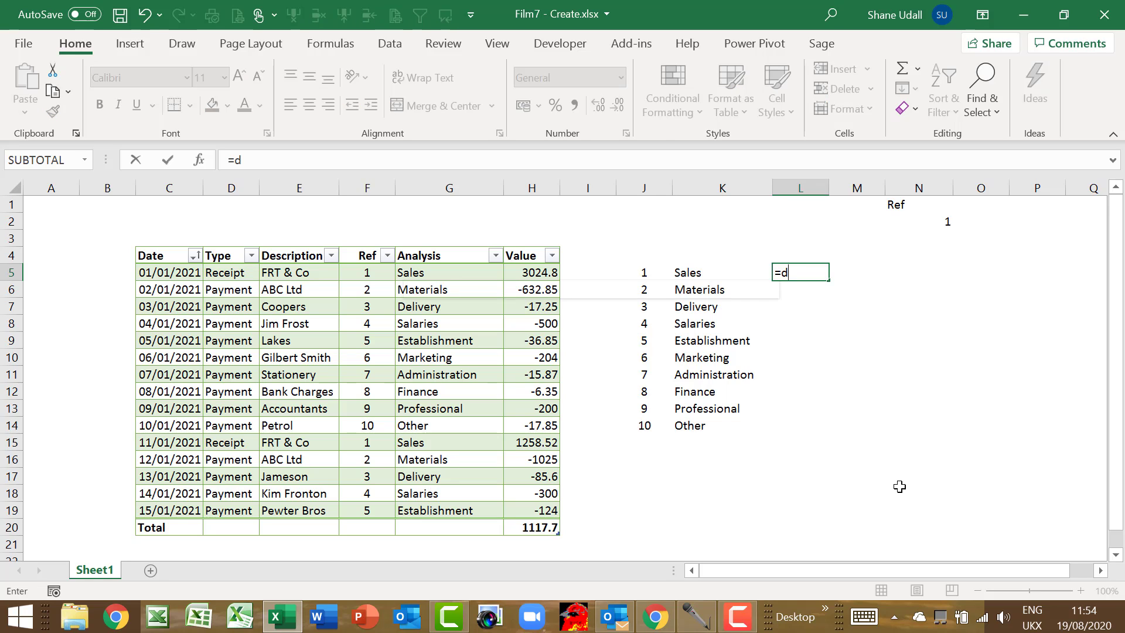
text(sum()
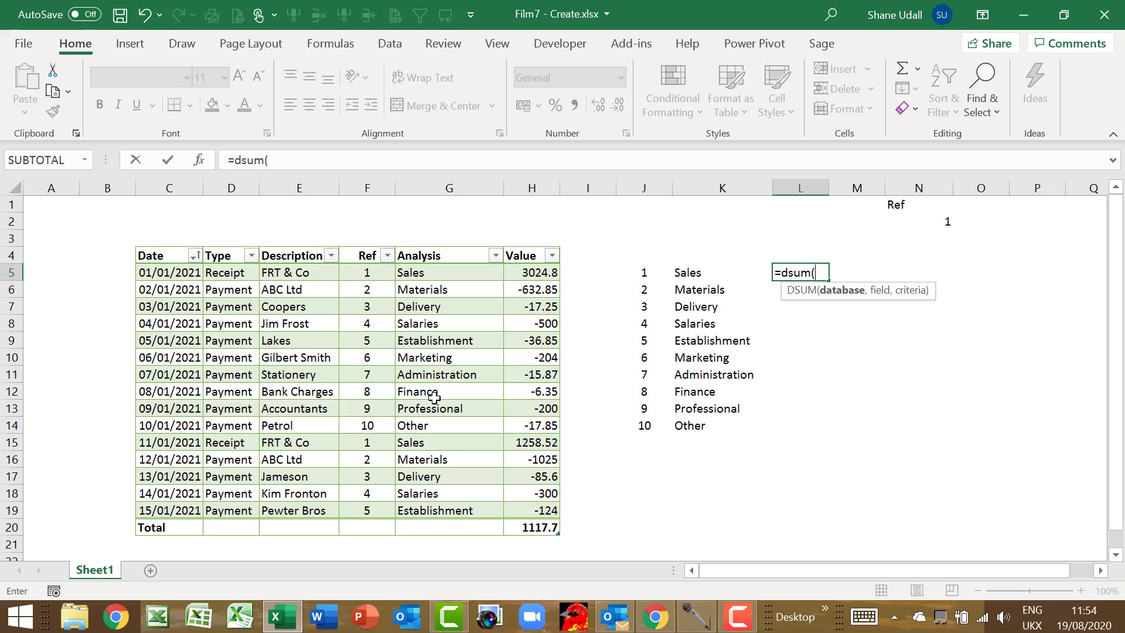
drag(166, 258, 523, 521)
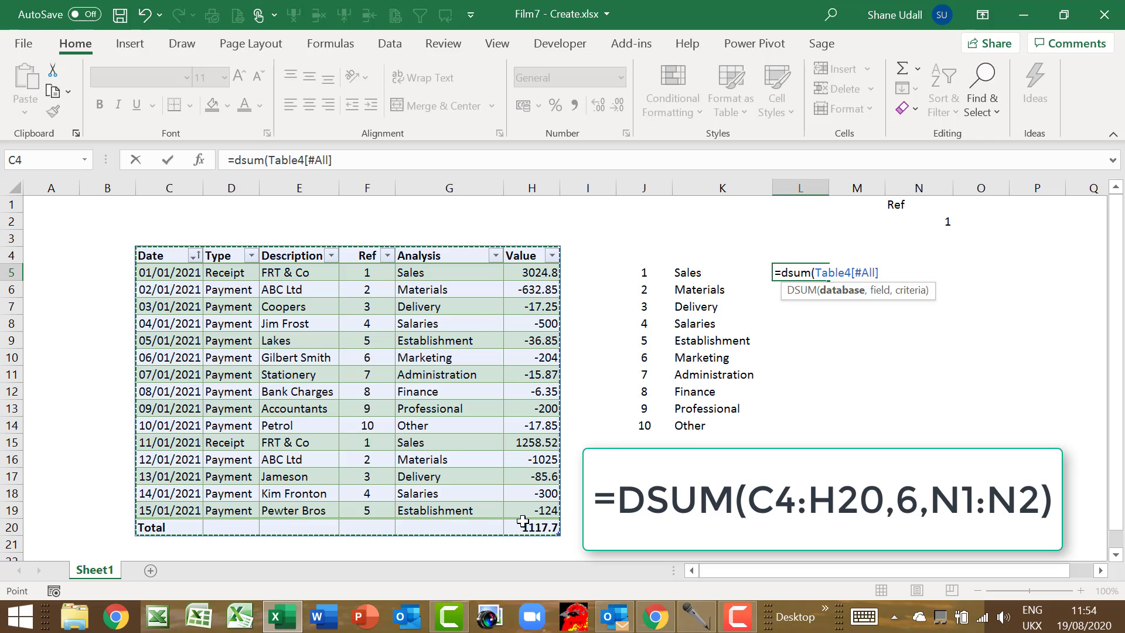
text(,6)
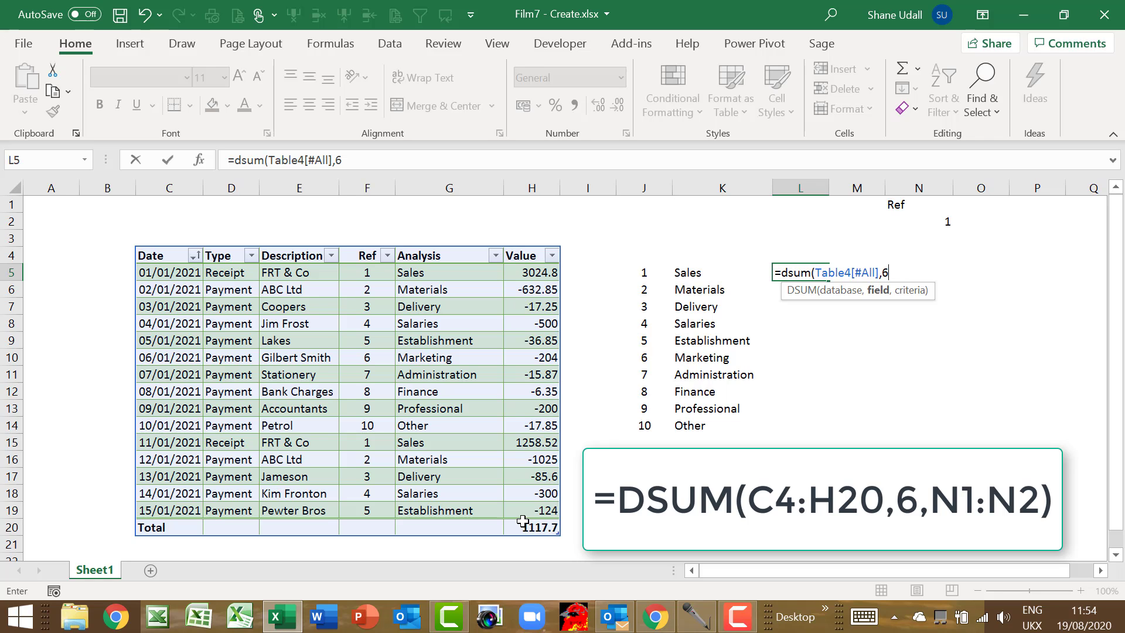
text(,)
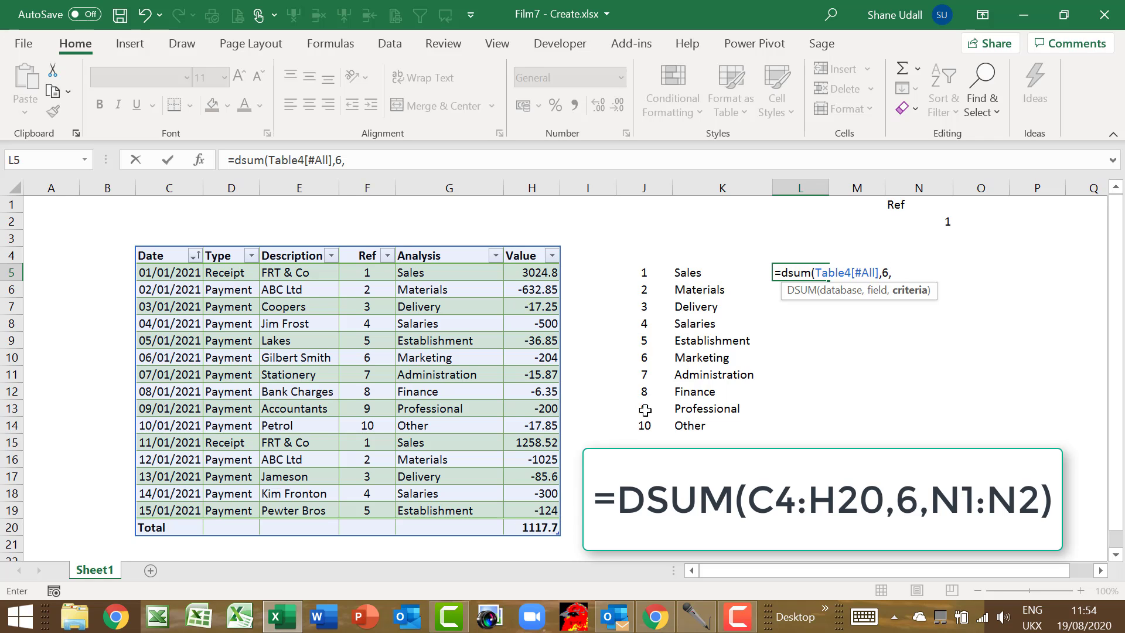
drag(911, 208, 912, 220)
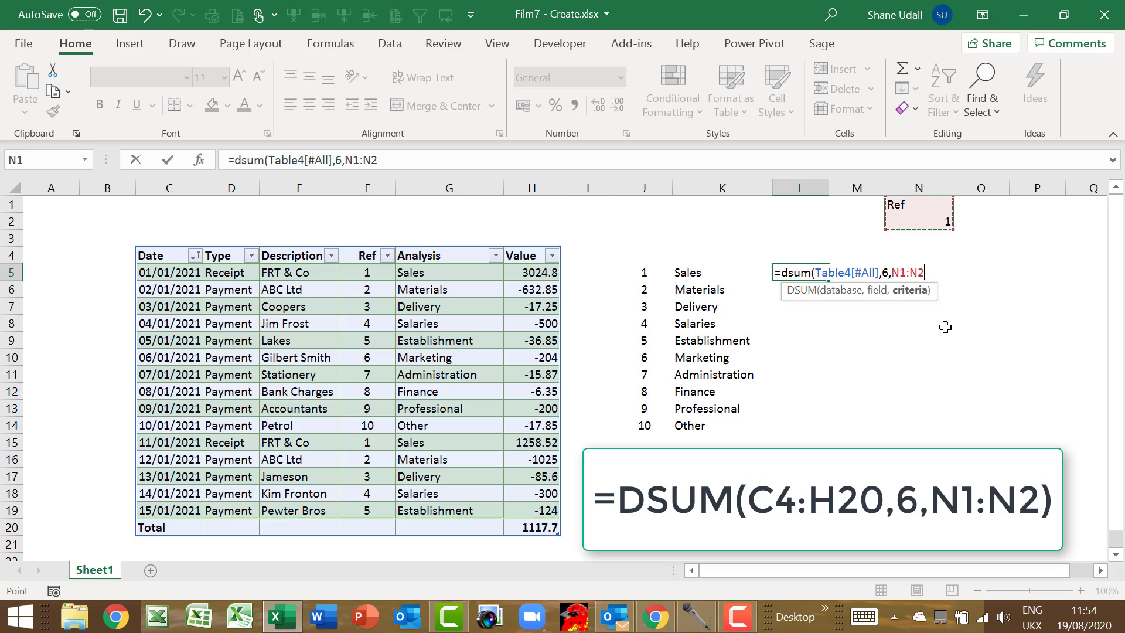
text())
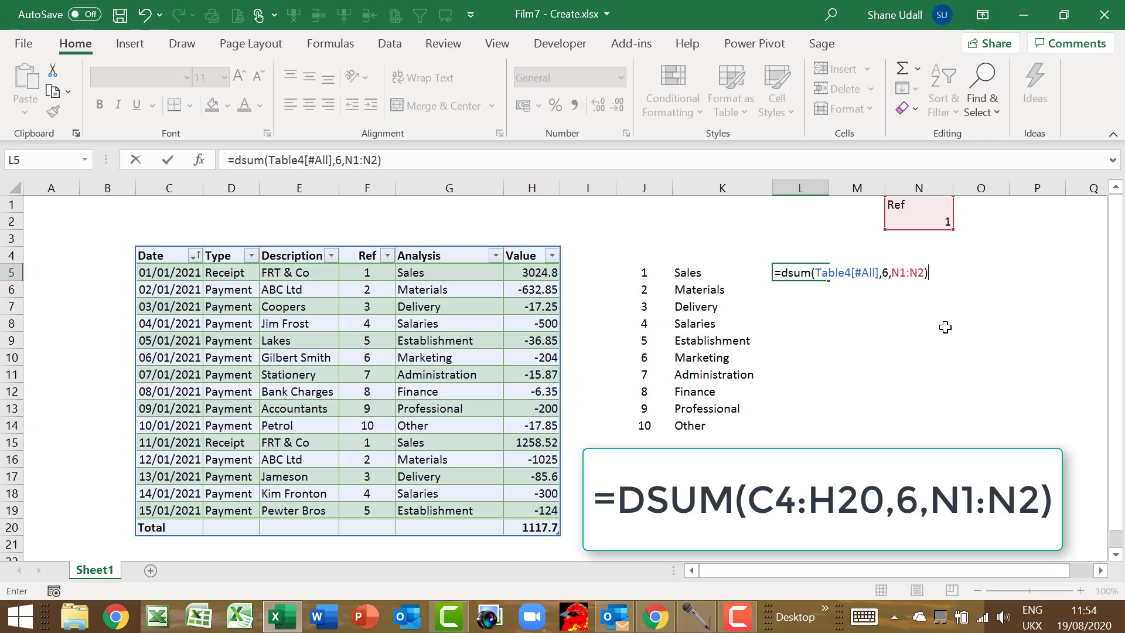
key(Return)
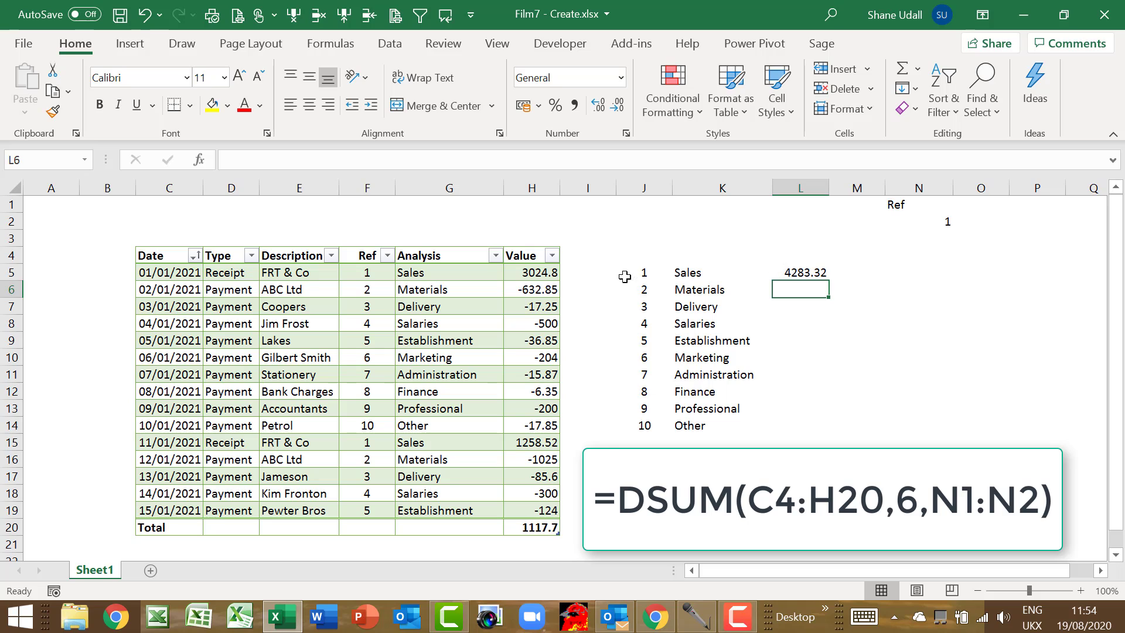
- Verify L5's 4283.32 against the Sales values 3024.8 and 1258.52 and their Ref code
click(784, 272)
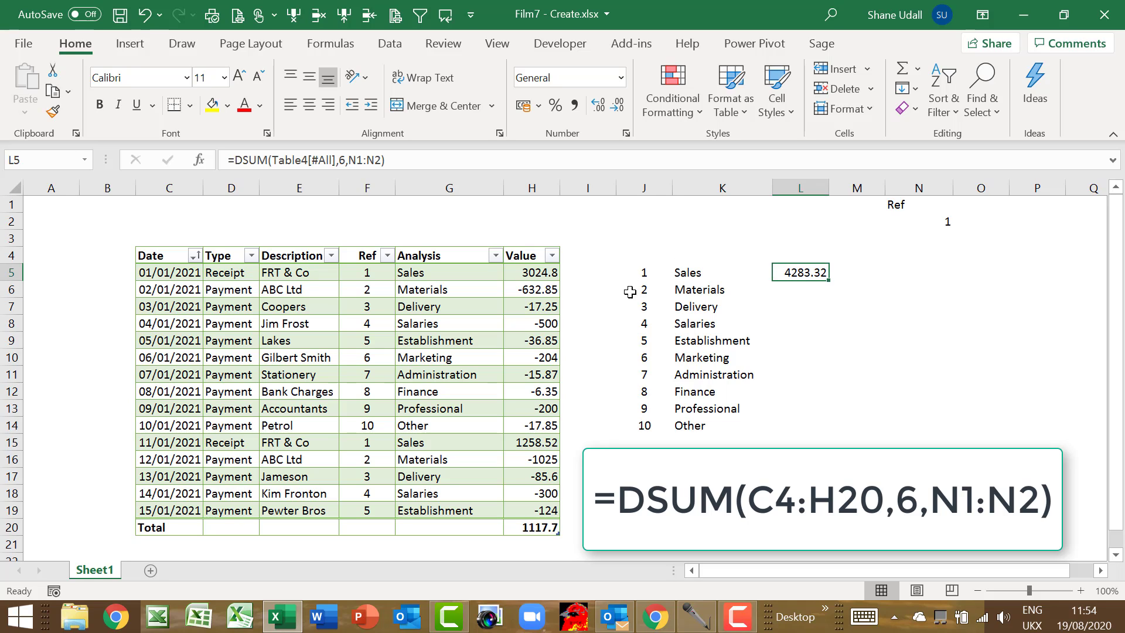
click(547, 271)
click(538, 441)
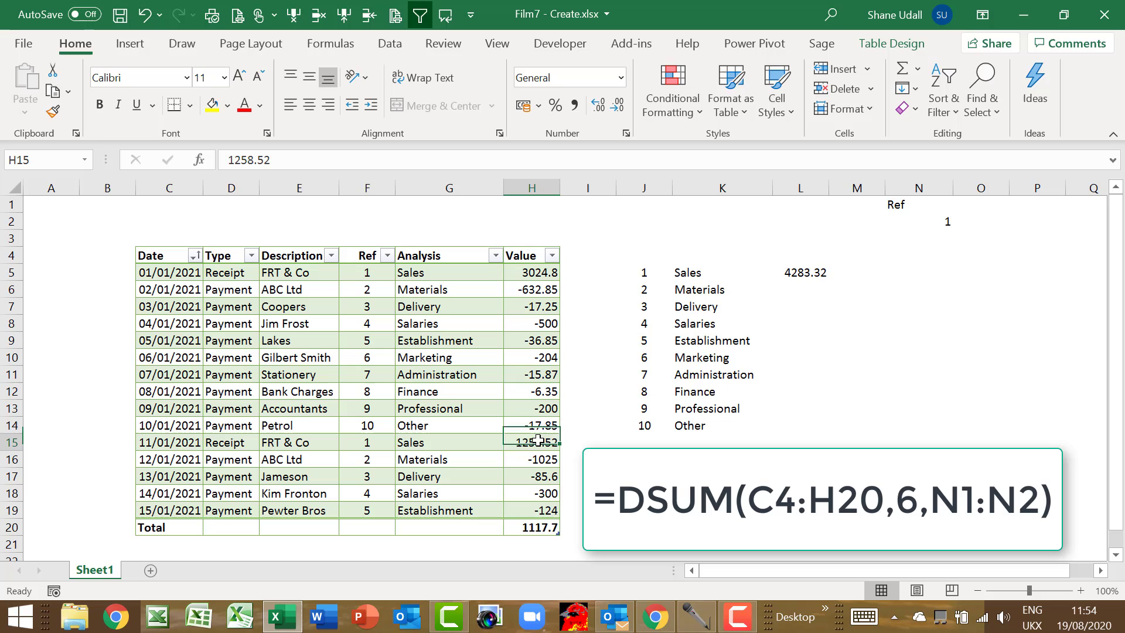
click(391, 440)
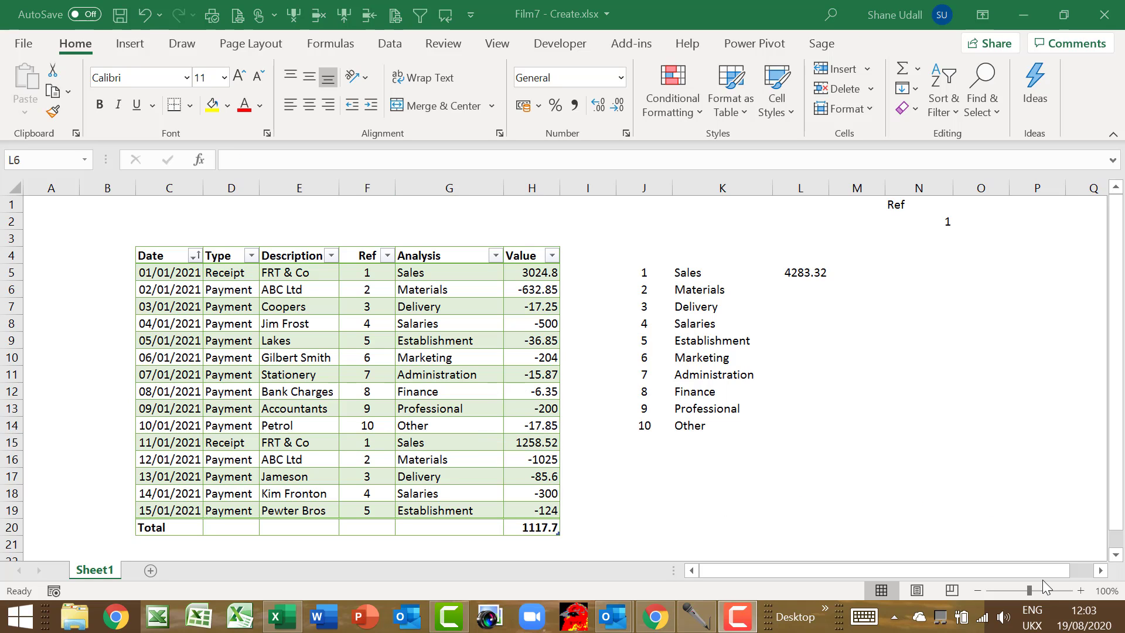
- Add a second criteria block in O1:O2 with heading Ref and value 2
click(810, 289)
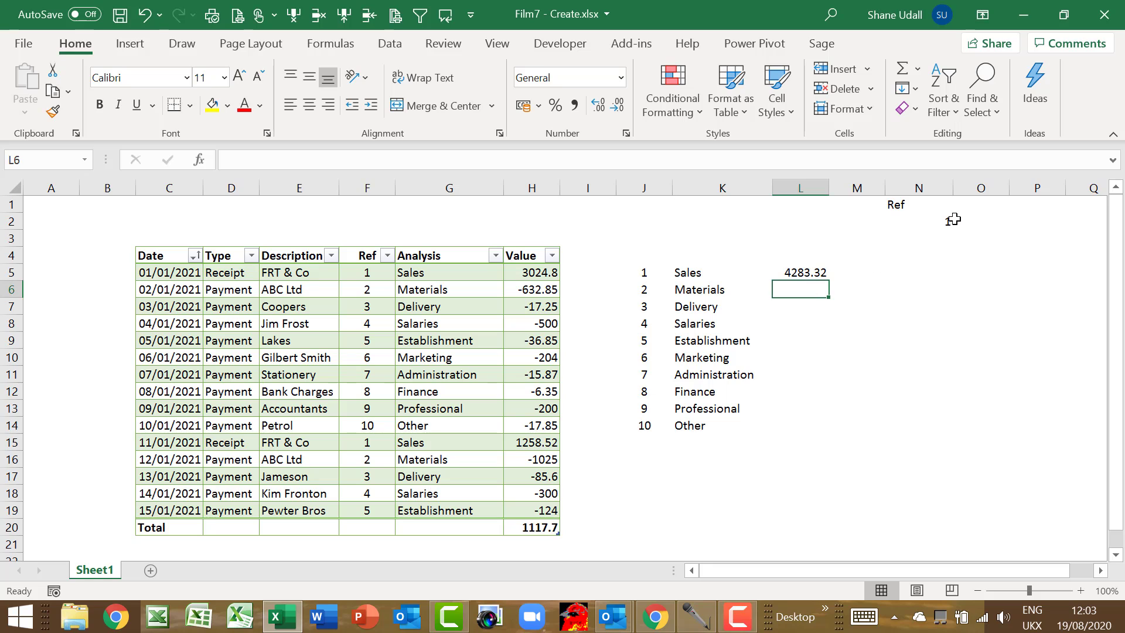
click(967, 211)
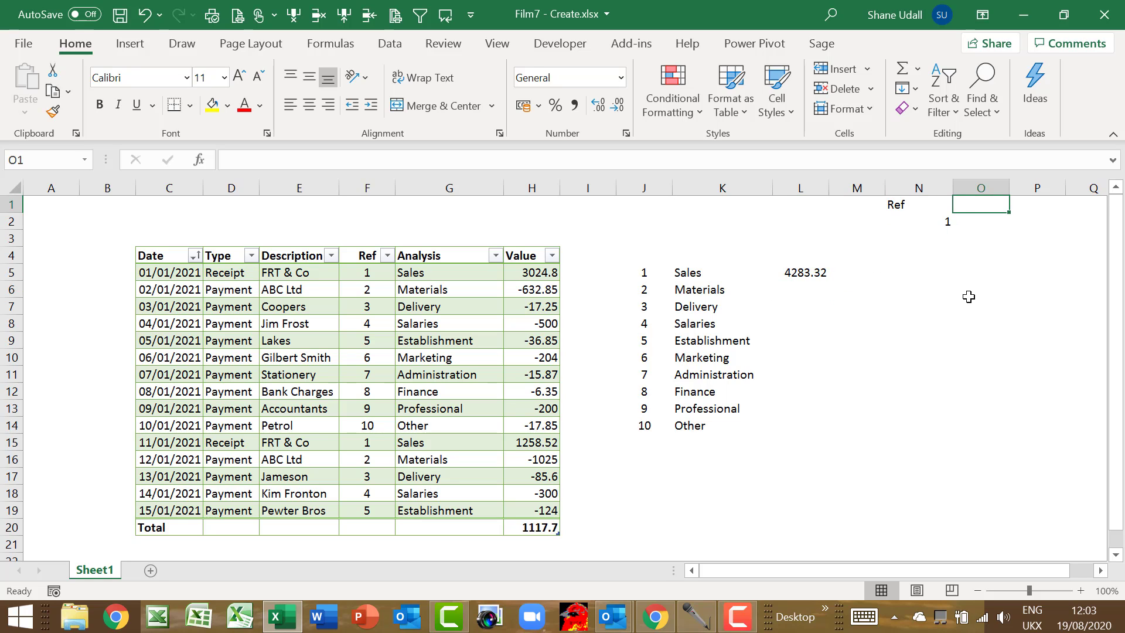
text(Ref)
key(Return)
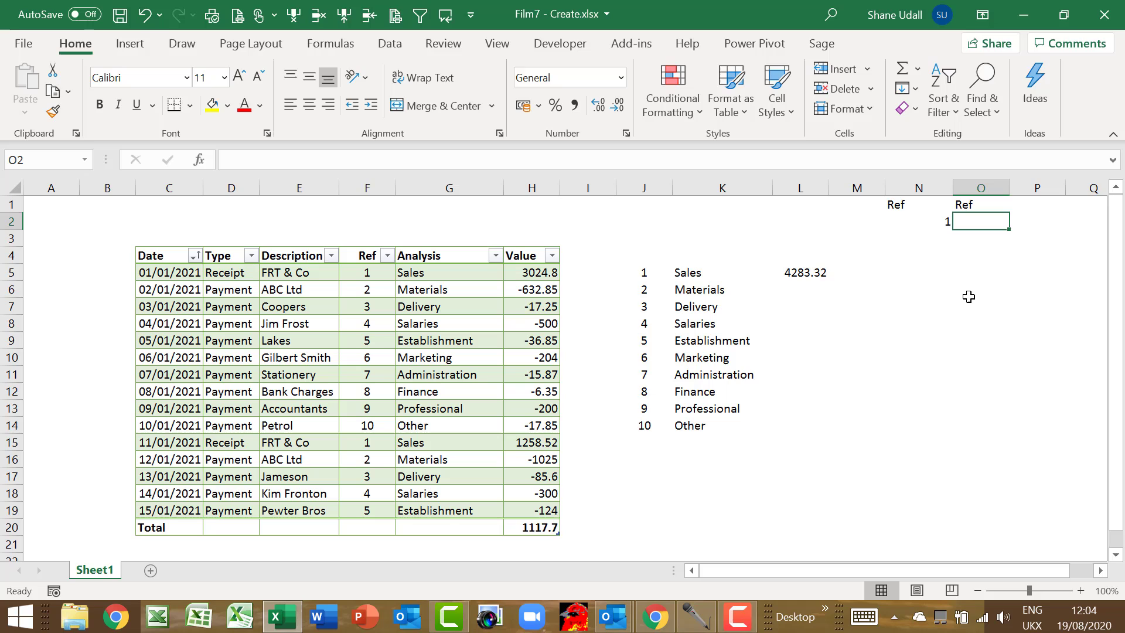
text(2)
key(Return)
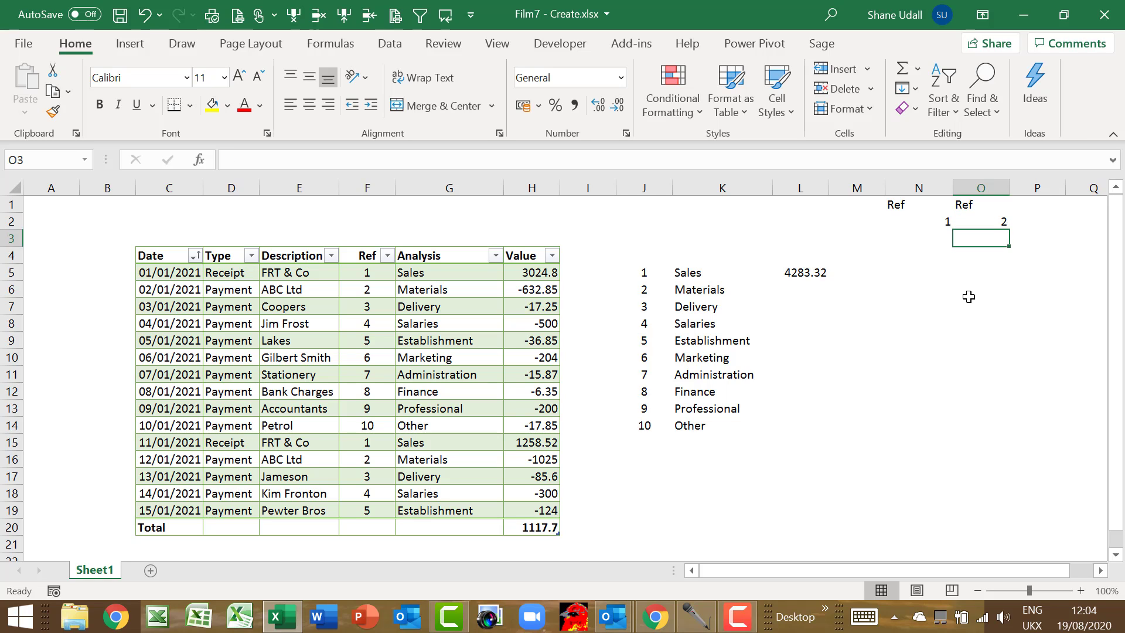
- In L6, enter the Materials DSUM over the table, field 6, with criteria O1:O2
click(817, 291)
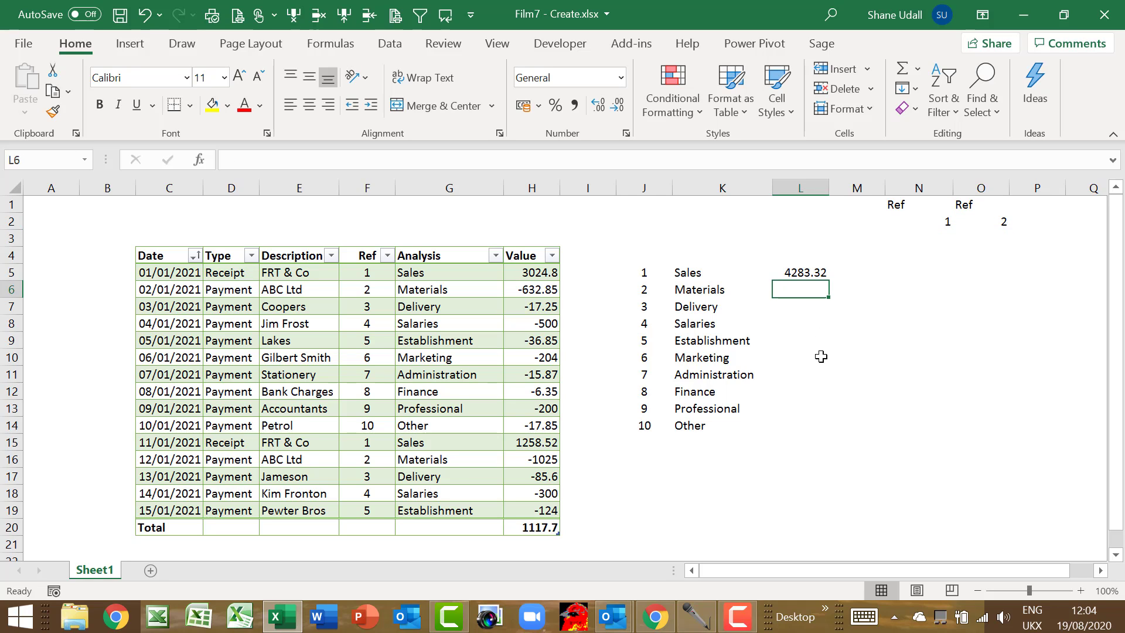
text(=)
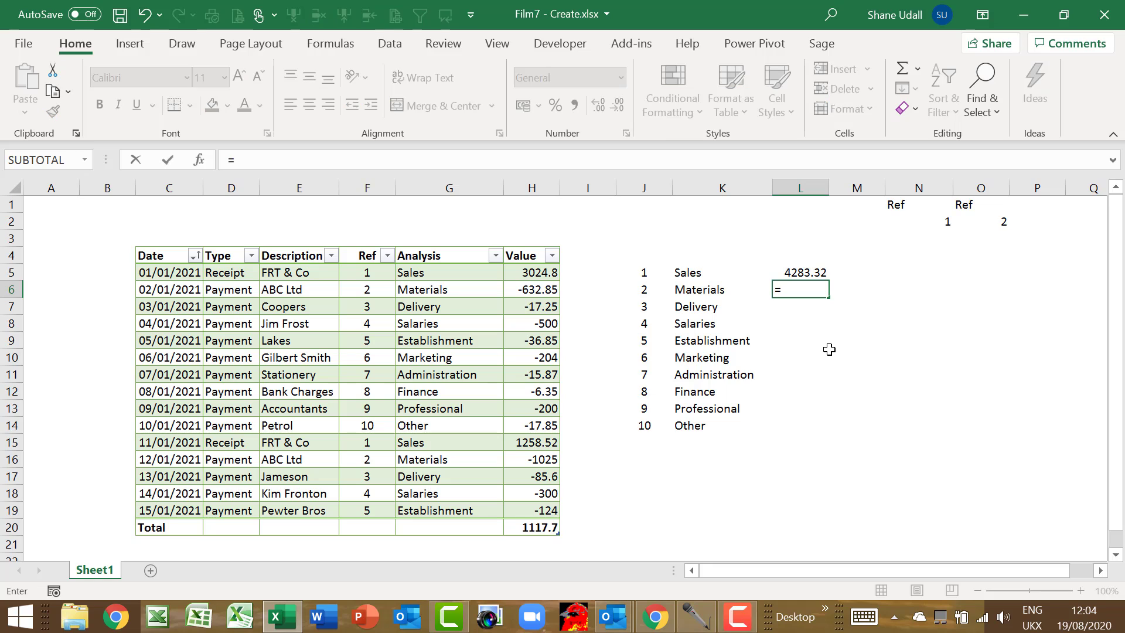
text(dsum()
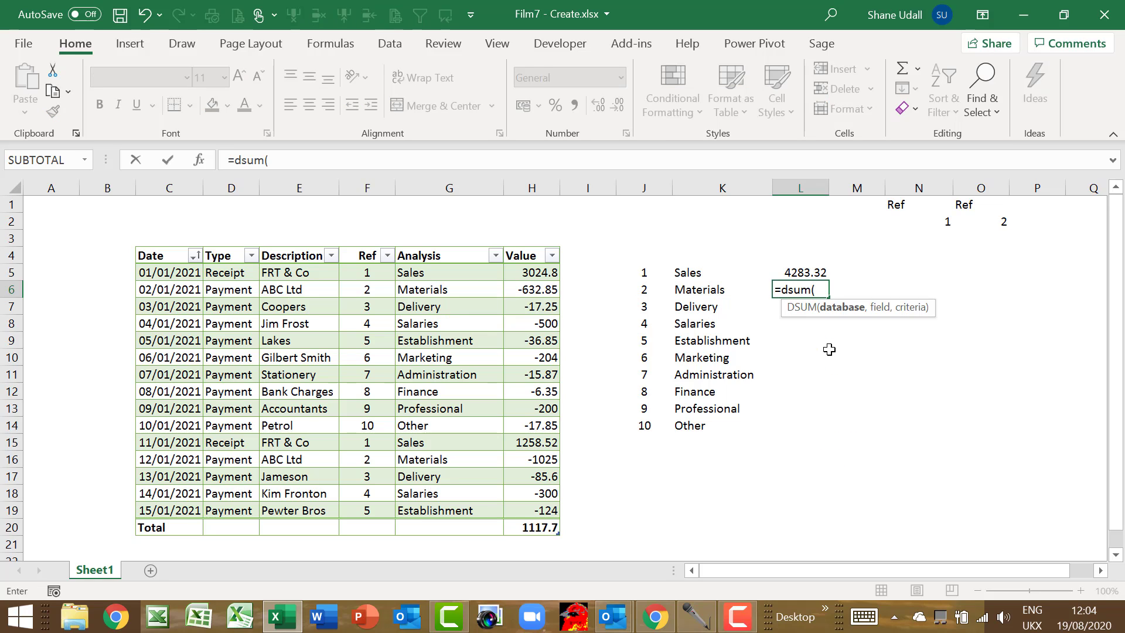
drag(160, 256, 522, 531)
text(,)
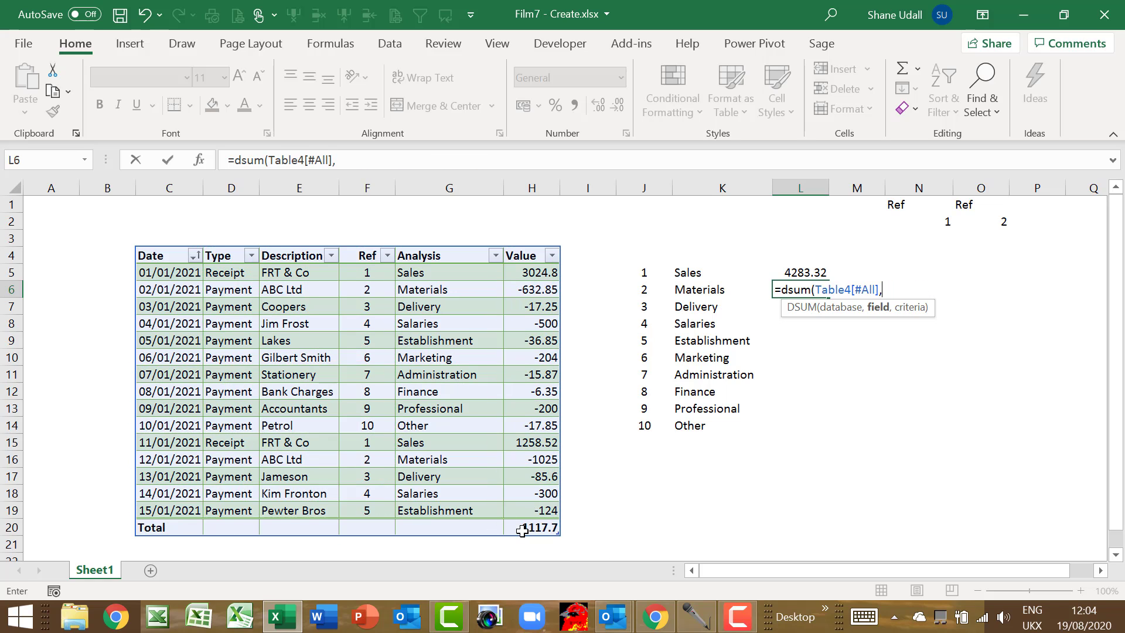
text(6,)
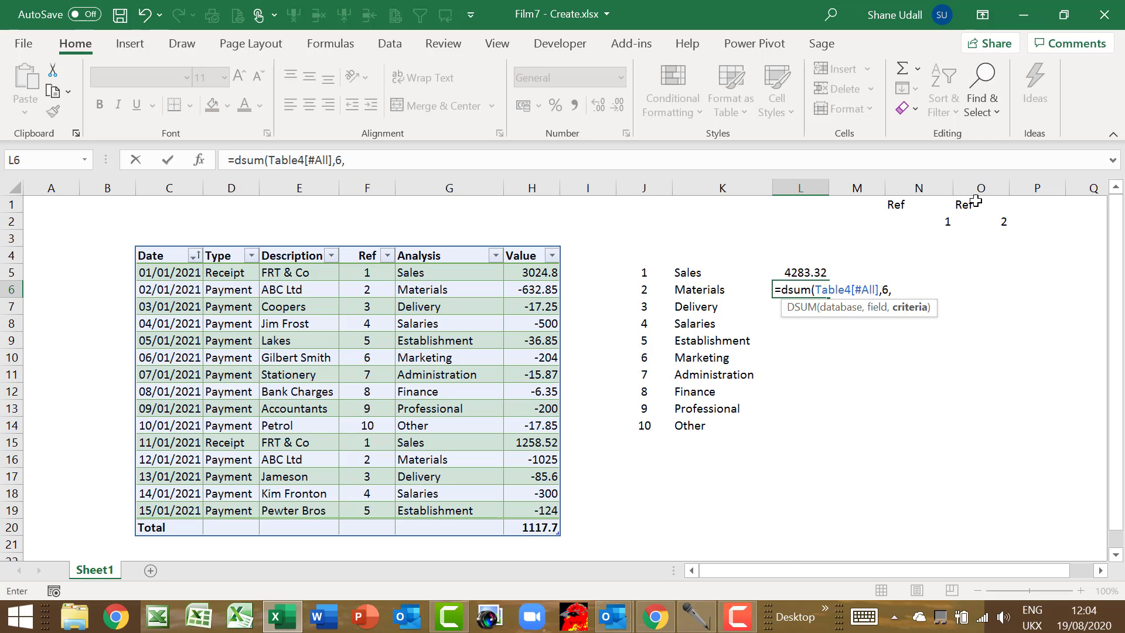
drag(976, 202, 980, 212)
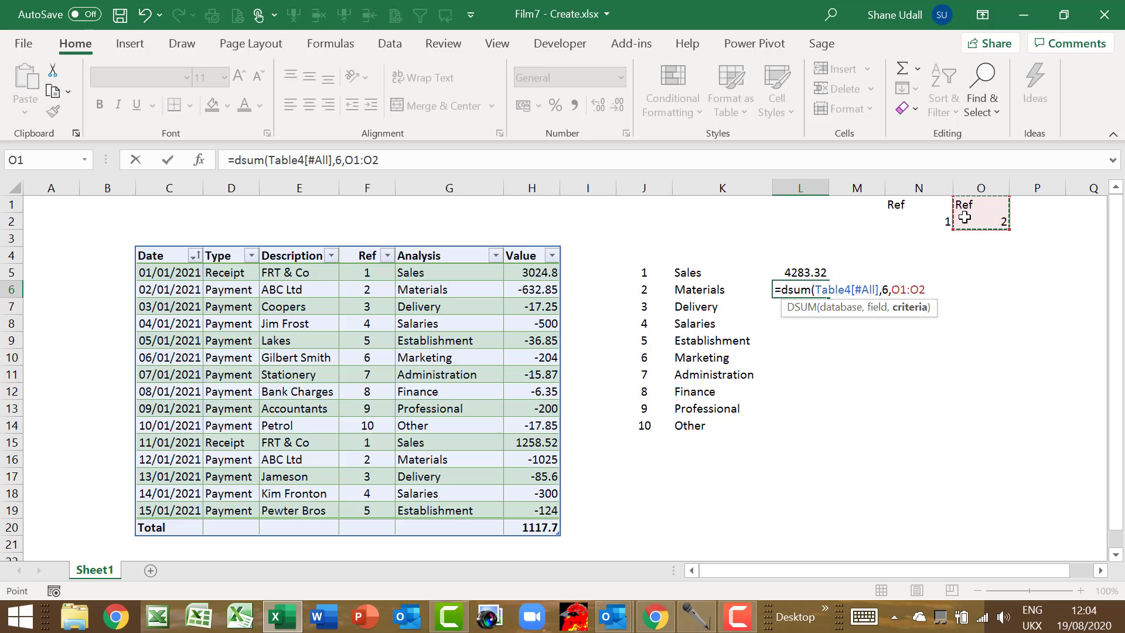
text())
key(Return)
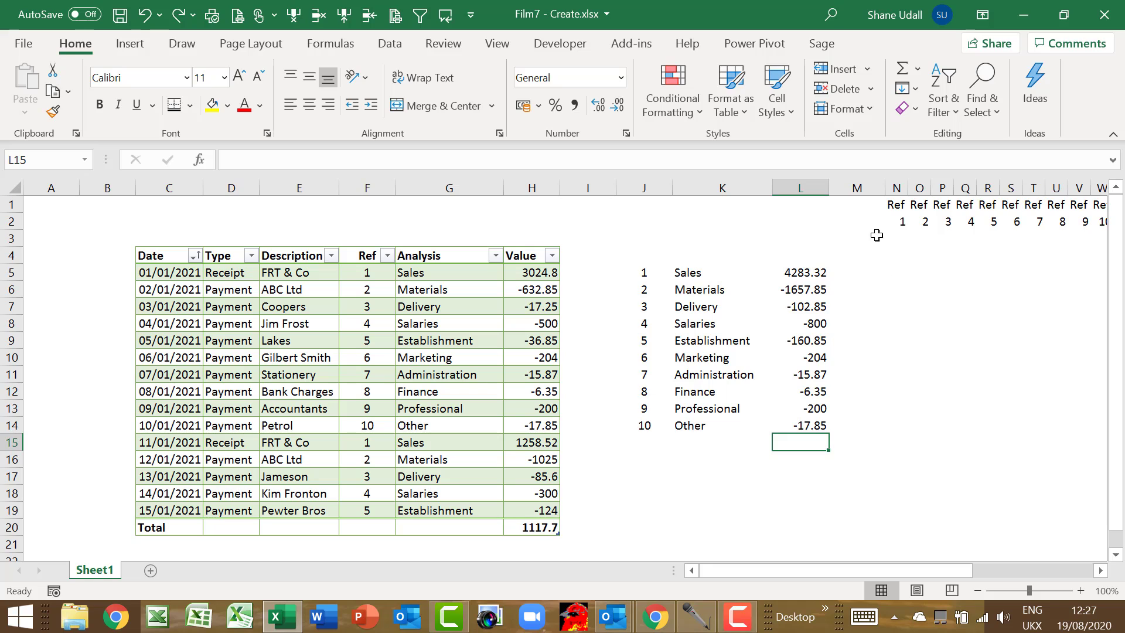
- AutoSum the category totals into L15 and compare its 1117.7 with H20
click(904, 70)
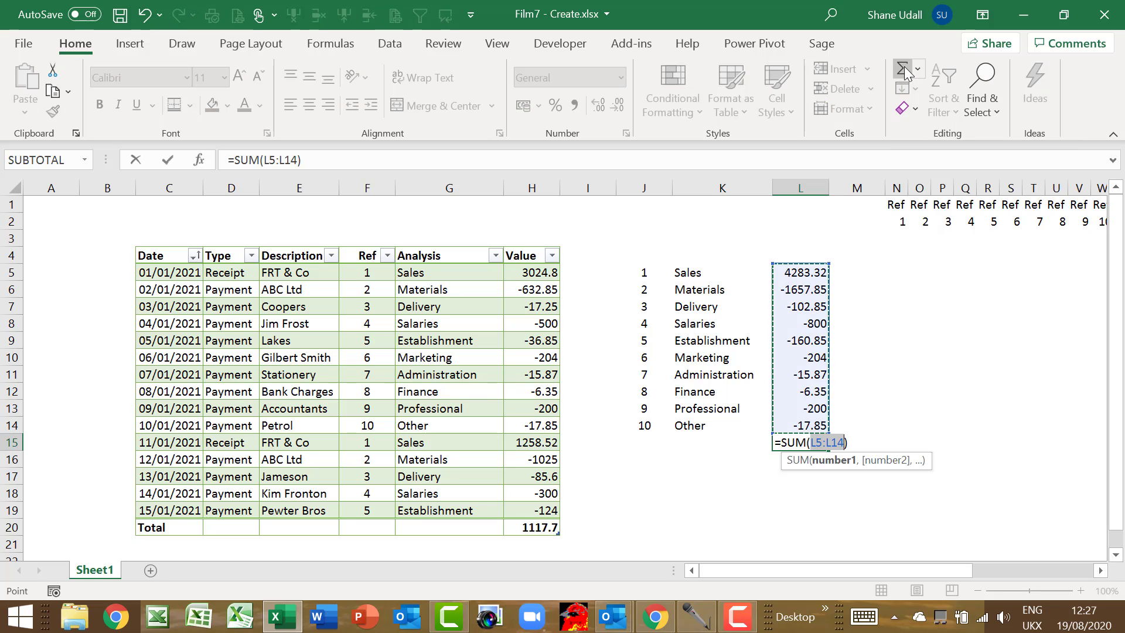
click(905, 71)
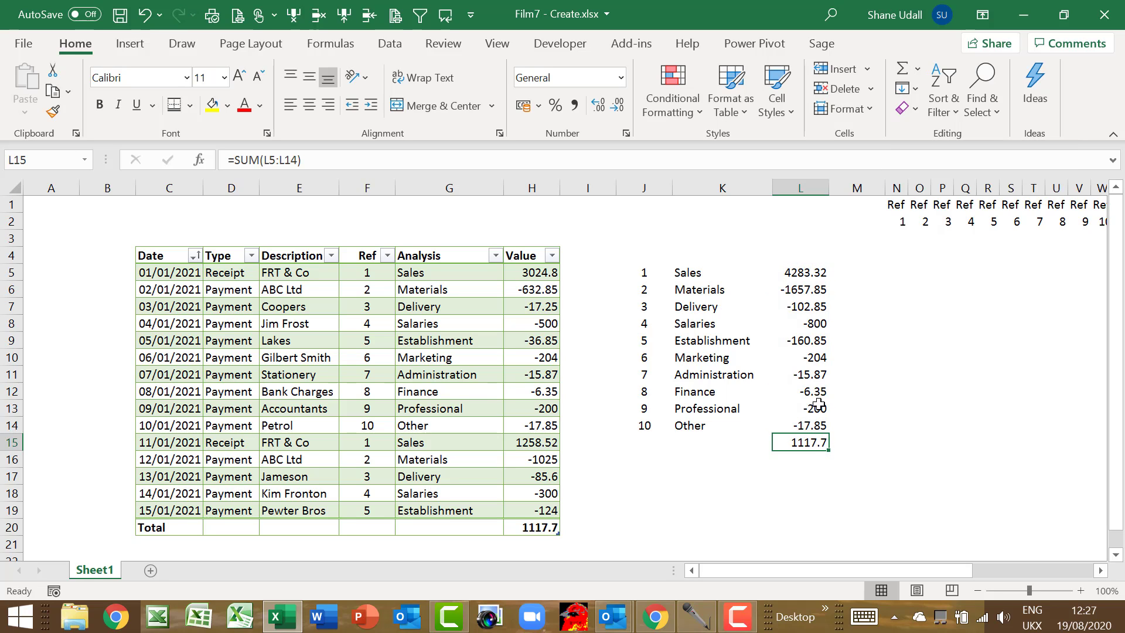
click(548, 530)
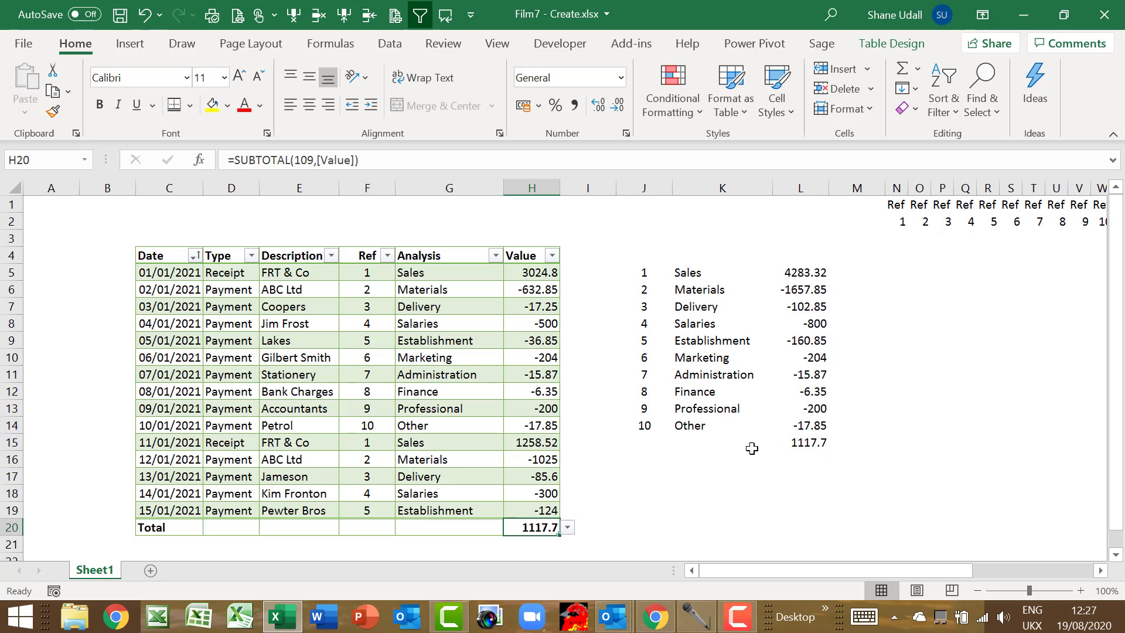
click(789, 443)
click(551, 526)
click(807, 444)
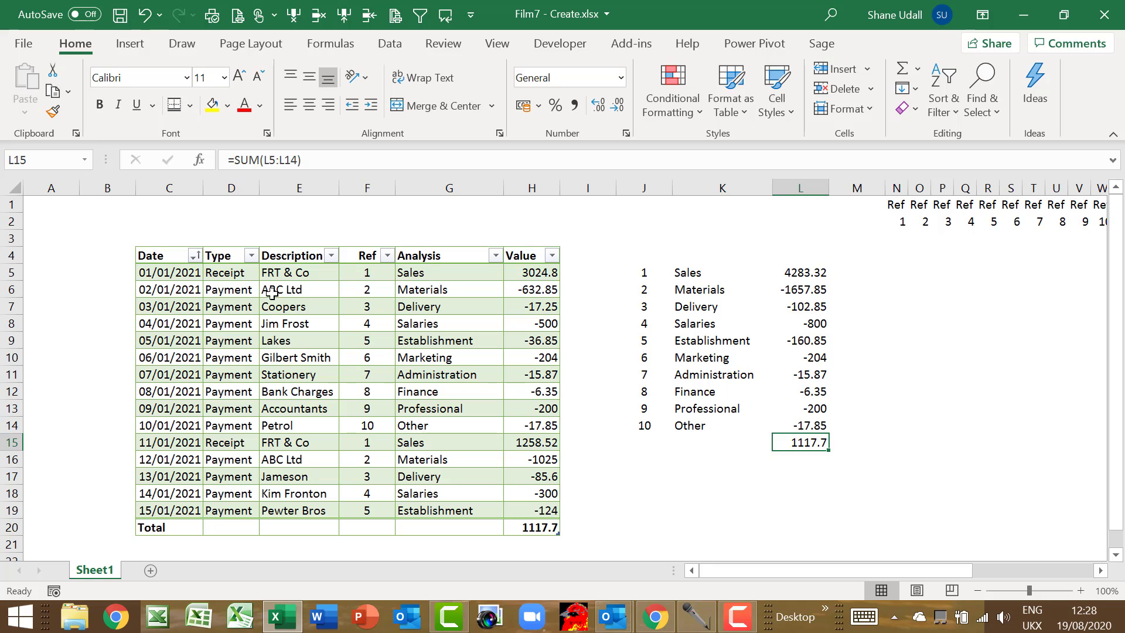
- Enter 'Cash Book for January 2021' in C2, then make it bold and size 12
click(159, 224)
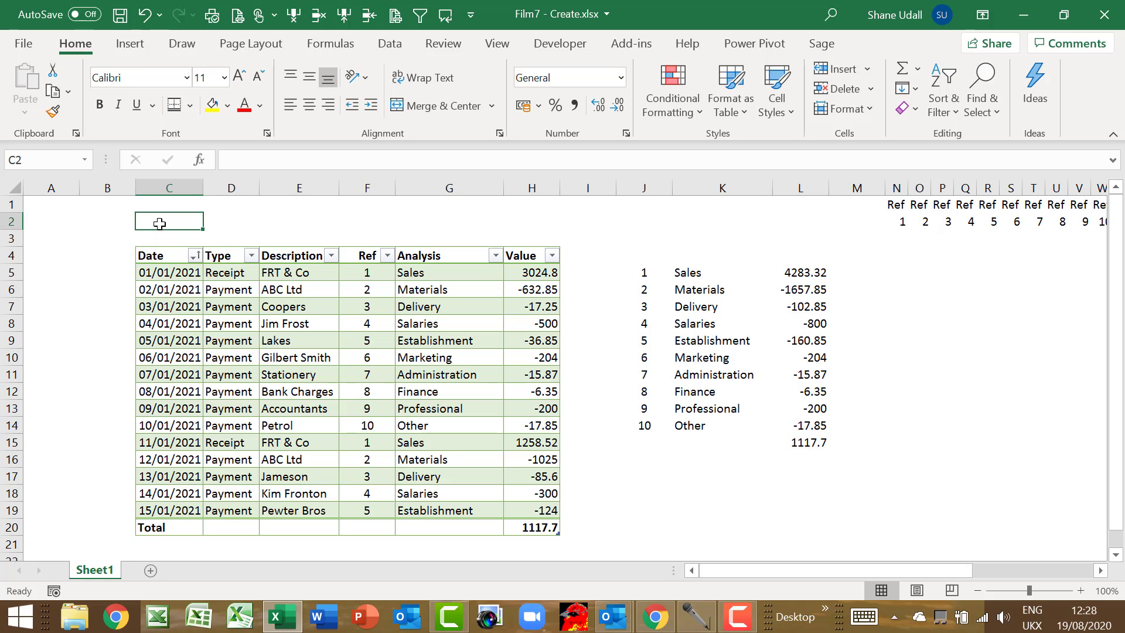
text(Cash Book f)
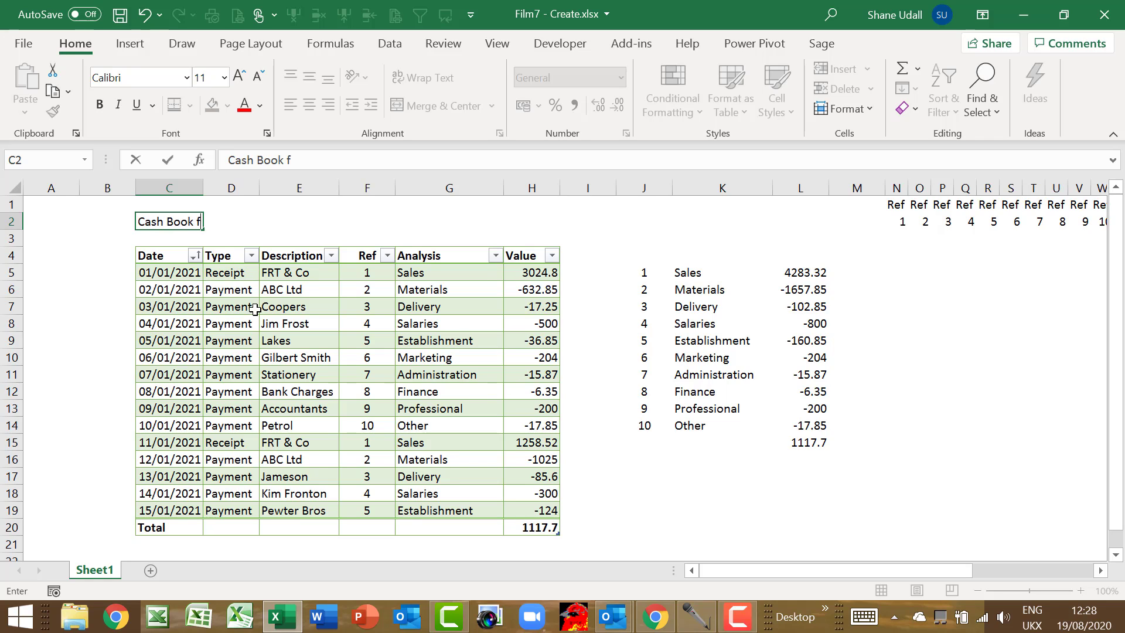
text(or January 20)
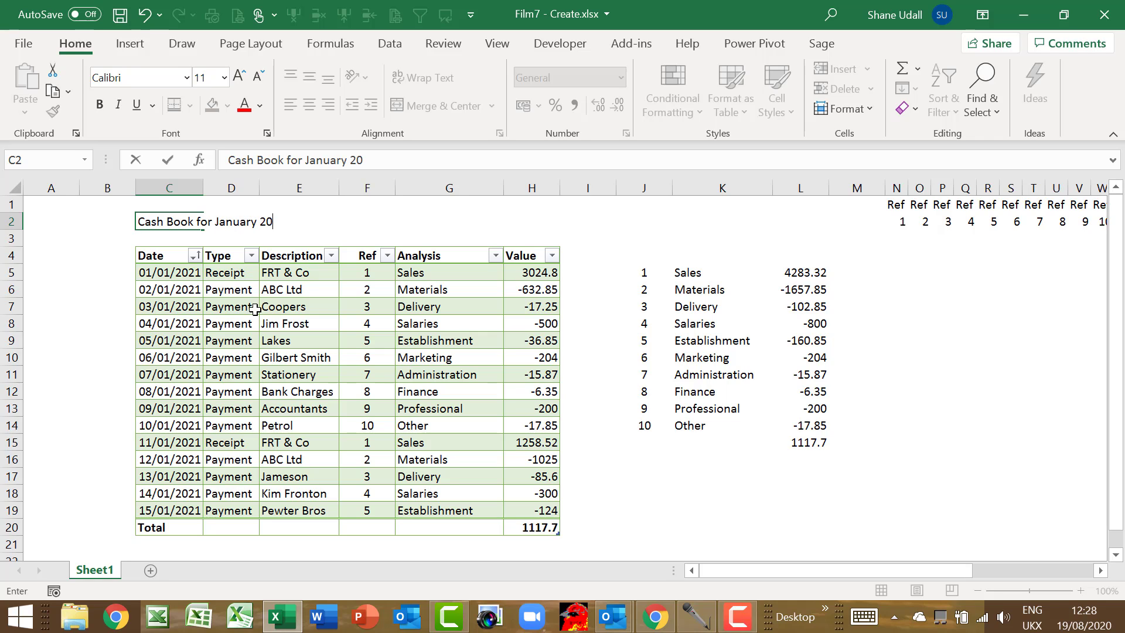
text(21)
key(Return)
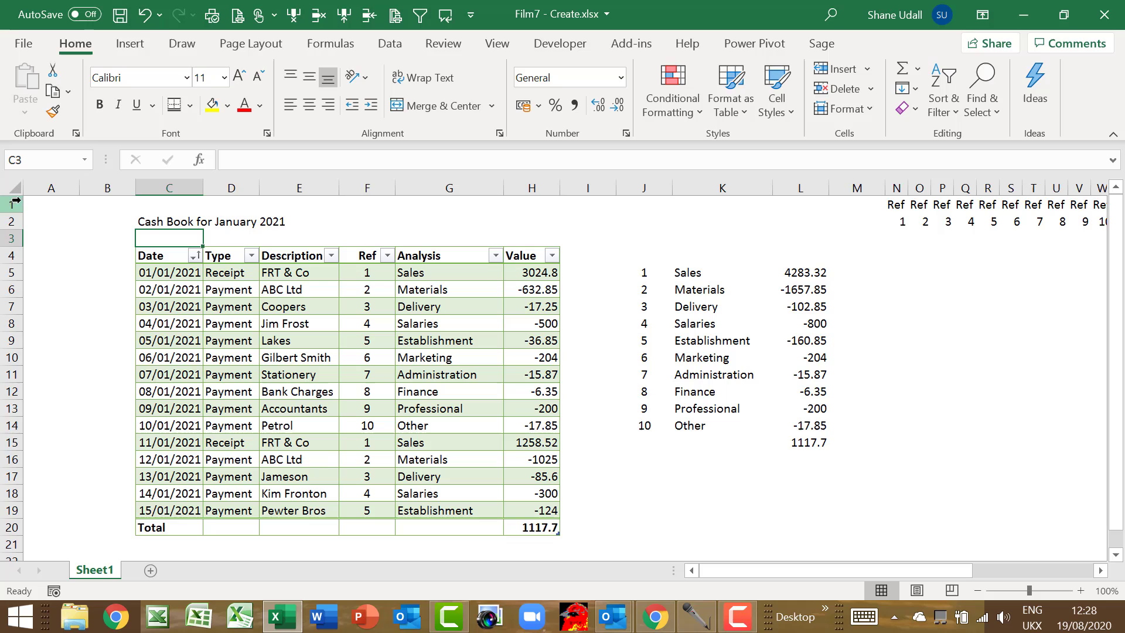
click(140, 219)
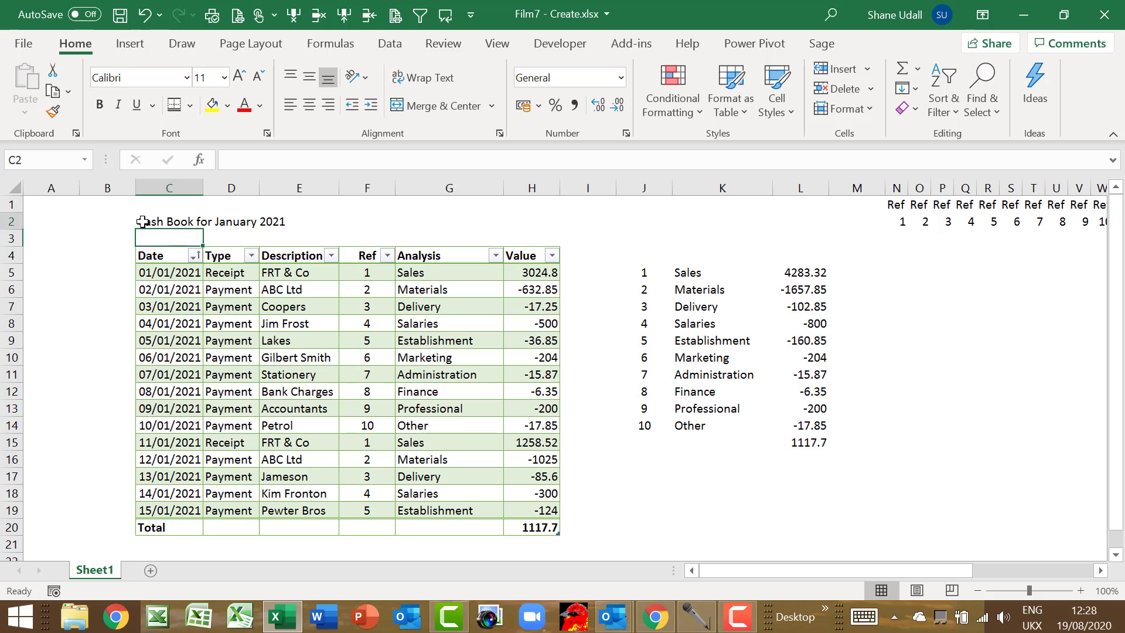
click(98, 106)
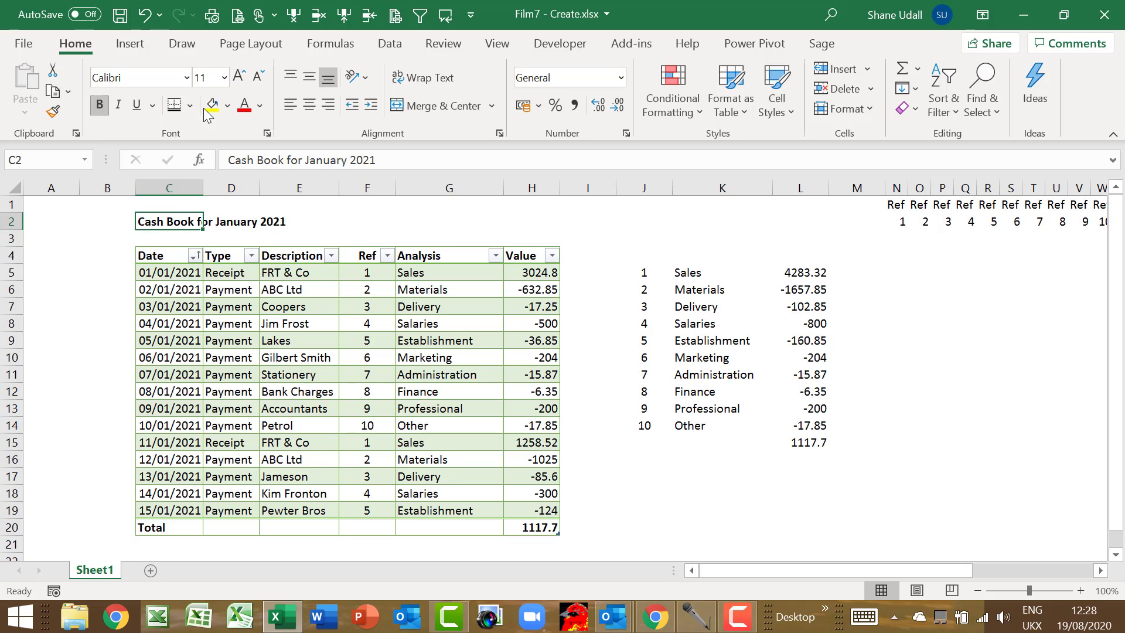
click(238, 78)
- Format H5:H20 and L5:L15 as two-decimal numbers with 1000 separator and red negatives
drag(535, 272, 535, 525)
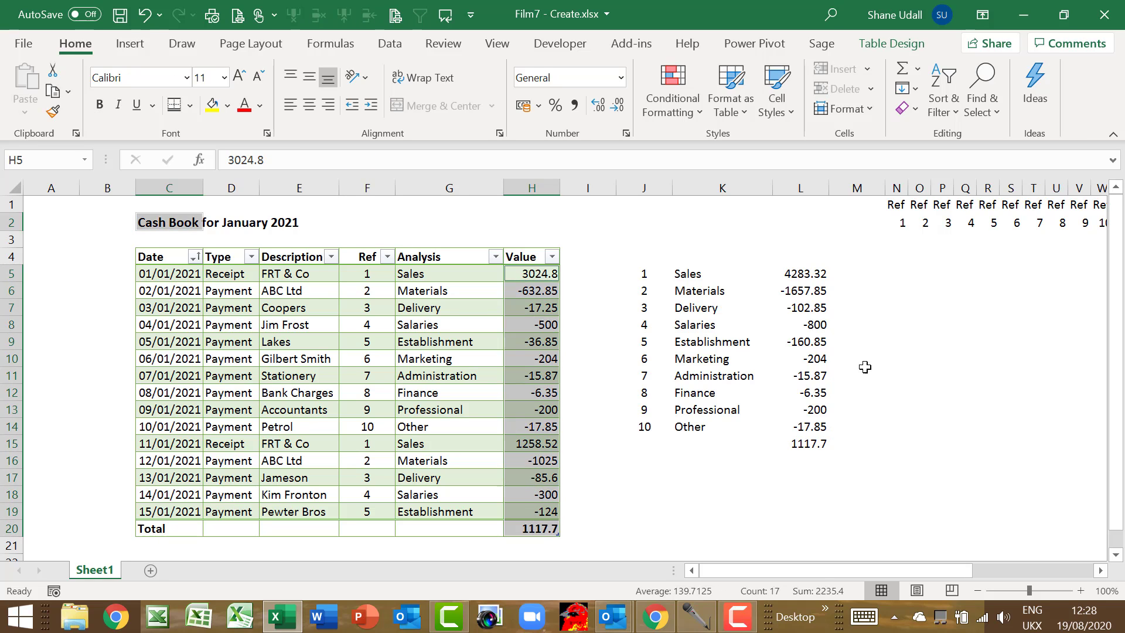
ctrl+drag(813, 280, 814, 430)
right_click(813, 430)
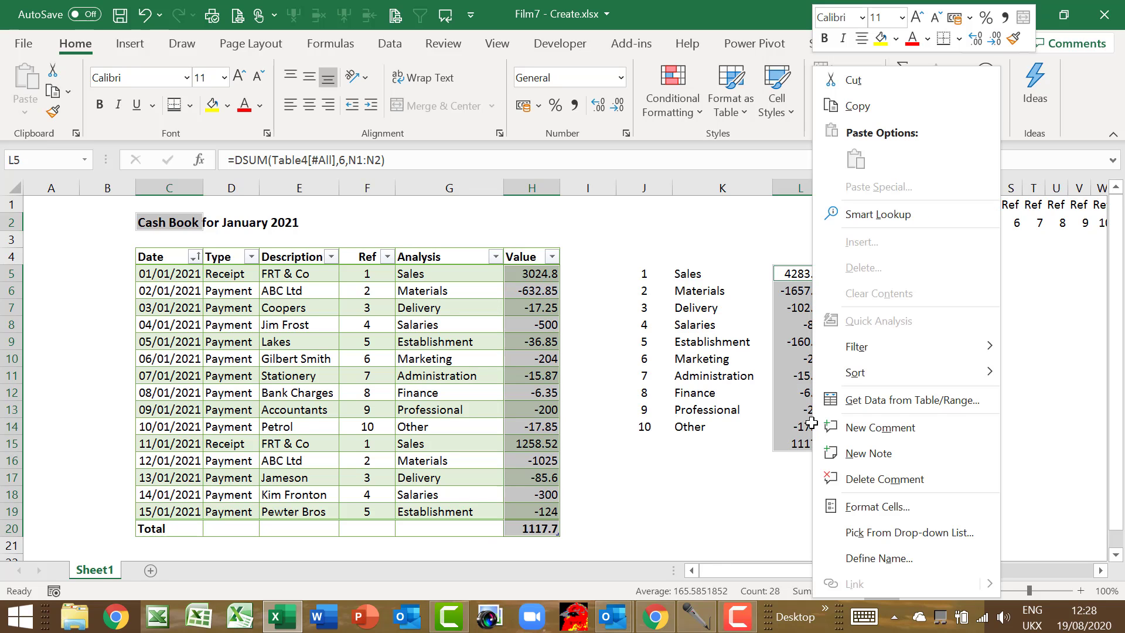
click(877, 506)
click(703, 241)
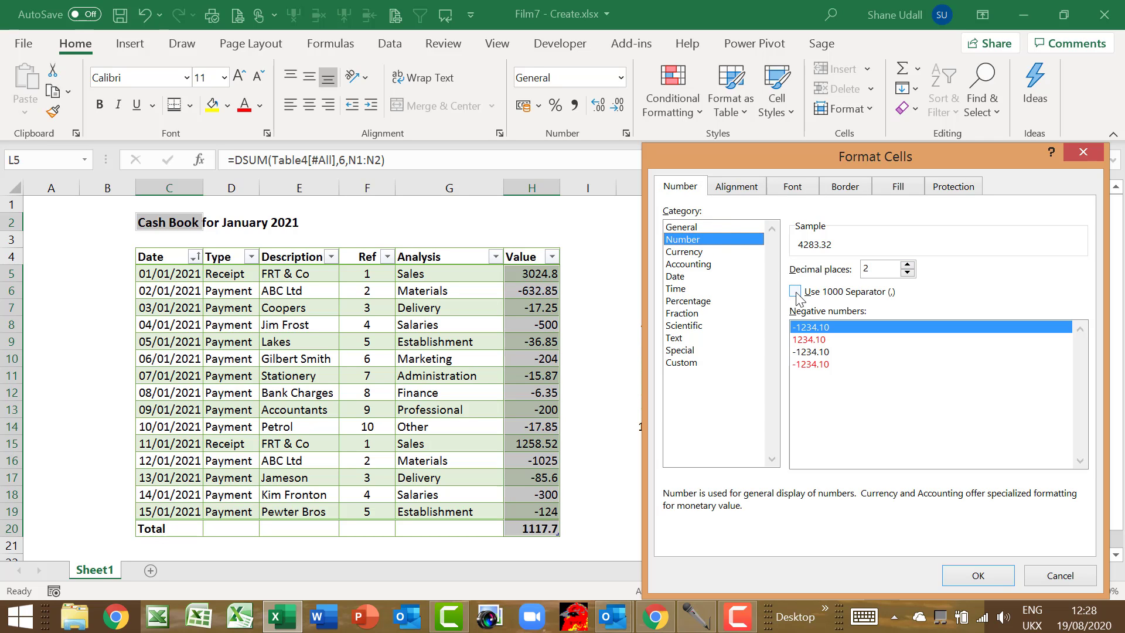
click(796, 291)
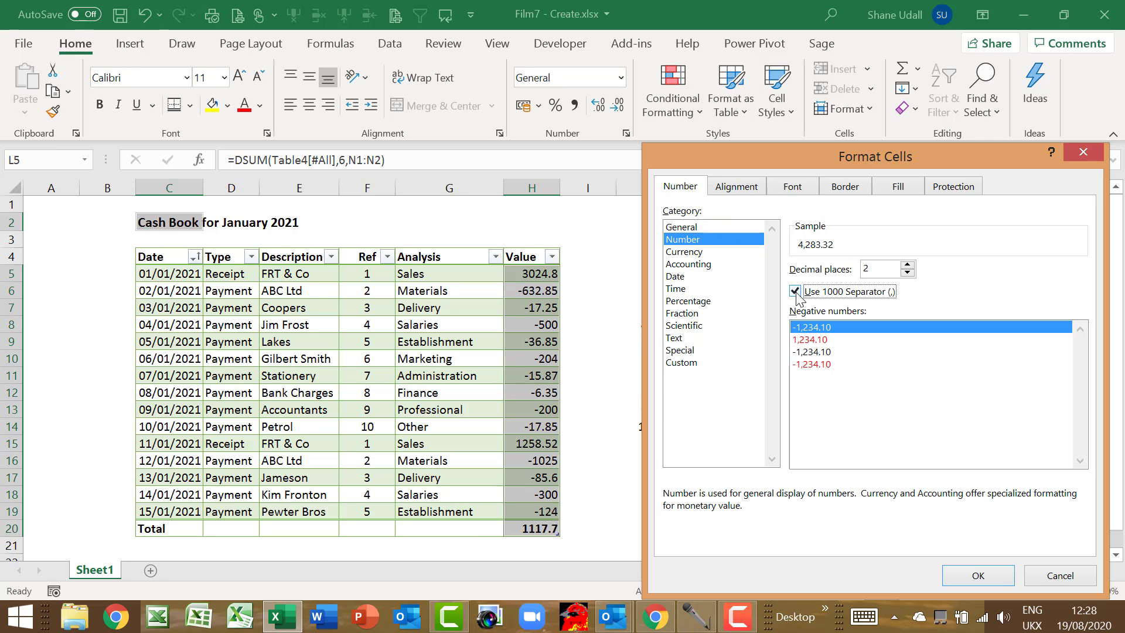
click(811, 365)
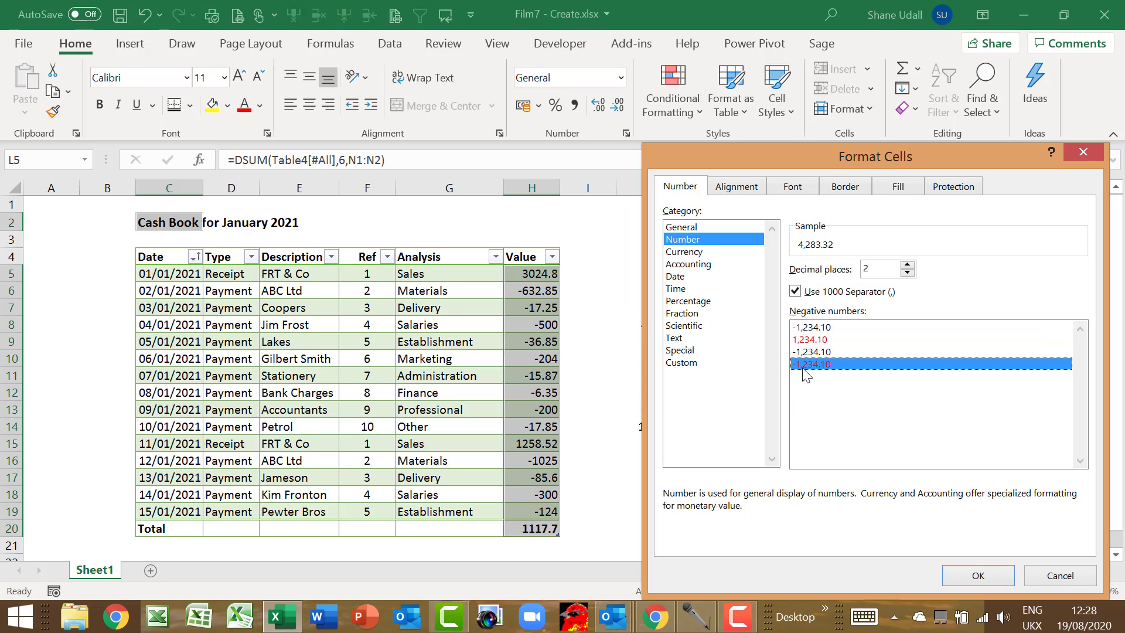
click(975, 573)
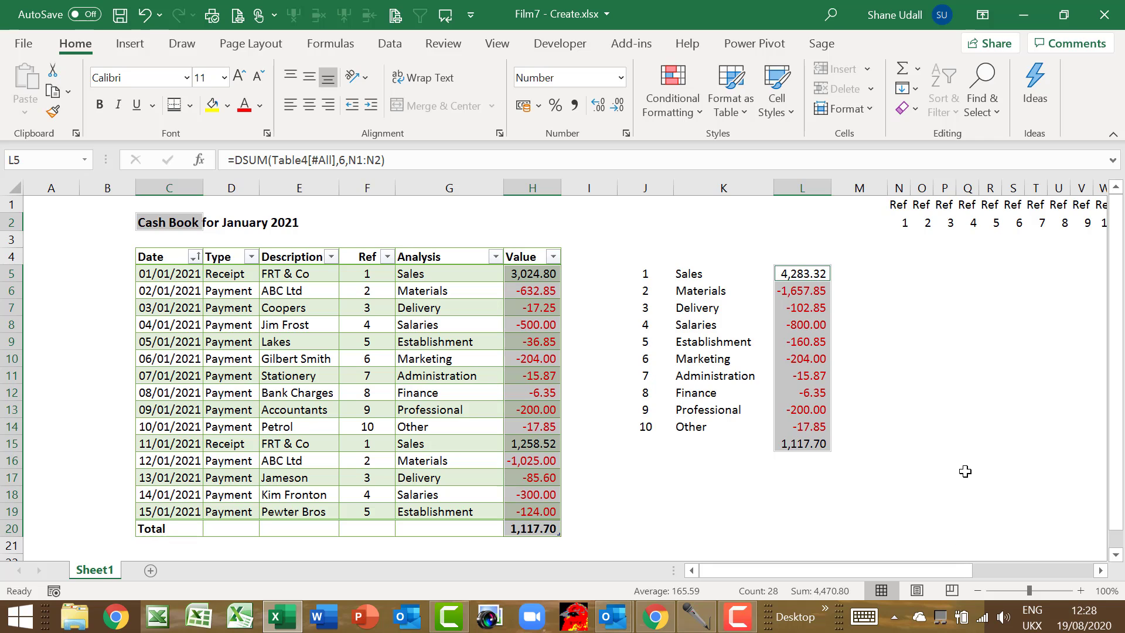
- Make the L15 and H20 totals bold at size 12, then widen column M to hide the criteria
click(888, 489)
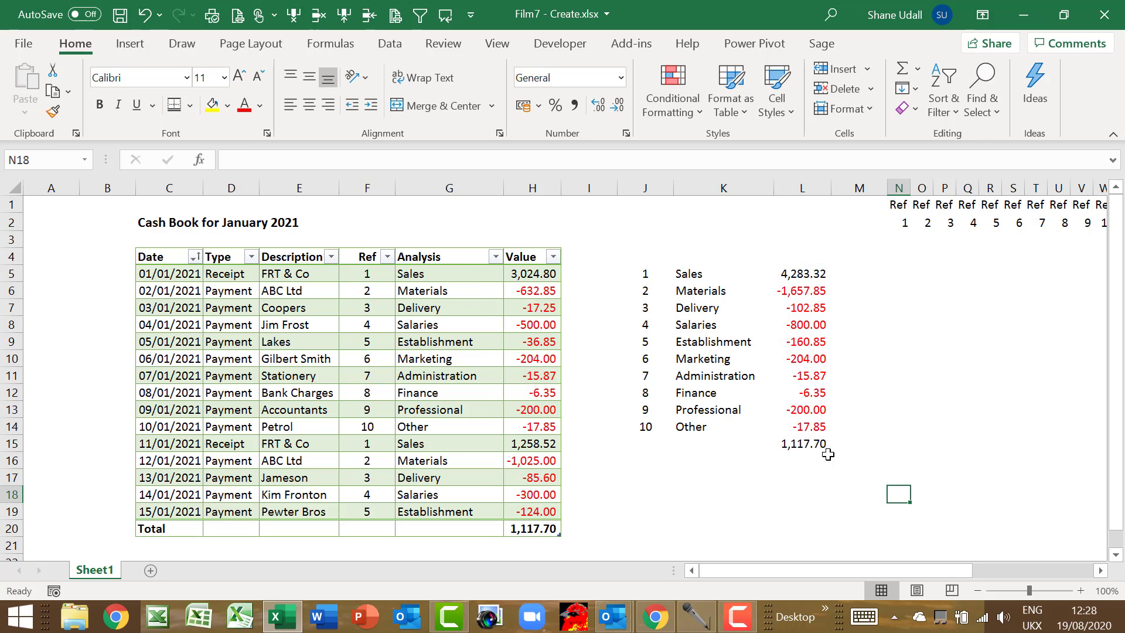
click(811, 444)
ctrl+click(548, 531)
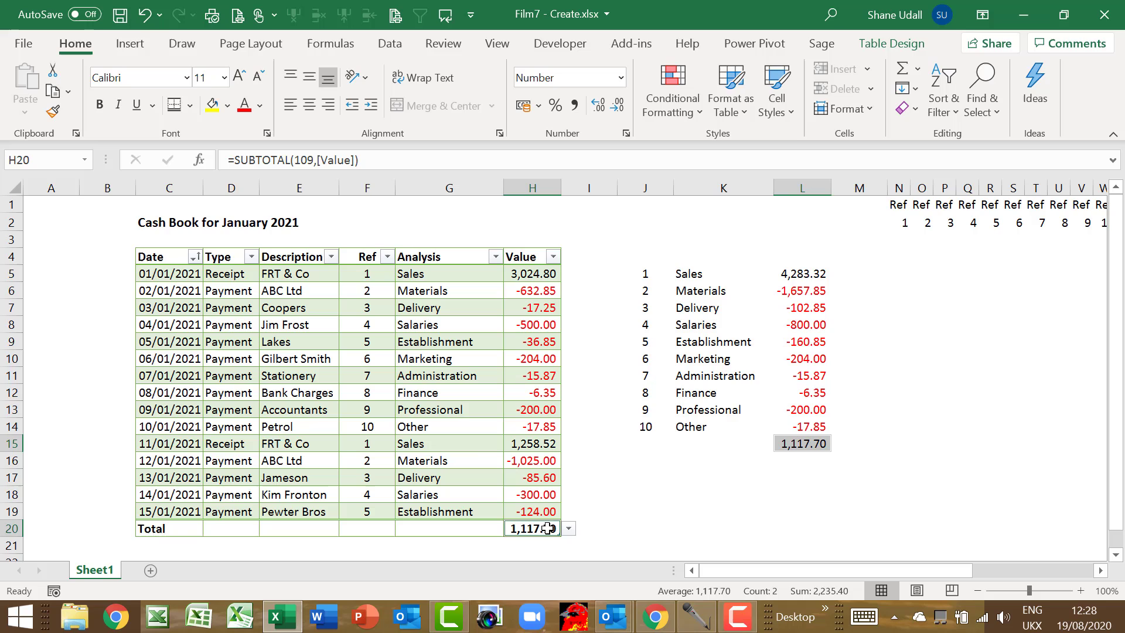
click(100, 104)
click(240, 76)
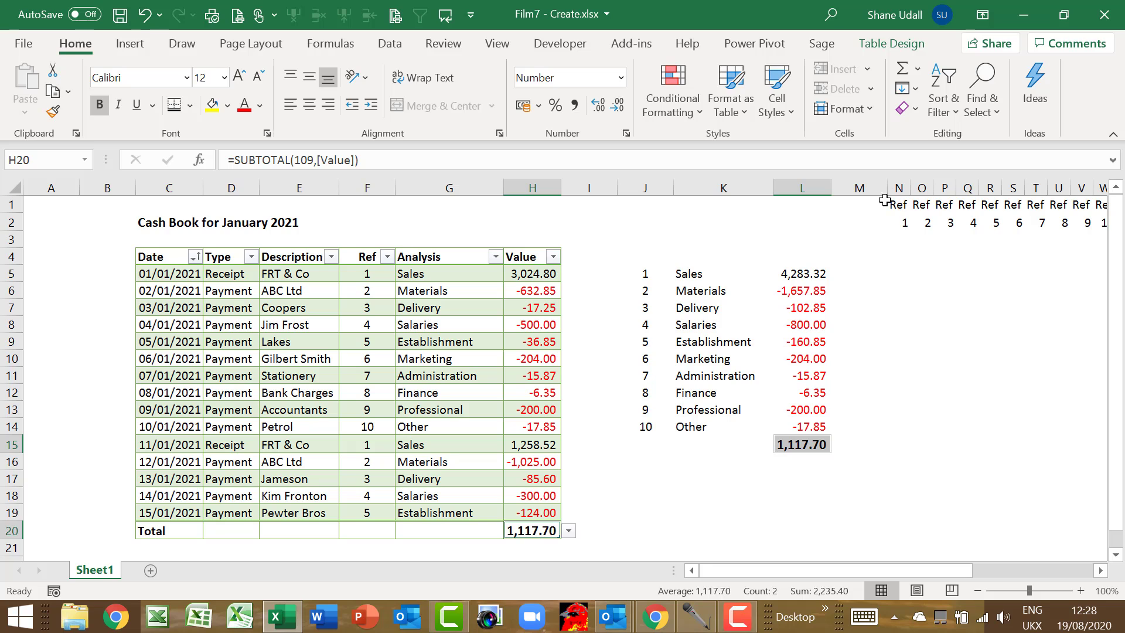
click(883, 235)
drag(888, 187, 1110, 203)
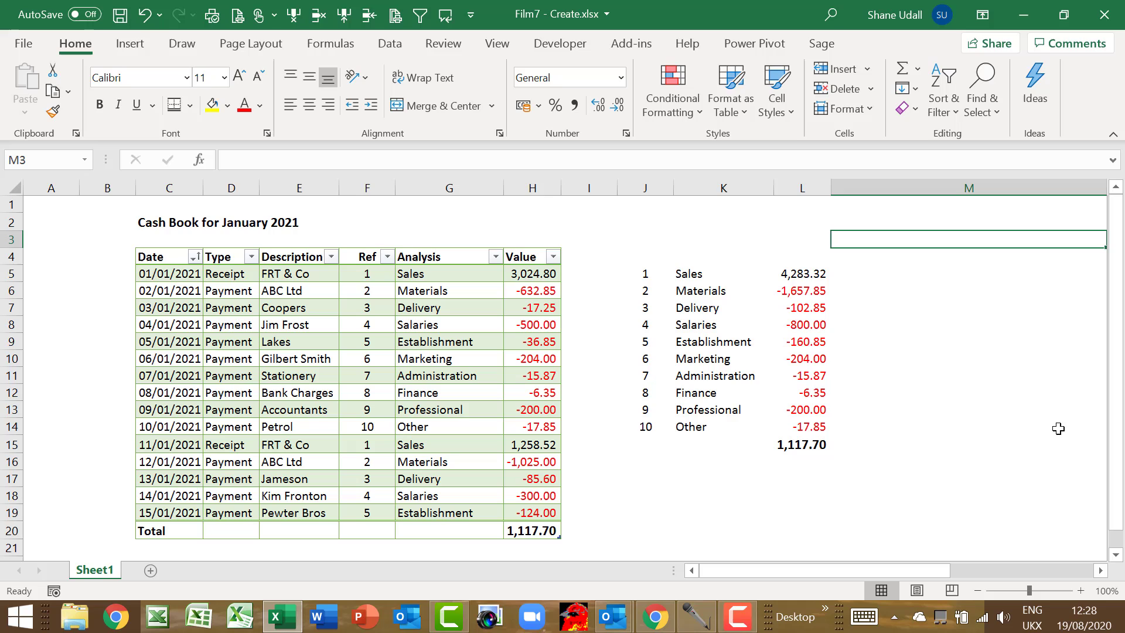
click(799, 526)
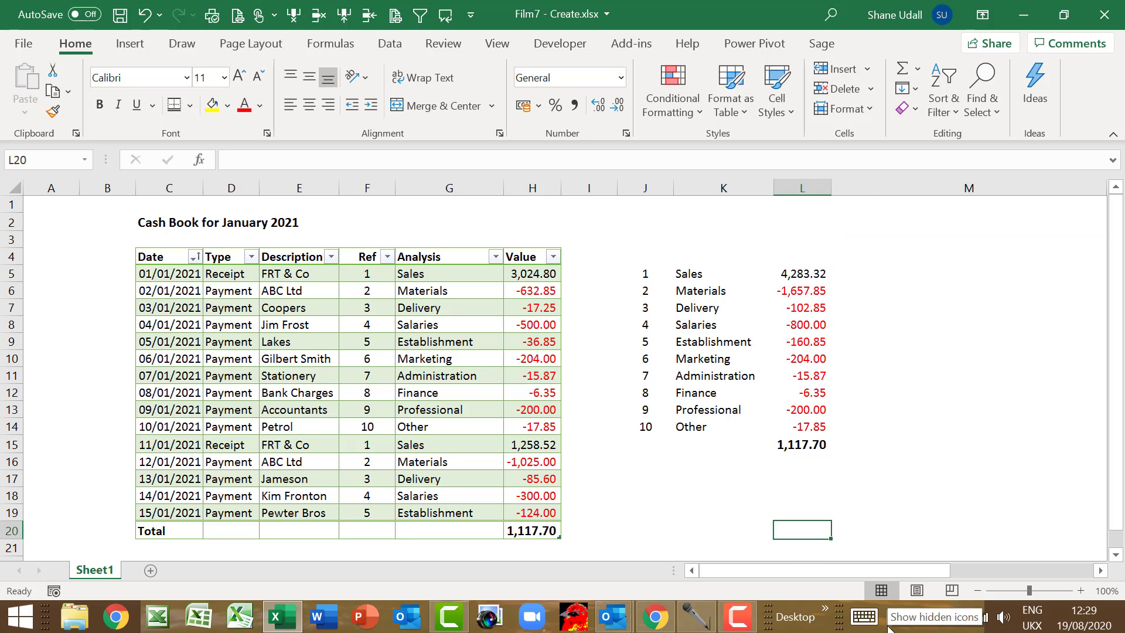